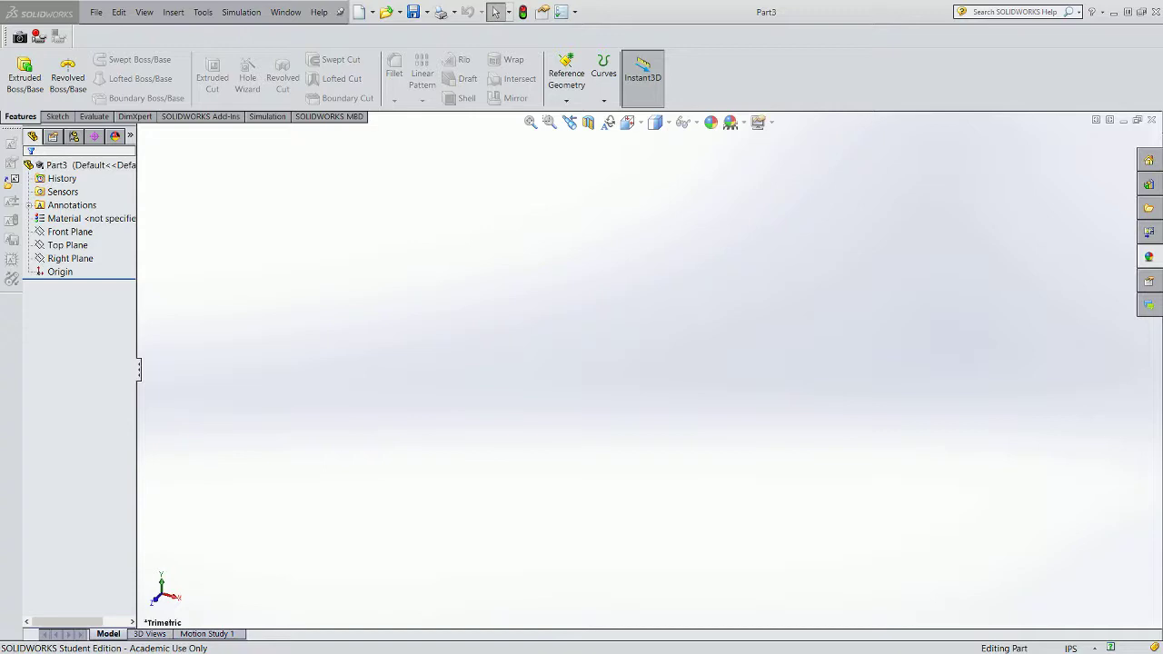
- Switch to the Word handout and scroll to the Ø4.00 × 1.50 disc drawing and section III instructions
{"action": "key", "text": "alt+Tab"}
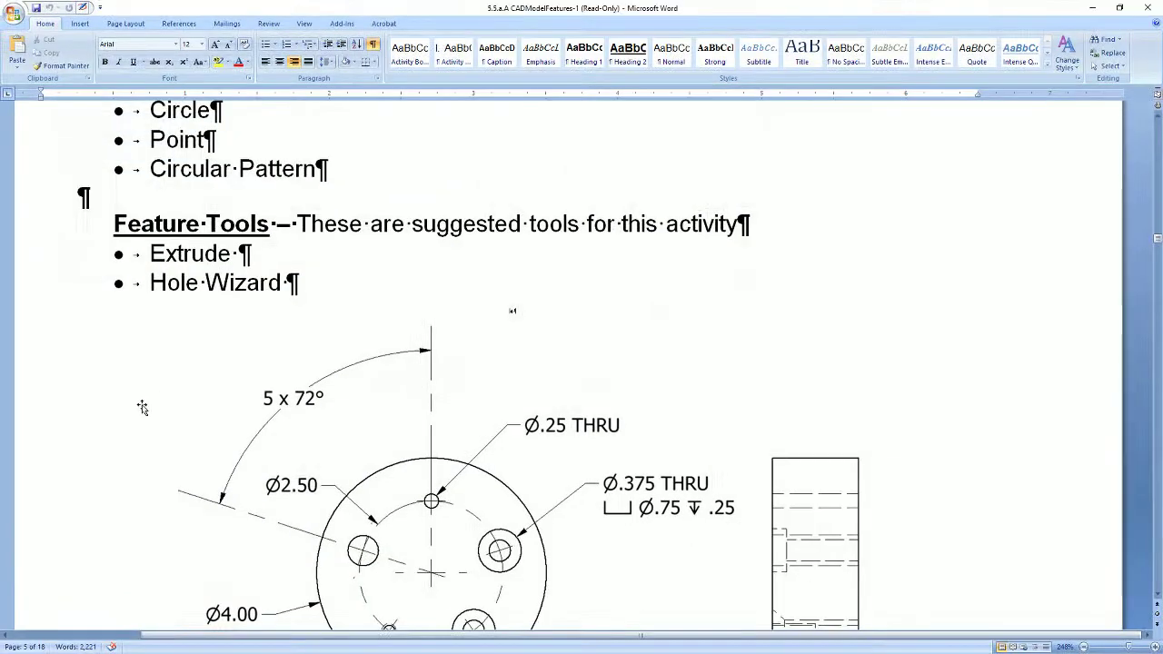
{"action": "scroll", "coordinate": [615, 362], "scroll_direction": "up", "scroll_amount": 5, "text": "ctrl"}
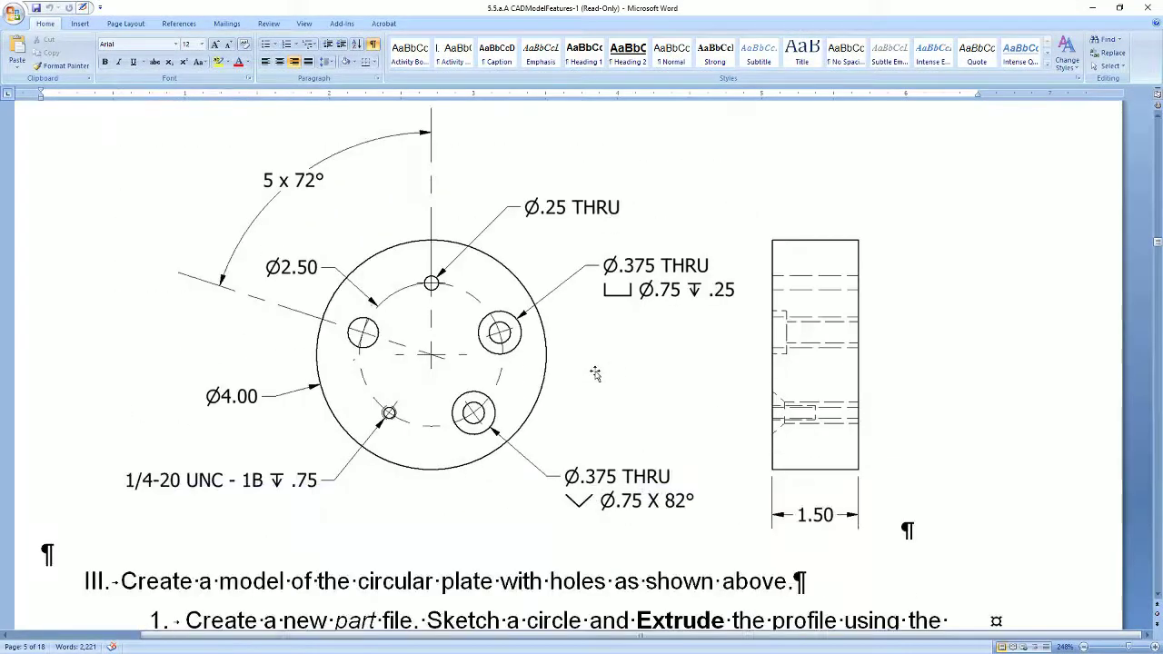
{"action": "scroll", "coordinate": [584, 379], "scroll_direction": "up", "scroll_amount": 1}
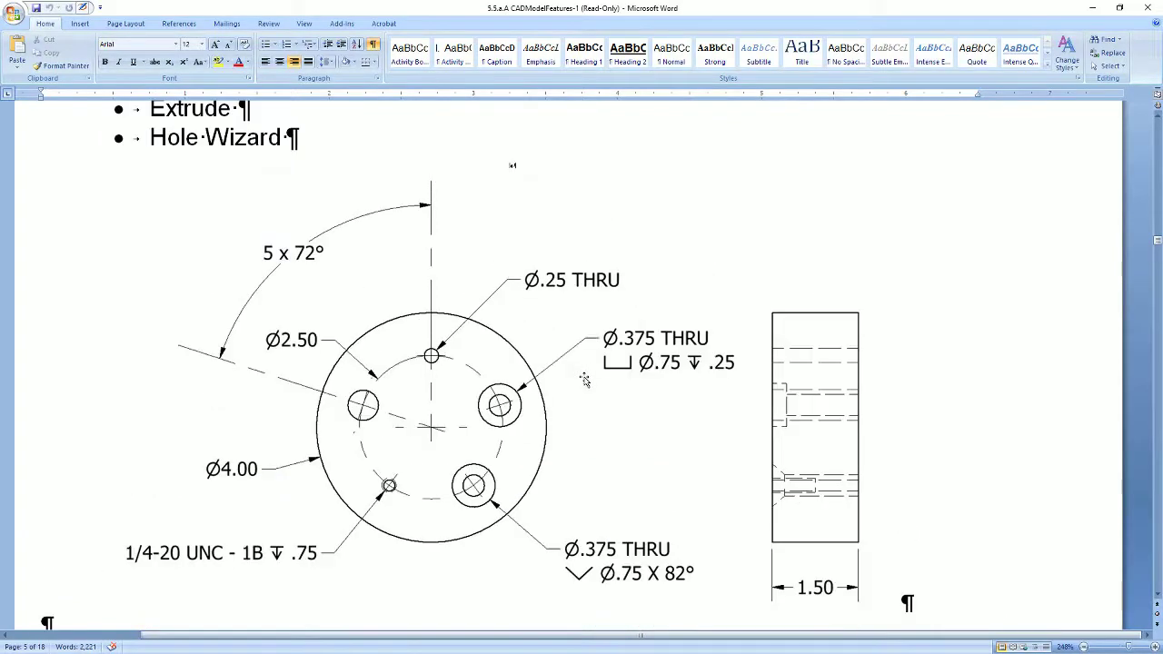
{"action": "scroll", "coordinate": [584, 378], "scroll_direction": "up", "scroll_amount": 1}
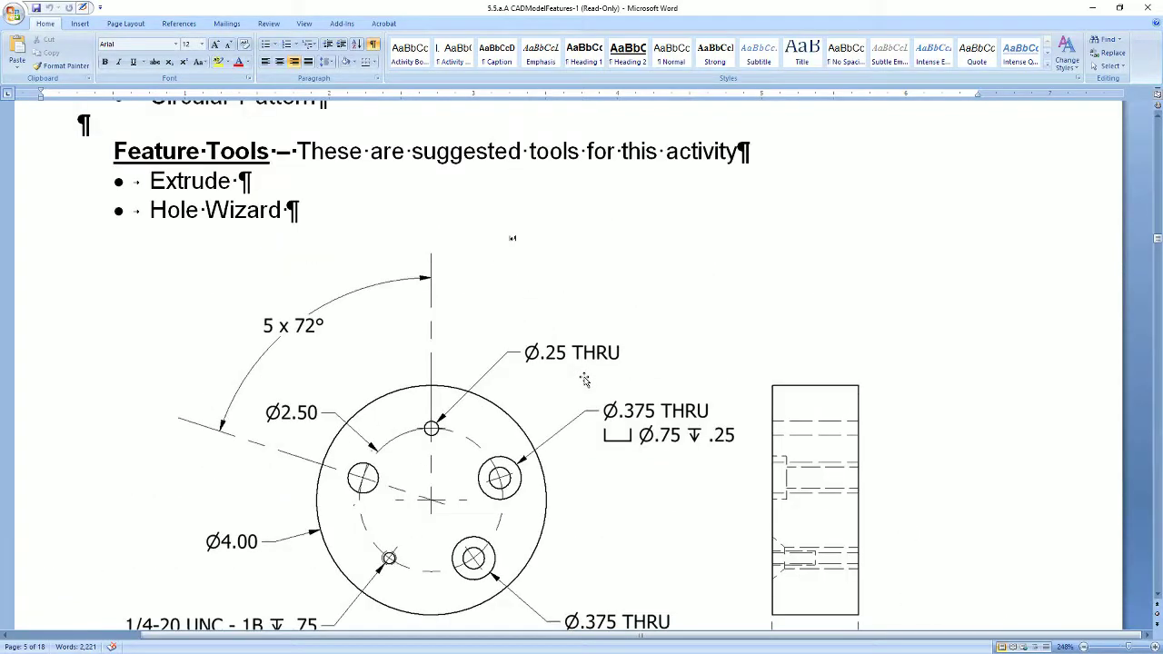
{"action": "scroll", "coordinate": [584, 379], "scroll_direction": "down", "scroll_amount": 1}
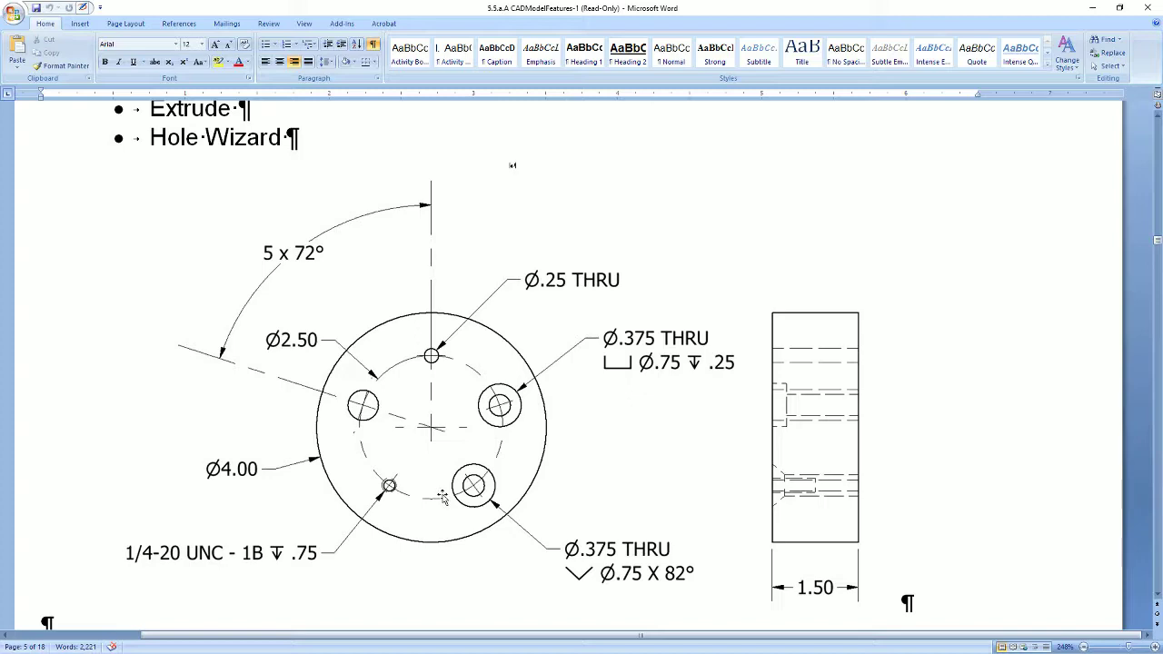
{"action": "scroll", "coordinate": [443, 497], "scroll_direction": "up", "scroll_amount": 1}
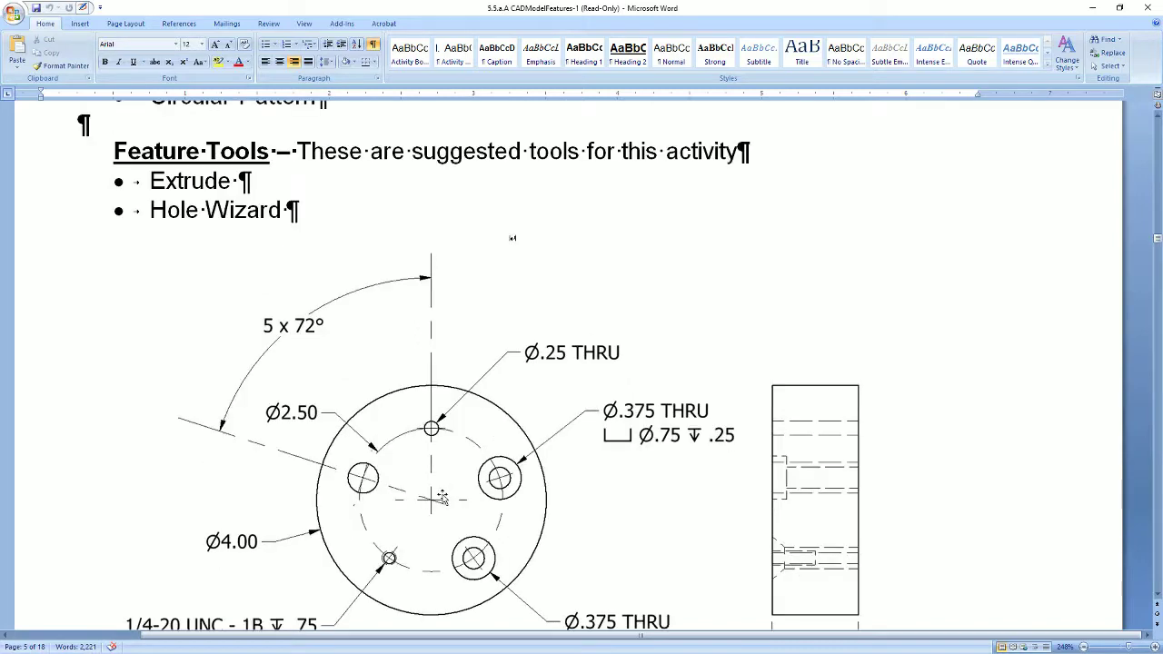
{"action": "scroll", "coordinate": [443, 497], "scroll_direction": "up", "scroll_amount": 7}
{"action": "scroll", "coordinate": [444, 495], "scroll_direction": "down", "scroll_amount": 5}
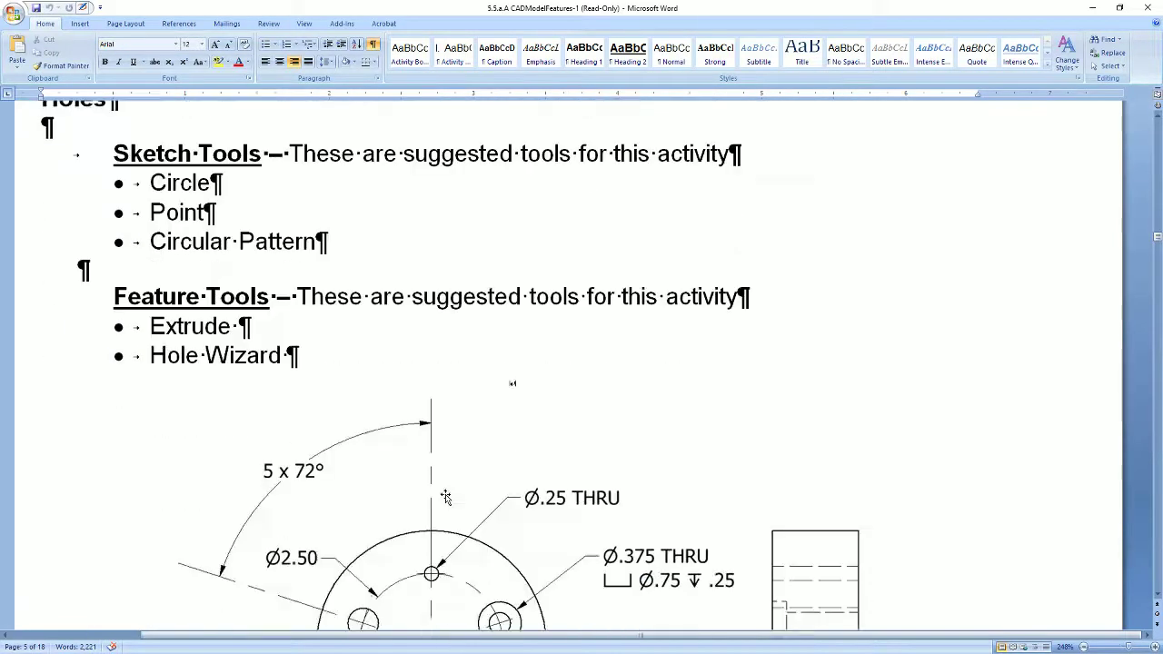
{"action": "scroll", "coordinate": [445, 496], "scroll_direction": "down", "scroll_amount": 4}
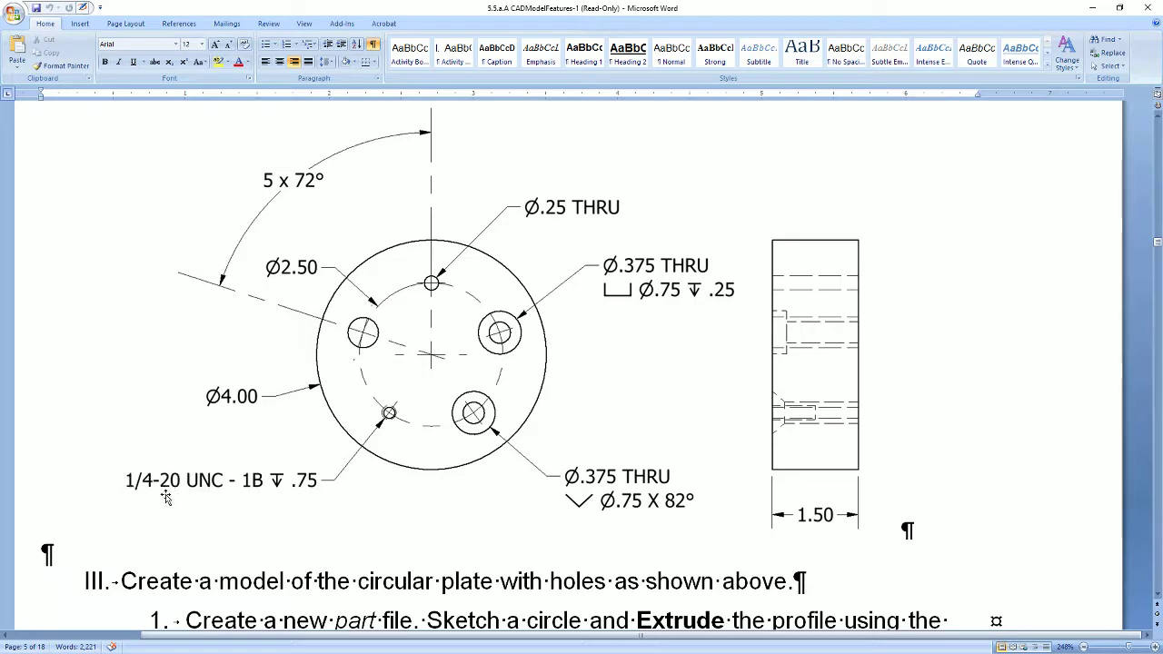
- Restore the Word handout to a smaller window so the empty SOLIDWORKS Part3 shows
{"action": "left_click", "coordinate": [167, 496]}
{"action": "left_click", "coordinate": [167, 496]}
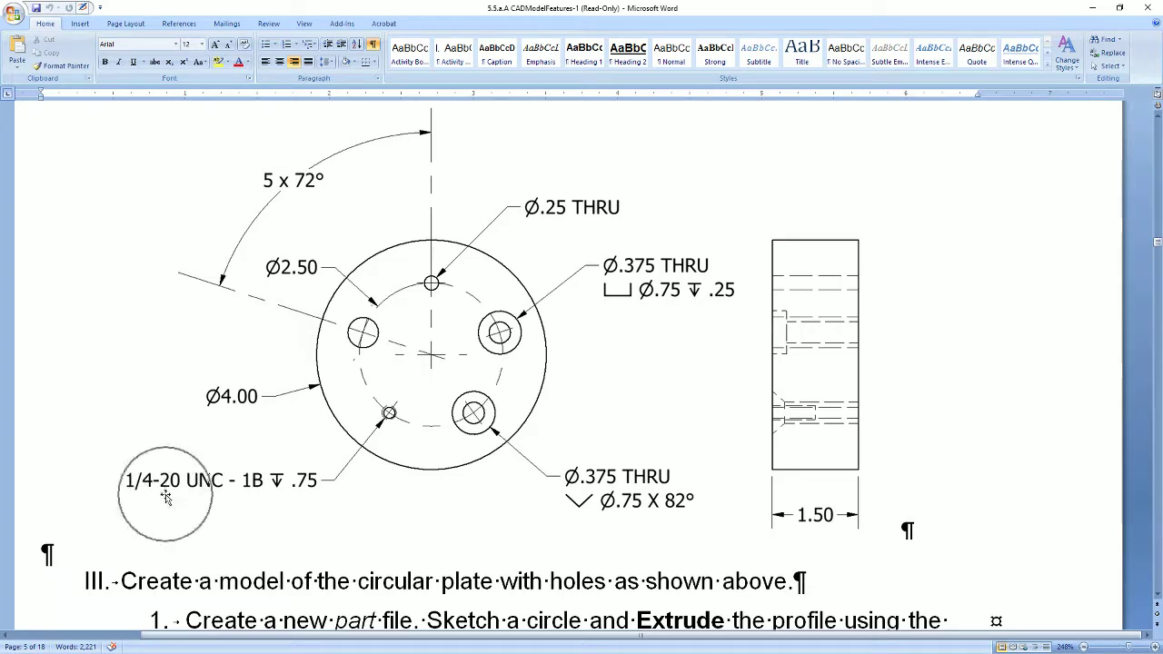
{"action": "left_click", "coordinate": [252, 494]}
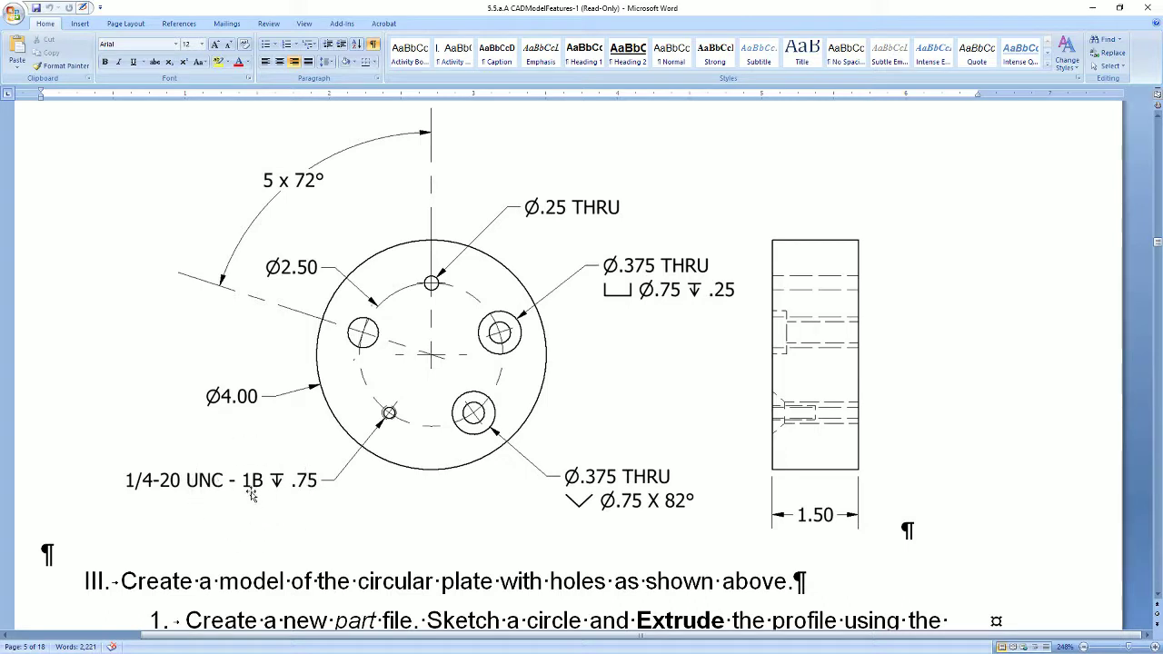
{"action": "left_click", "coordinate": [252, 493]}
{"action": "left_click", "coordinate": [278, 490]}
{"action": "left_click", "coordinate": [309, 496]}
{"action": "left_click", "coordinate": [308, 494]}
{"action": "left_click_drag", "start_coordinate": [792, 8], "coordinate": [0, 5]}
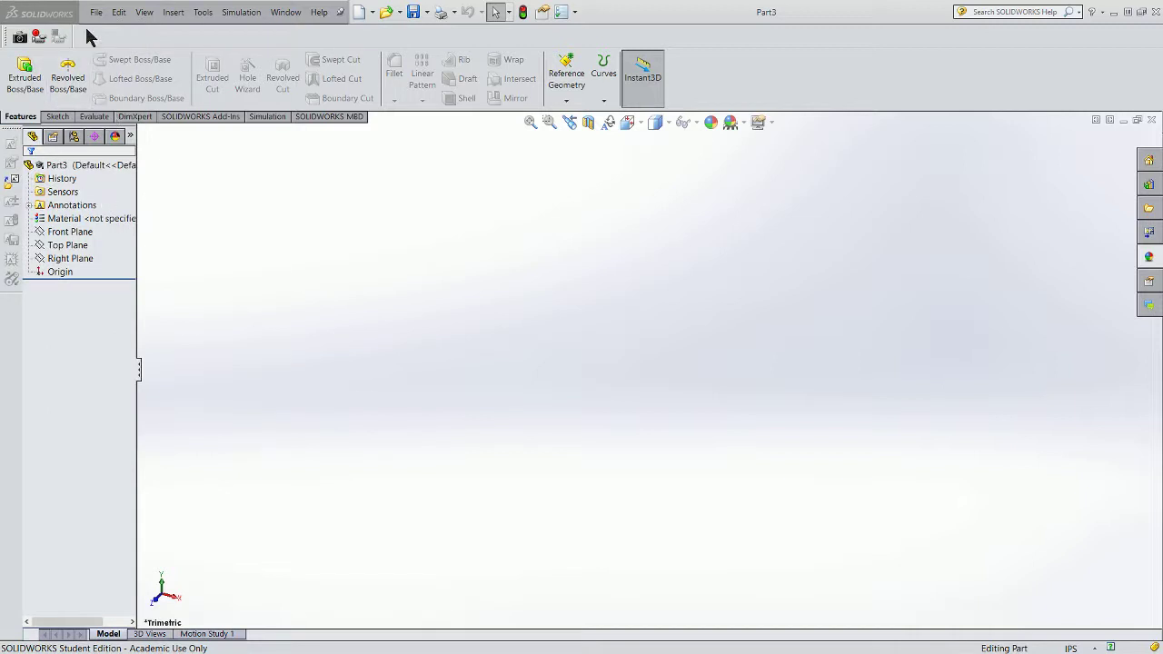
- Start a boss extrusion on the Front Plane and draw a circle centred on the origin
{"action": "left_click", "coordinate": [24, 84]}
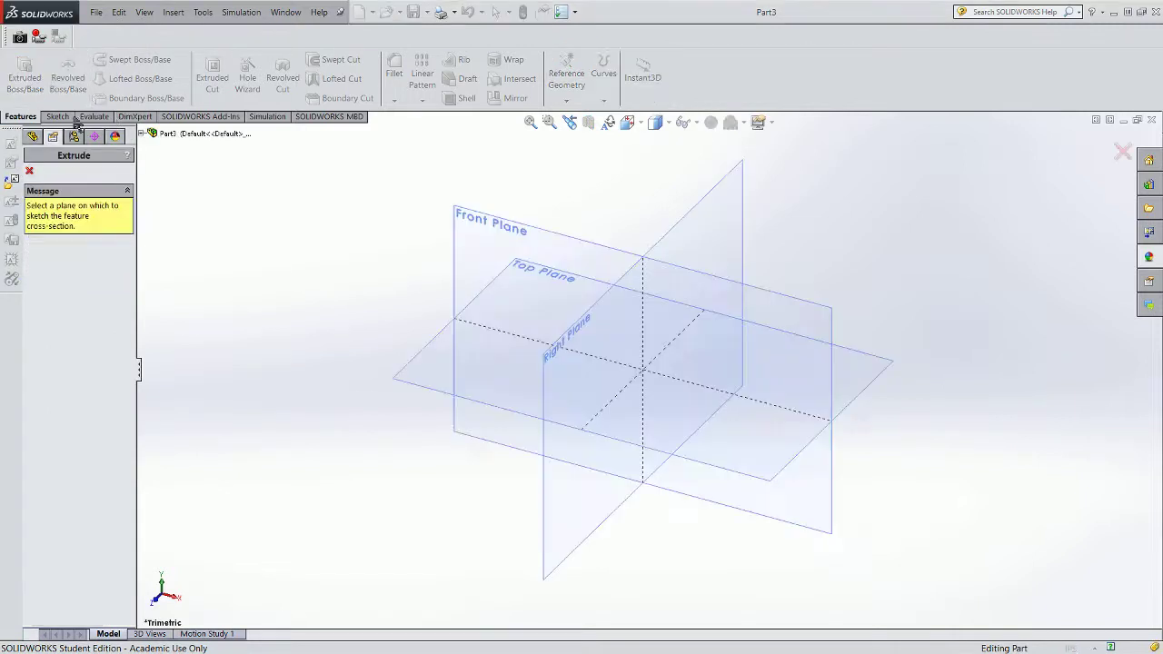
{"action": "left_click", "coordinate": [465, 247]}
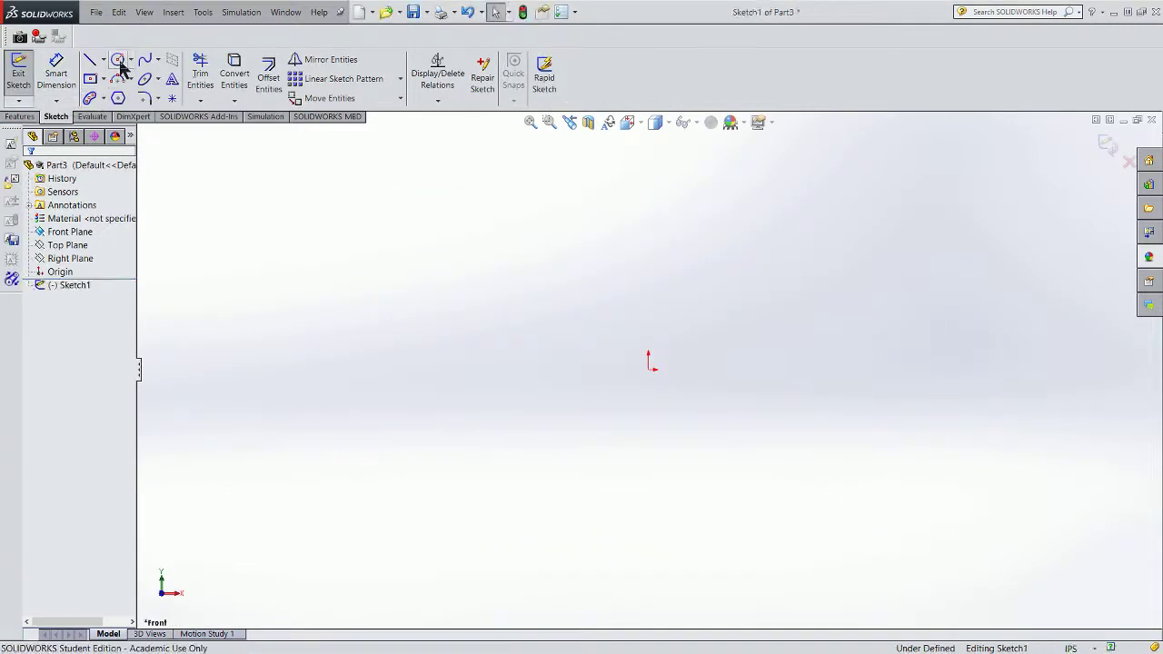
{"action": "left_click", "coordinate": [117, 60]}
{"action": "left_click", "coordinate": [649, 370]}
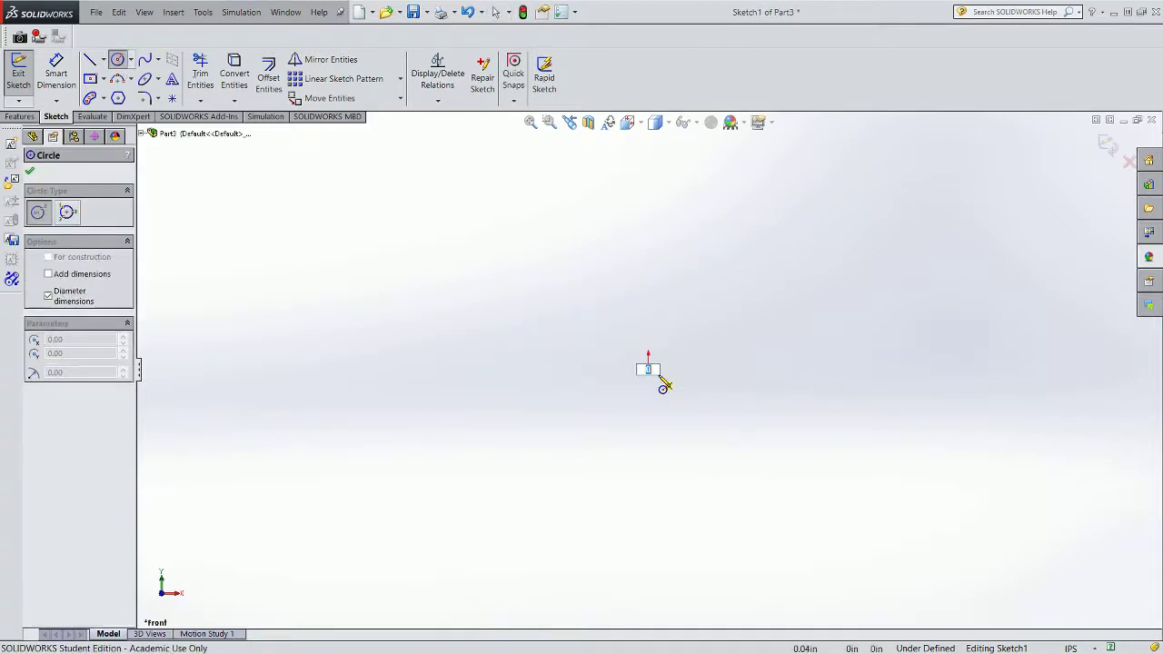
{"action": "left_click", "coordinate": [777, 498]}
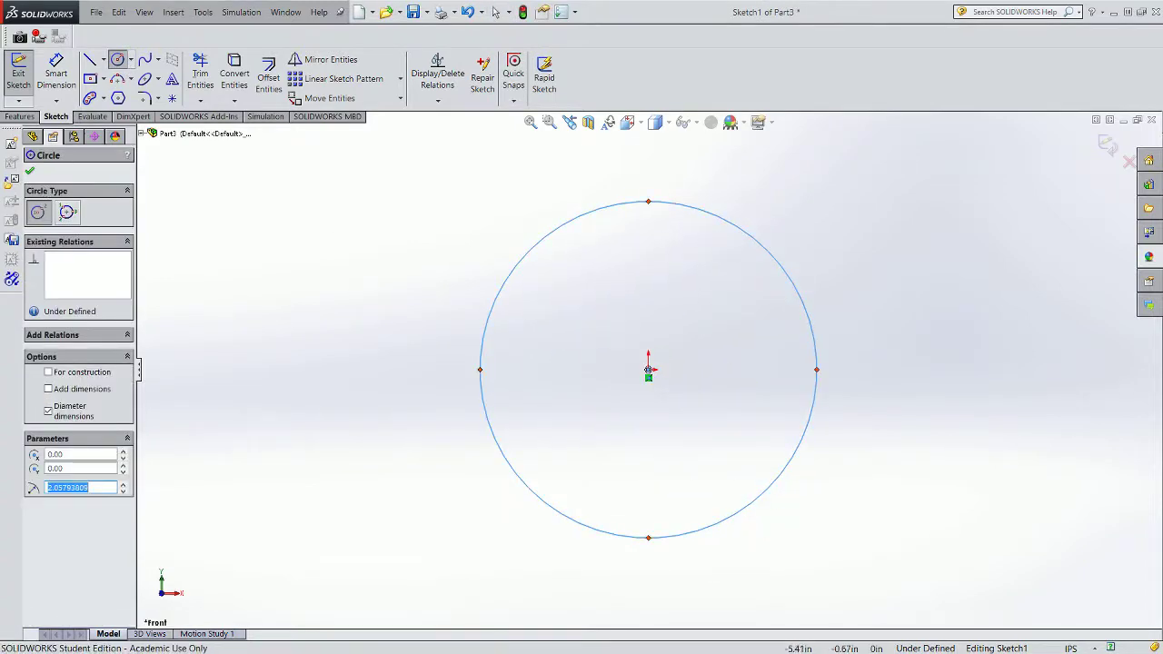
- Check the handout drawing in Word, then return to the SOLIDWORKS sketch
{"action": "key", "text": "alt+Tab"}
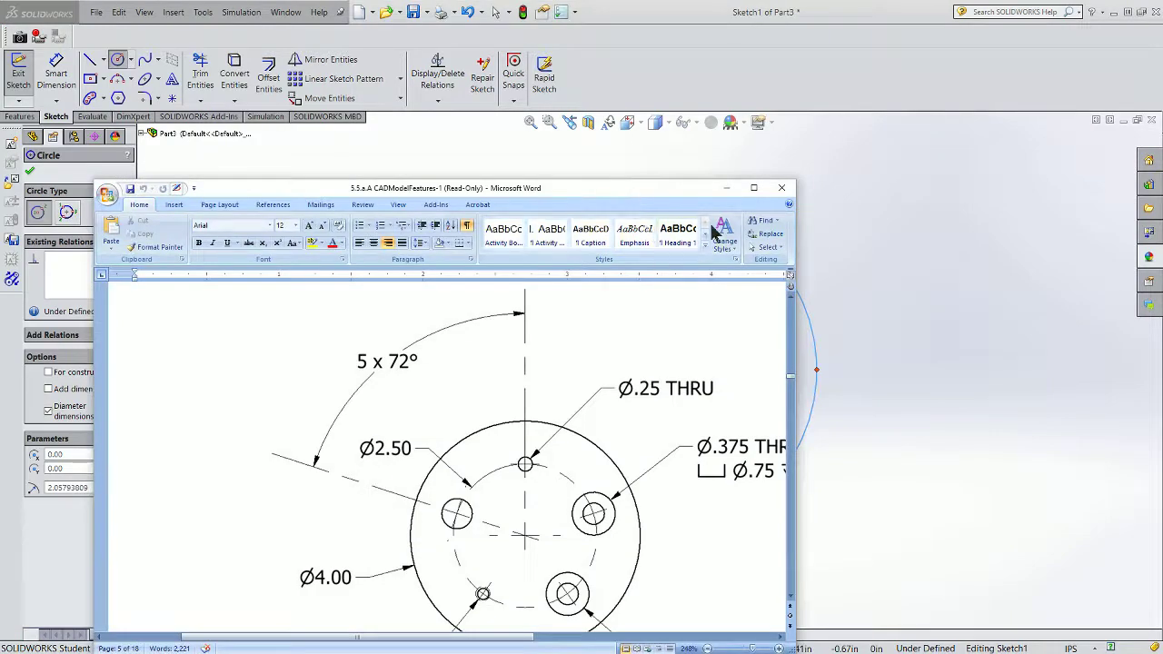
{"action": "left_click", "coordinate": [753, 188]}
{"action": "scroll", "coordinate": [868, 397], "scroll_direction": "down", "scroll_amount": 2}
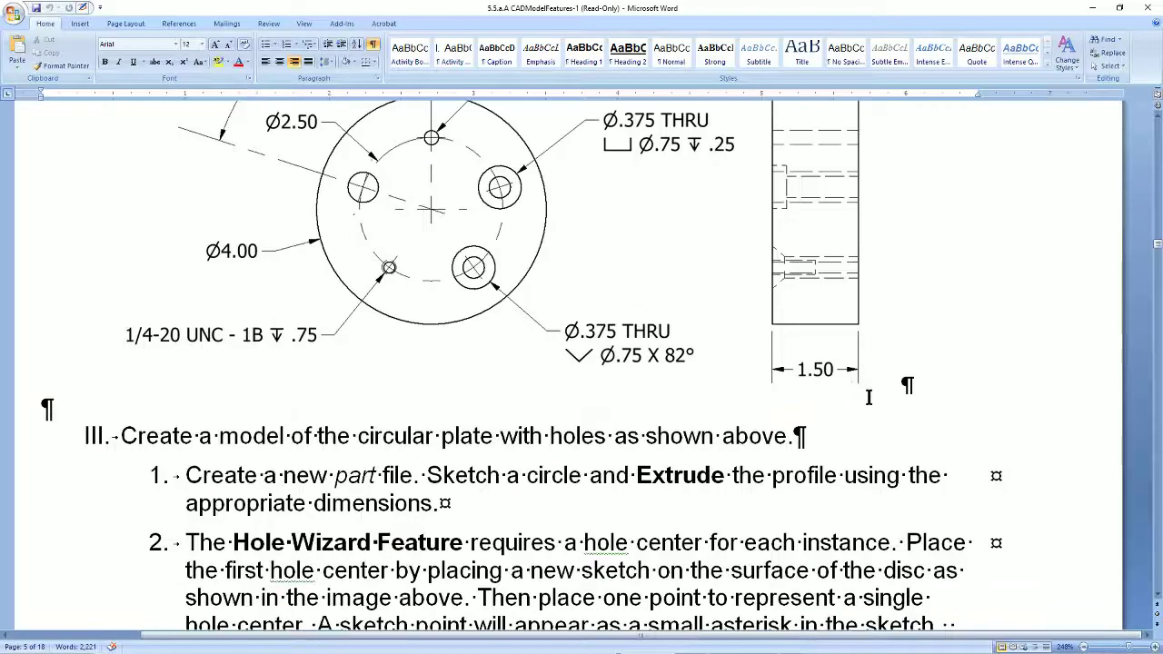
{"action": "scroll", "coordinate": [813, 387], "scroll_direction": "up", "scroll_amount": 1}
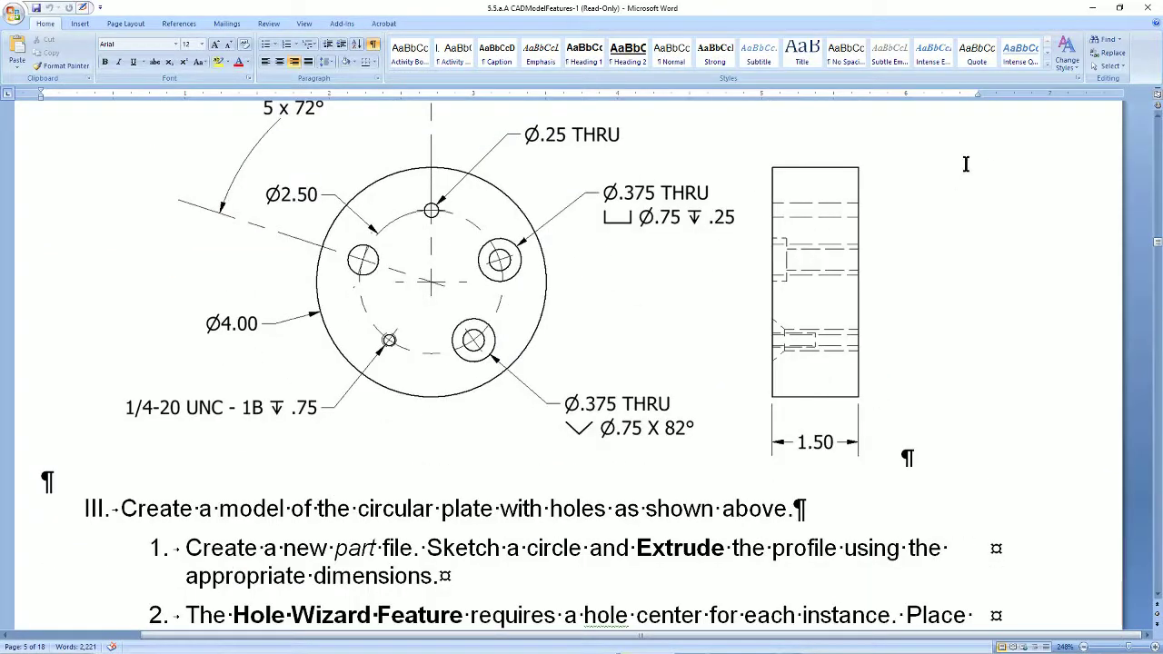
{"action": "mouse_move", "coordinate": [872, 11]}
{"action": "left_mouse_down"}
{"action": "mouse_move", "coordinate": [573, 13]}
{"action": "mouse_move", "coordinate": [9, 62]}
{"action": "left_mouse_up"}
{"action": "left_click", "coordinate": [7, 11]}
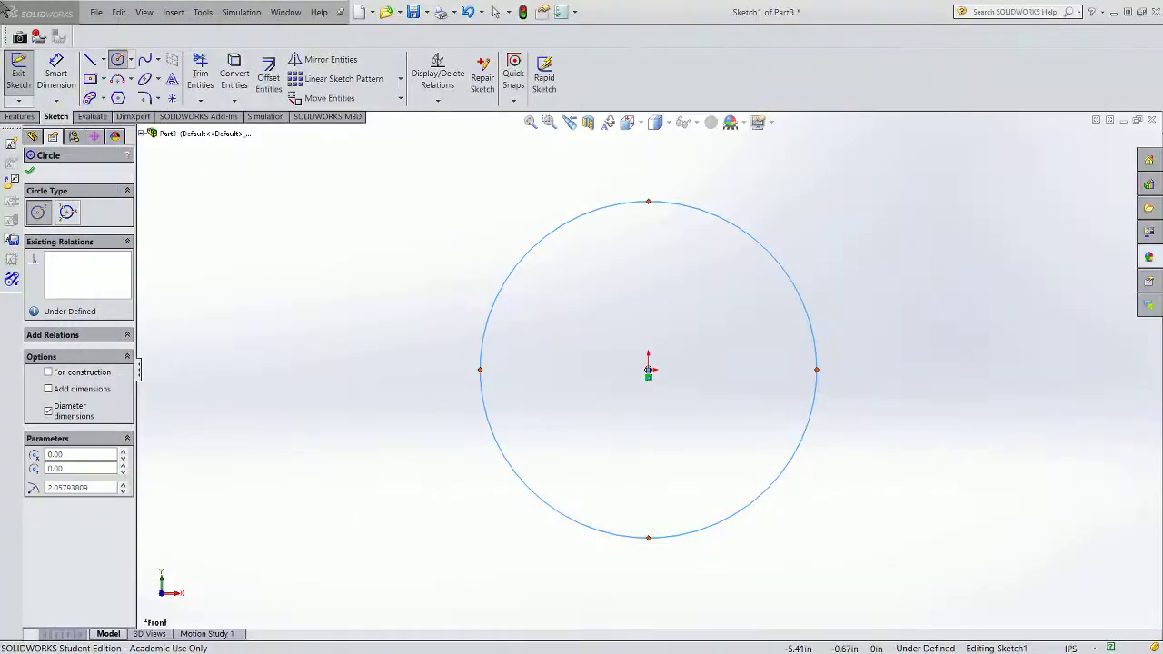
- Dimension the circle to a 4.00 in diameter and exit the sketch
{"action": "left_click", "coordinate": [57, 68]}
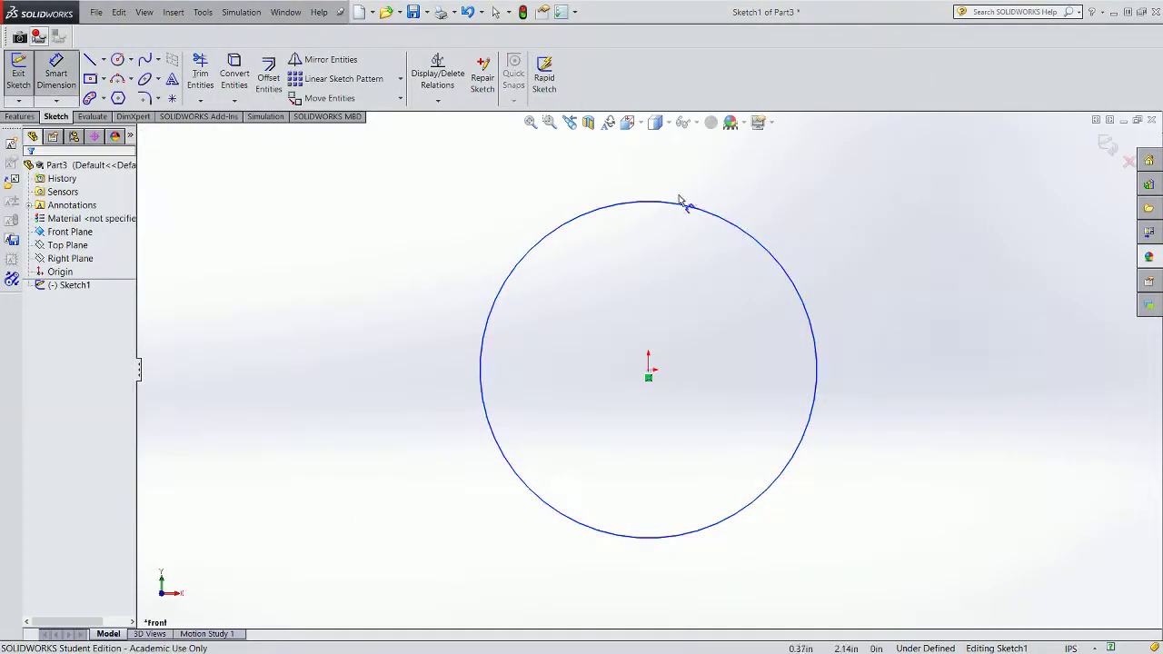
{"action": "left_click", "coordinate": [669, 203]}
{"action": "left_click", "coordinate": [446, 212]}
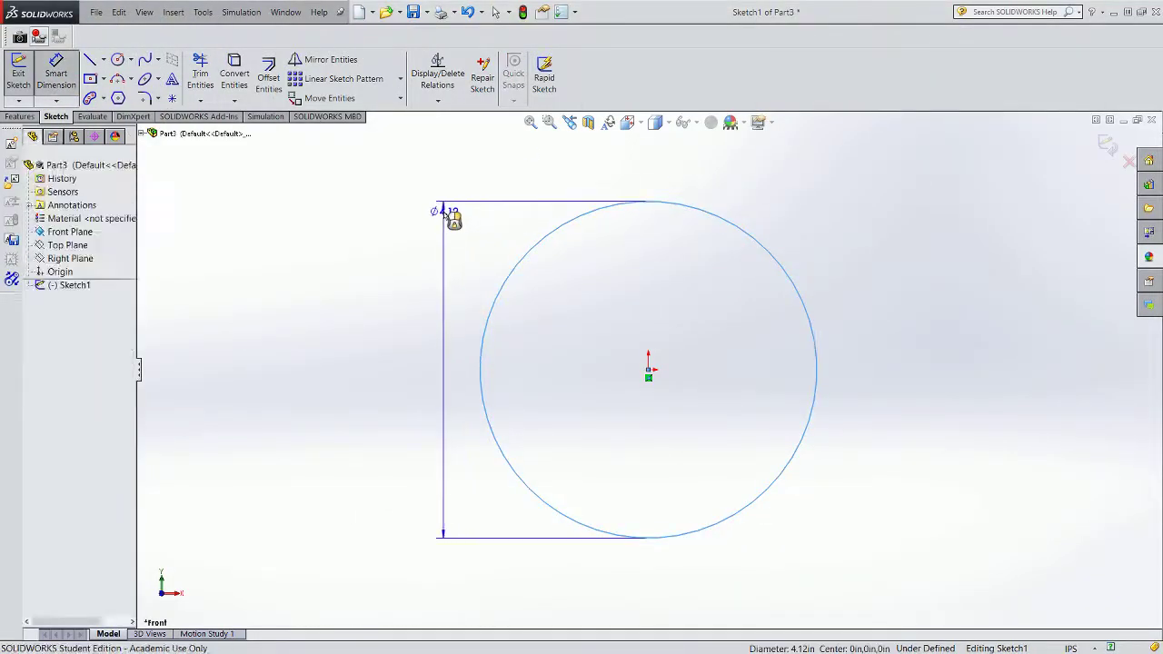
{"action": "key", "text": "Return"}
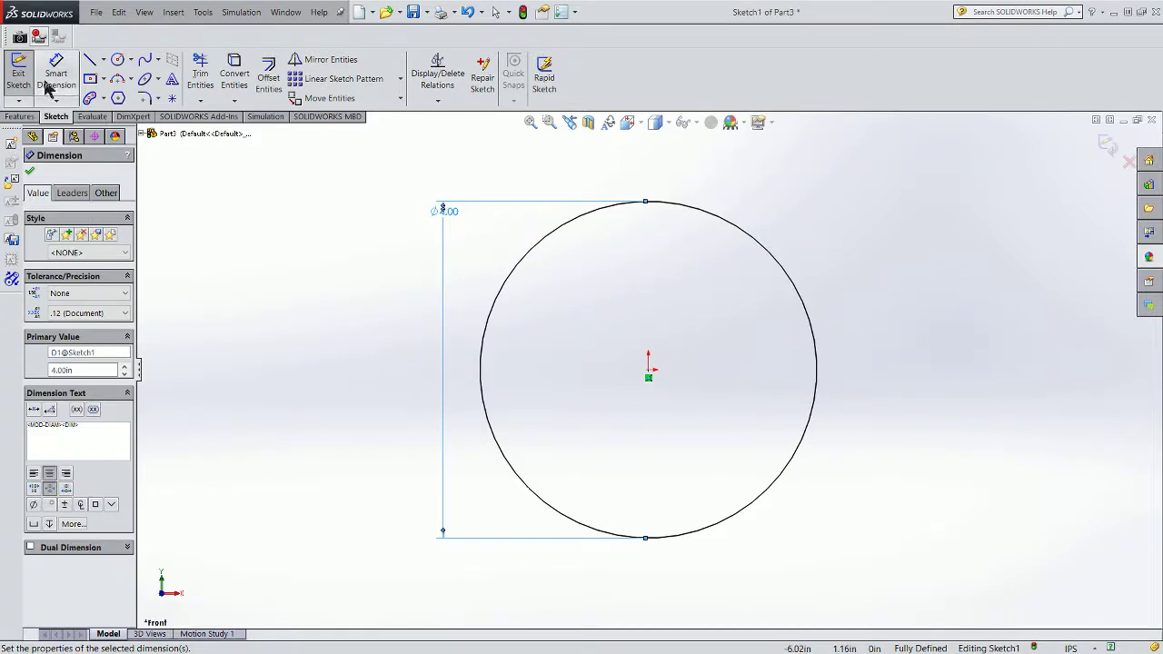
{"action": "left_click", "coordinate": [20, 77]}
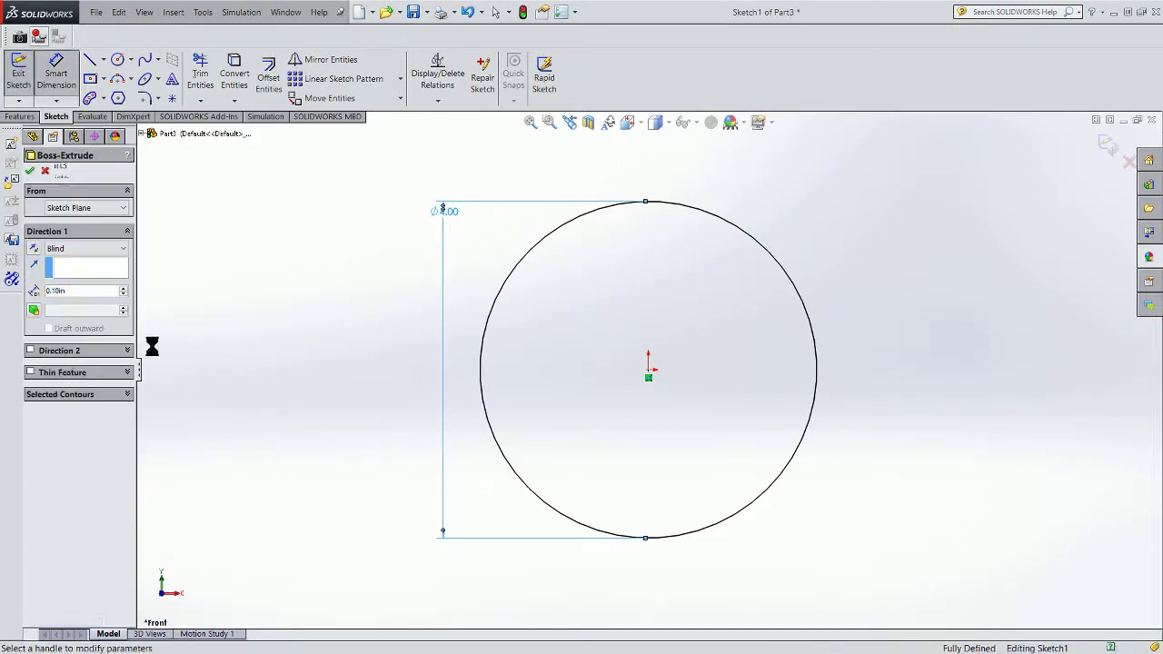
- Extrude the circle 1.50 in deep into a solid disc
{"action": "type", "text": "1.5"}
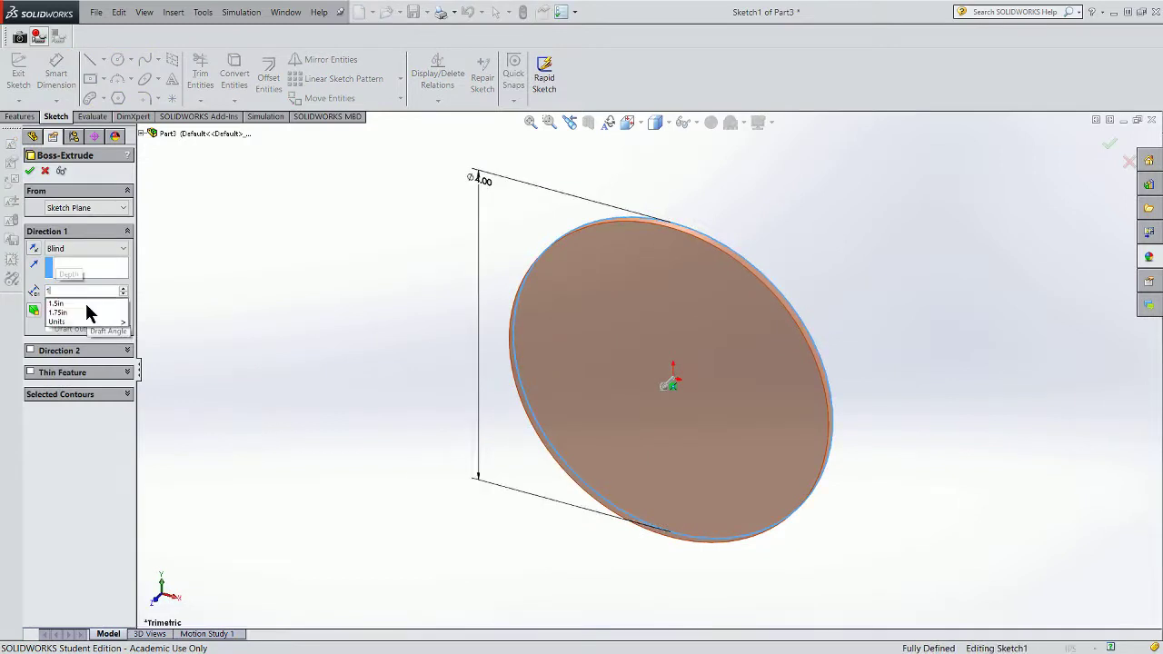
{"action": "key", "text": "Return"}
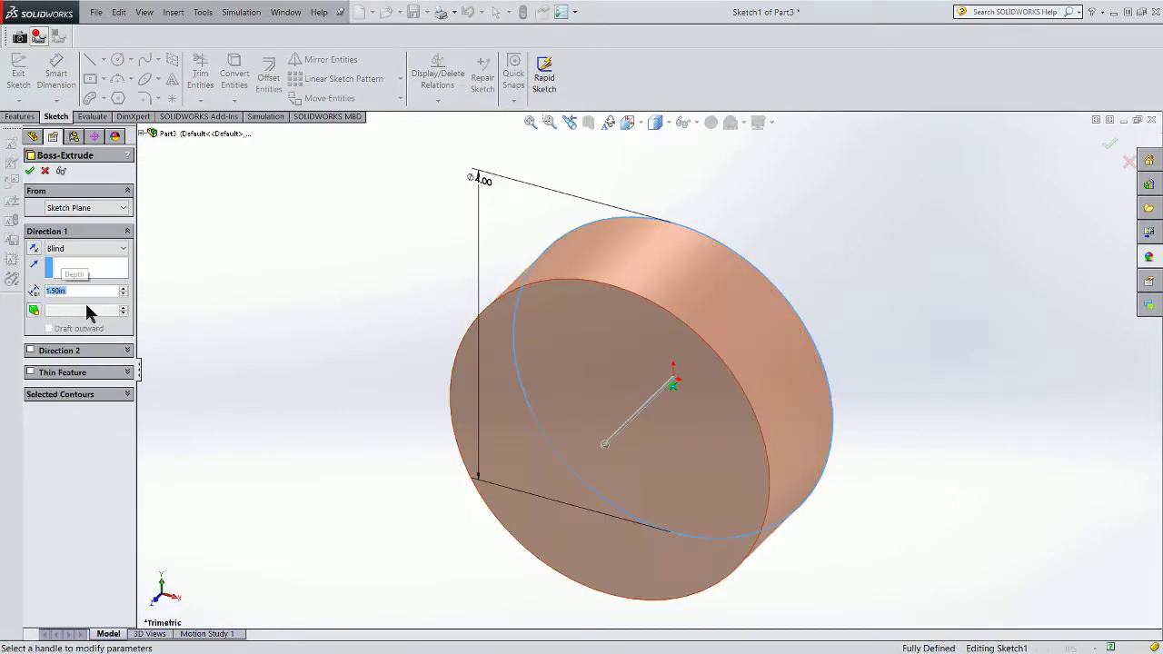
{"action": "left_click", "coordinate": [29, 171]}
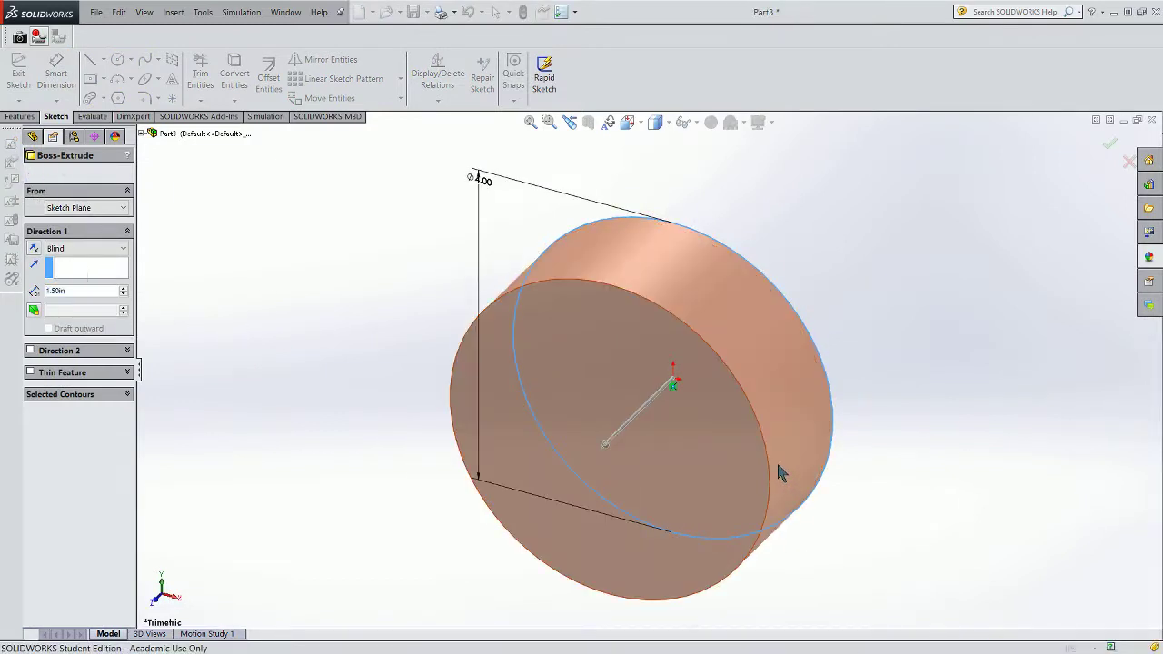
- Orbit the new disc, then bring the handout drawing back up enlarged
{"action": "left_click", "coordinate": [970, 453]}
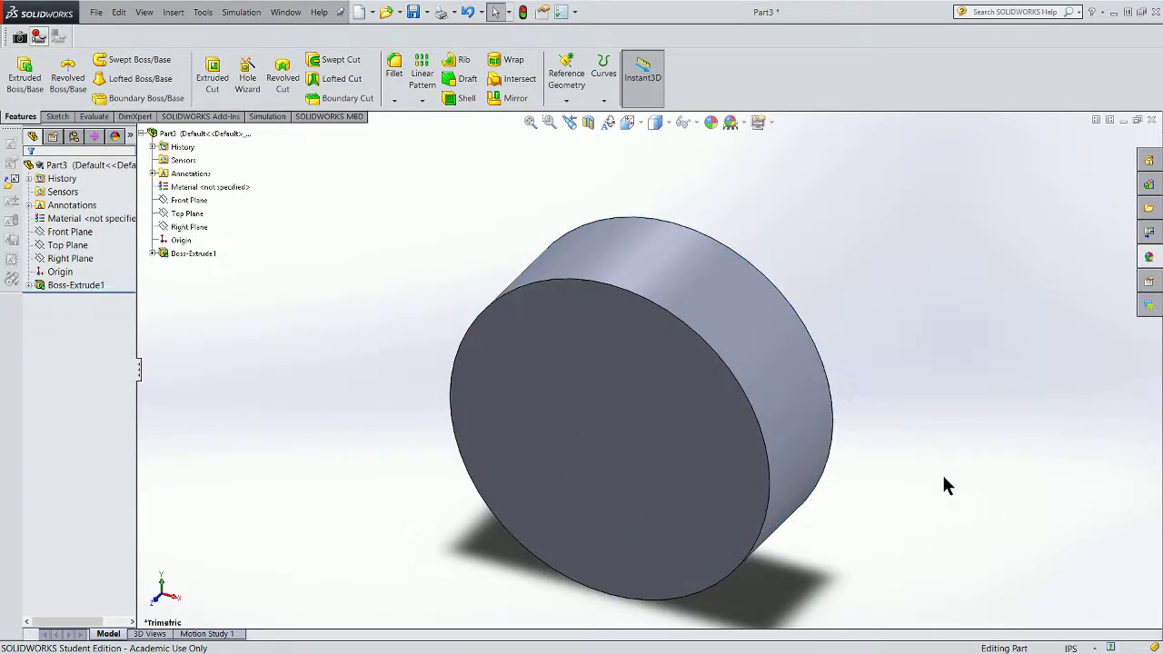
{"action": "middle_click_drag", "start_coordinate": [929, 467], "coordinate": [897, 404]}
{"action": "key", "text": "alt+Tab"}
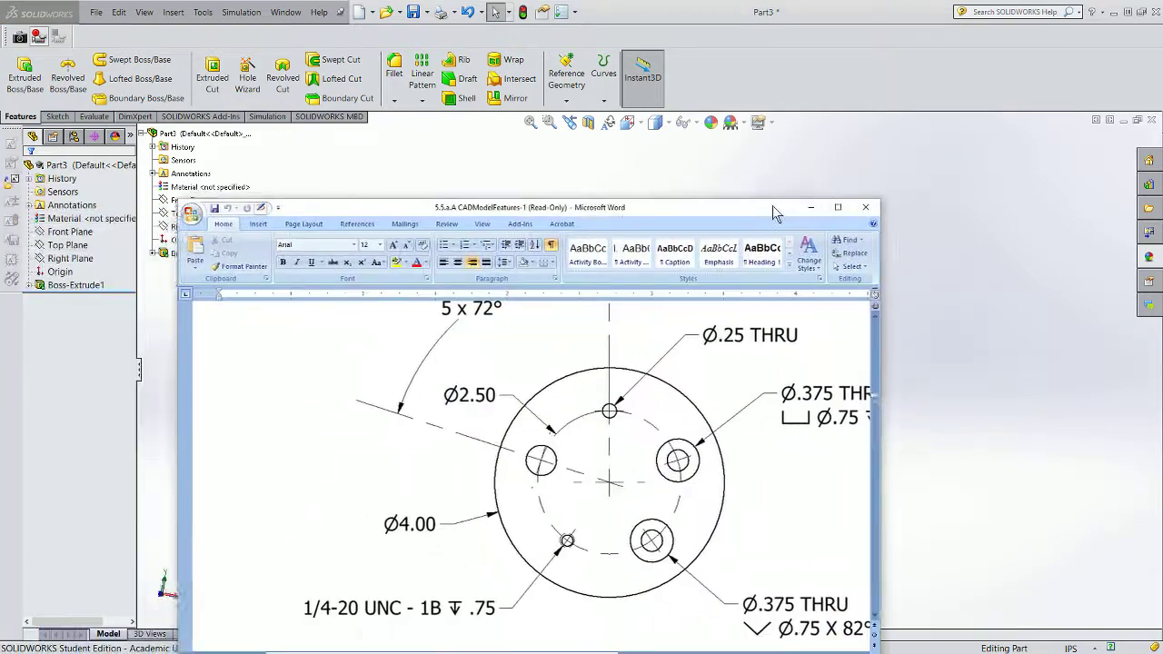
{"action": "left_click", "coordinate": [813, 173]}
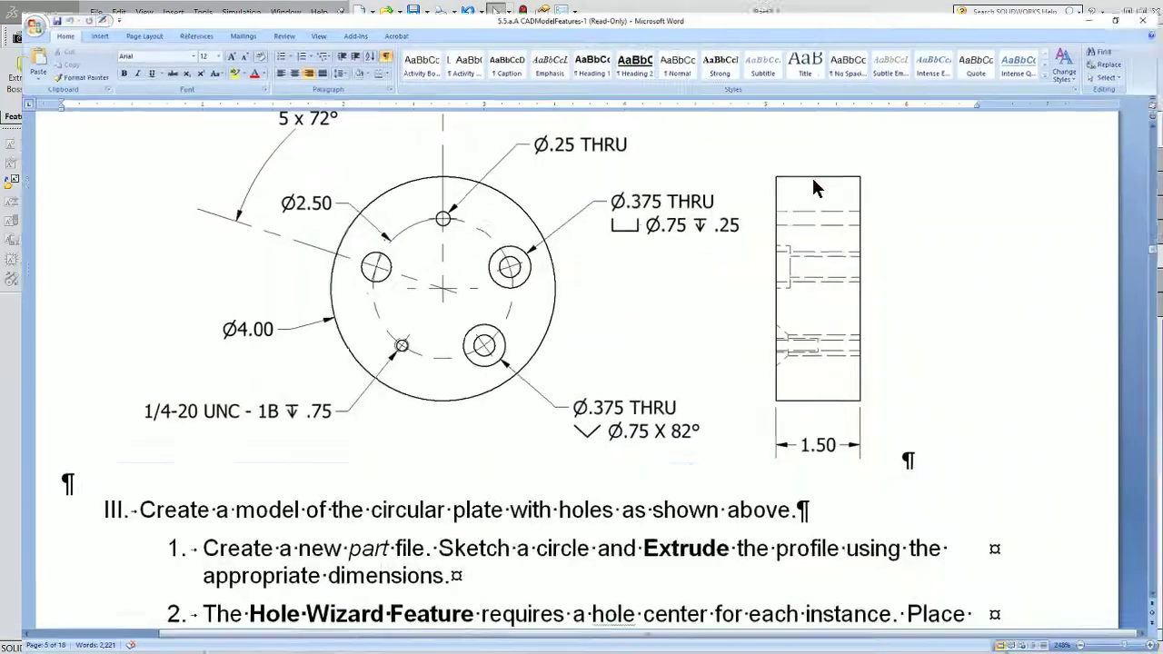
{"action": "scroll", "coordinate": [559, 329], "scroll_direction": "up", "scroll_amount": 1}
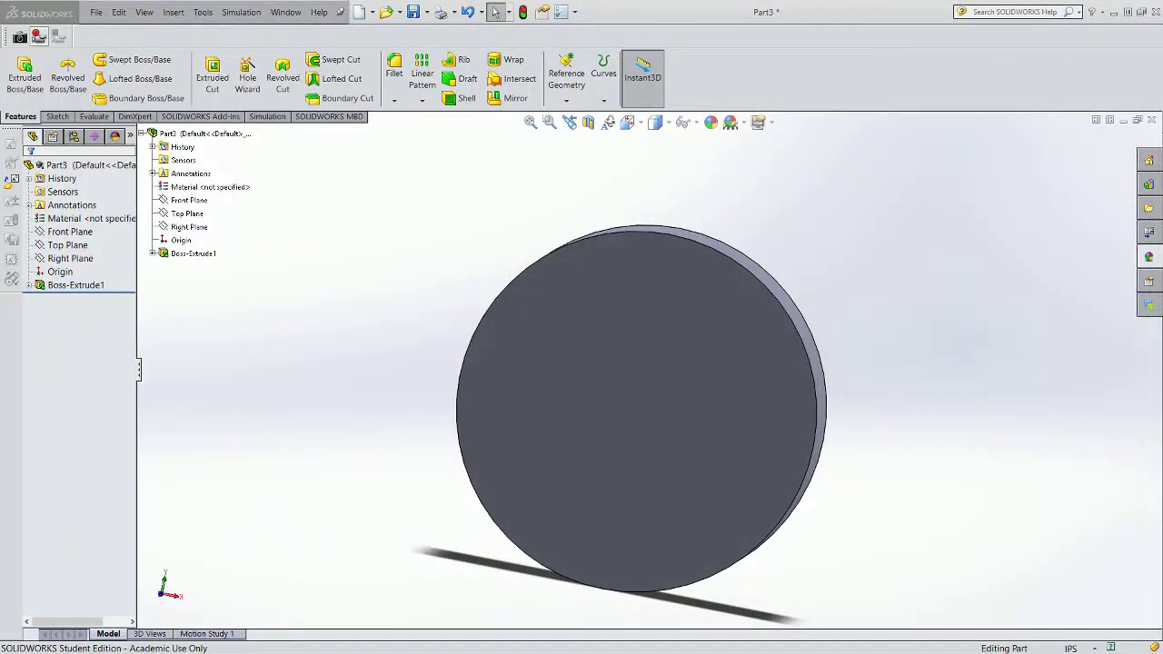
- Start a sketch on the disc's front face with a construction circle centred on the origin
{"action": "left_click", "coordinate": [55, 116]}
{"action": "left_click", "coordinate": [32, 84]}
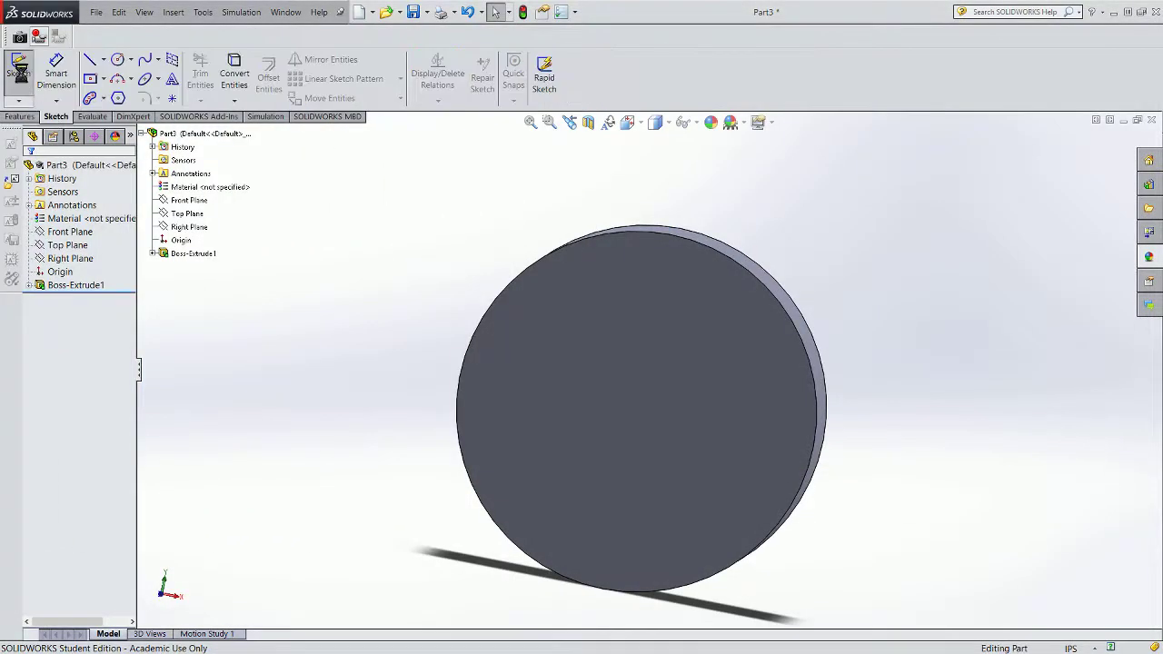
{"action": "left_click", "coordinate": [630, 373]}
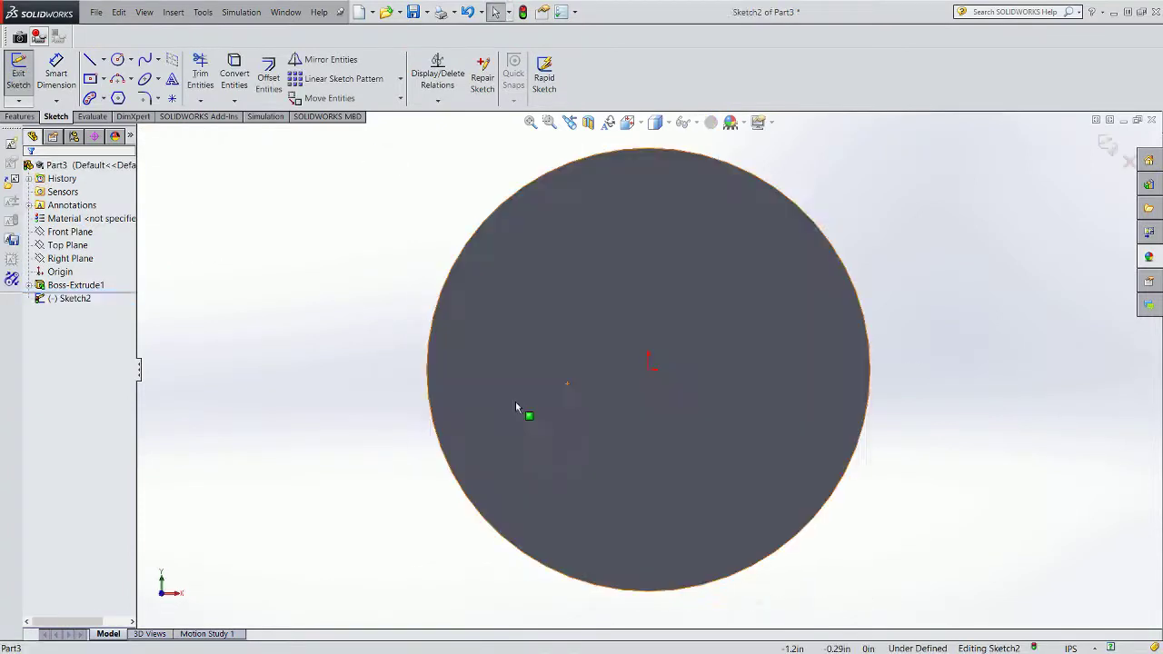
{"action": "left_click", "coordinate": [117, 60]}
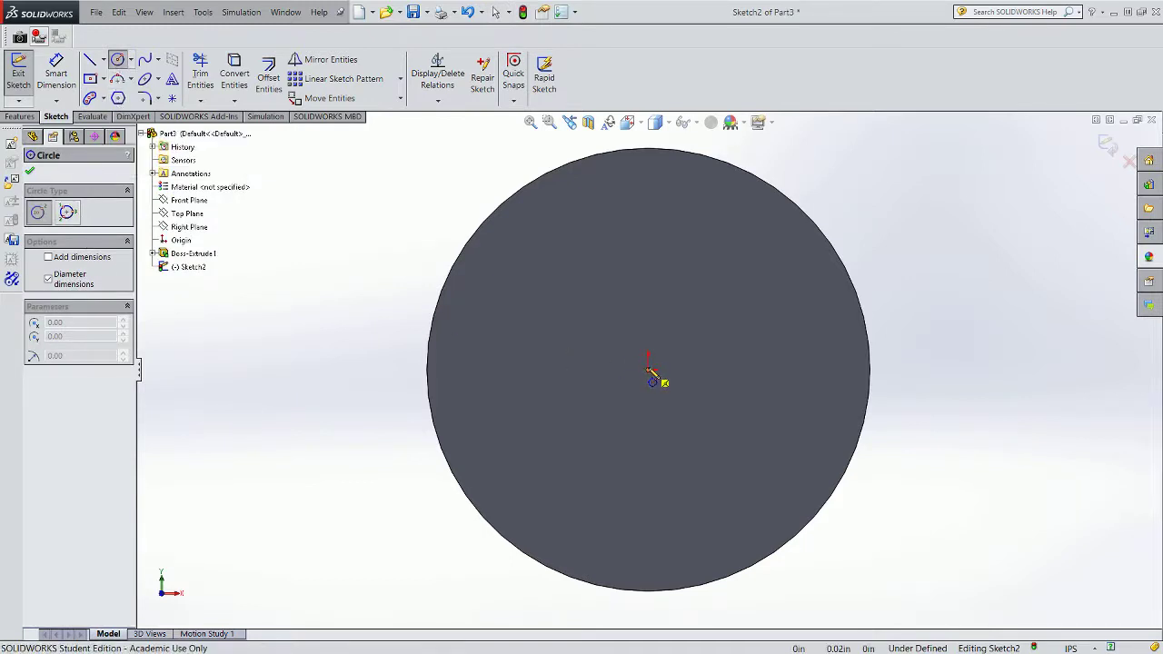
{"action": "left_click", "coordinate": [648, 373]}
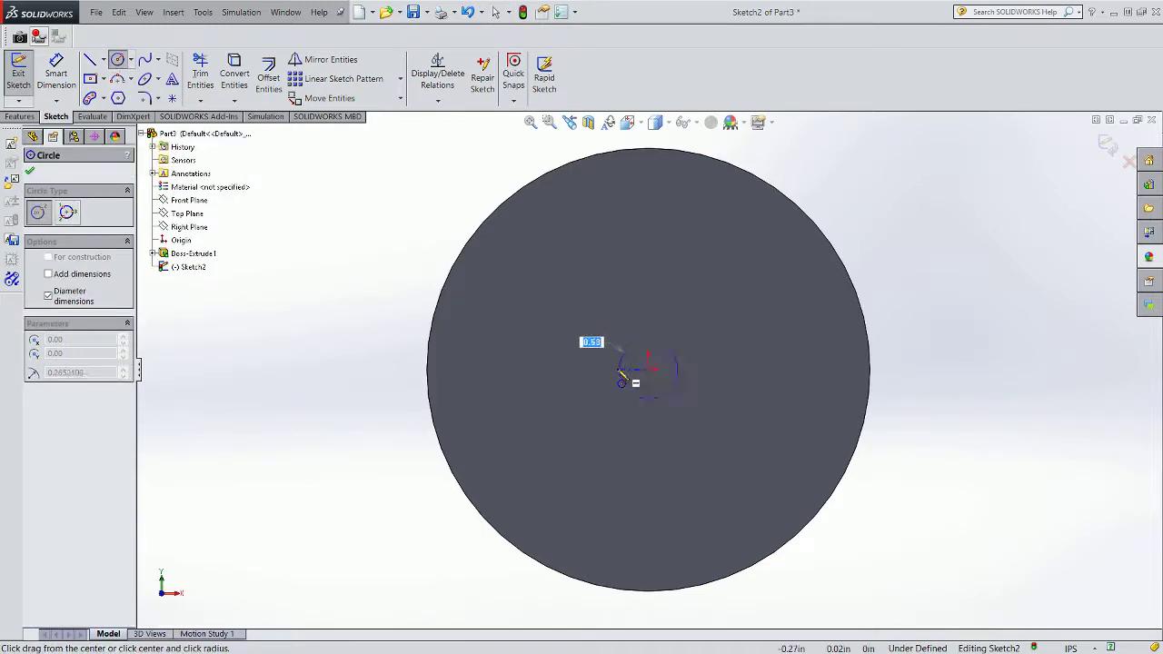
{"action": "left_click", "coordinate": [523, 373]}
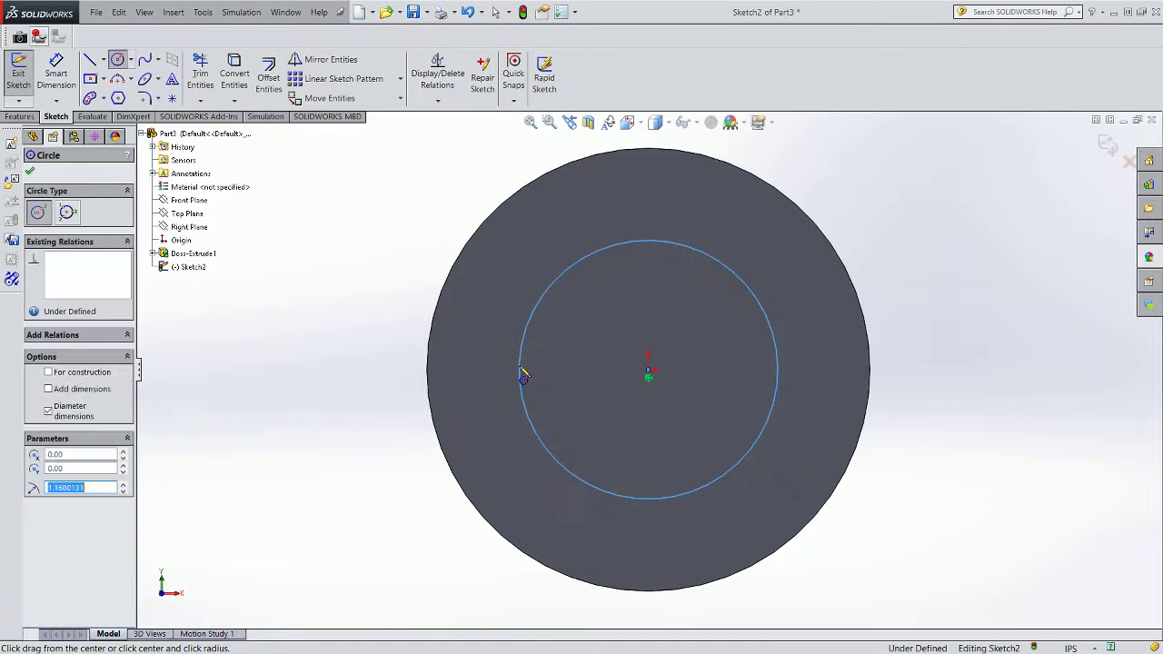
{"action": "left_click", "coordinate": [48, 373]}
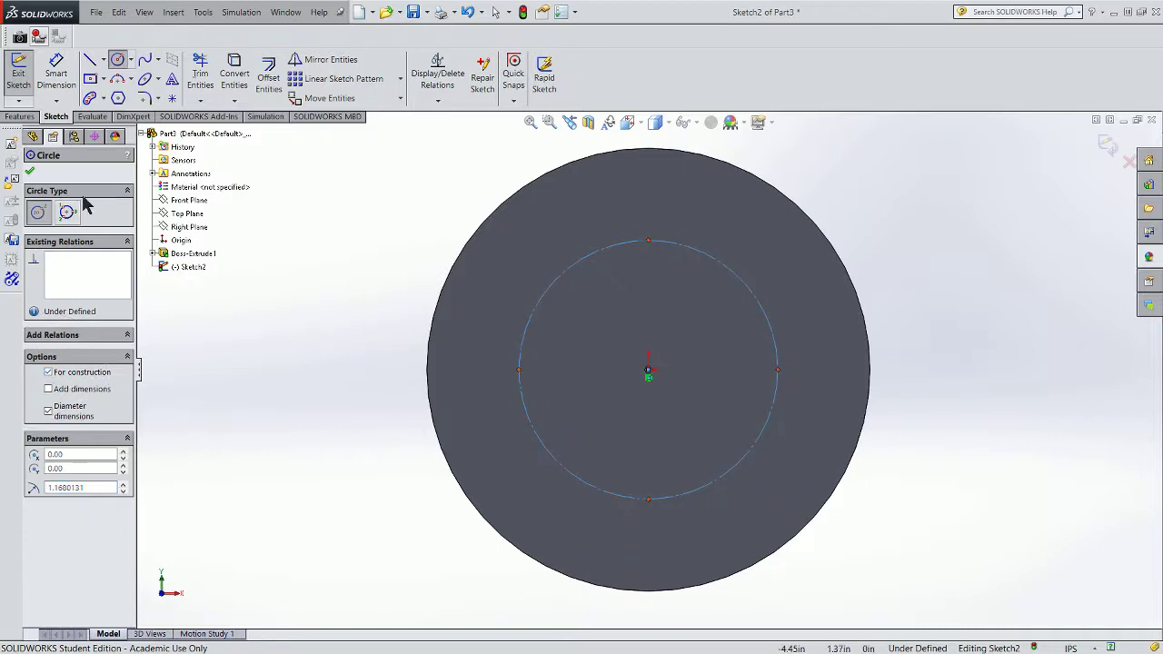
- Dimension the construction circle to a 2.50 in diameter
{"action": "left_click", "coordinate": [57, 69]}
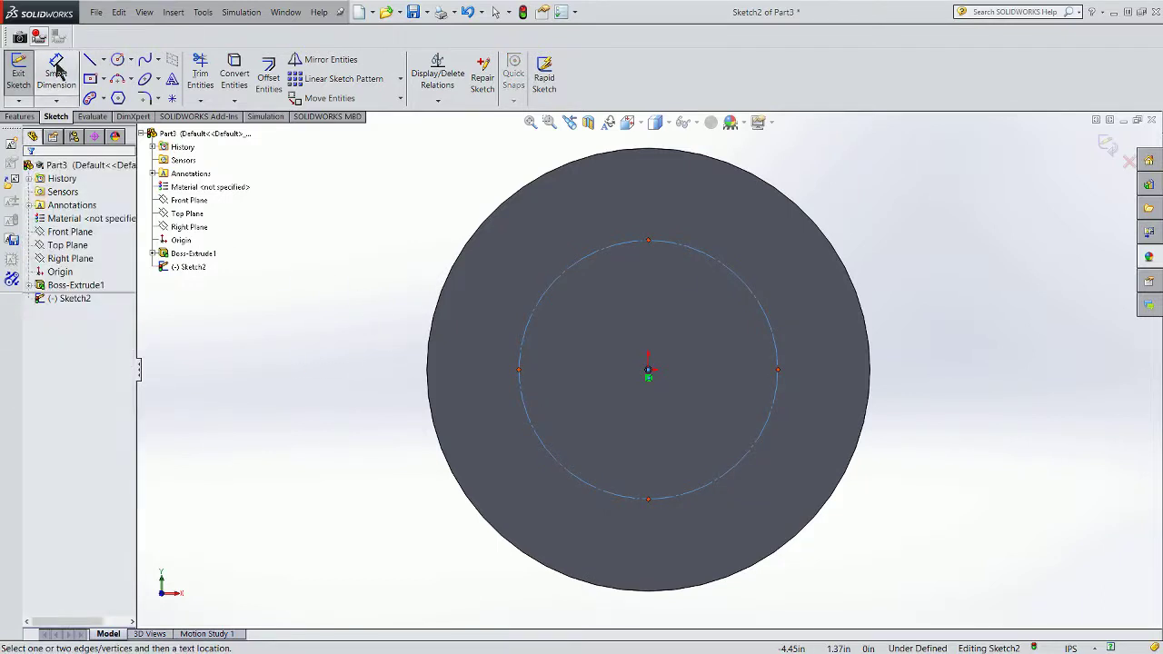
{"action": "left_click", "coordinate": [549, 303]}
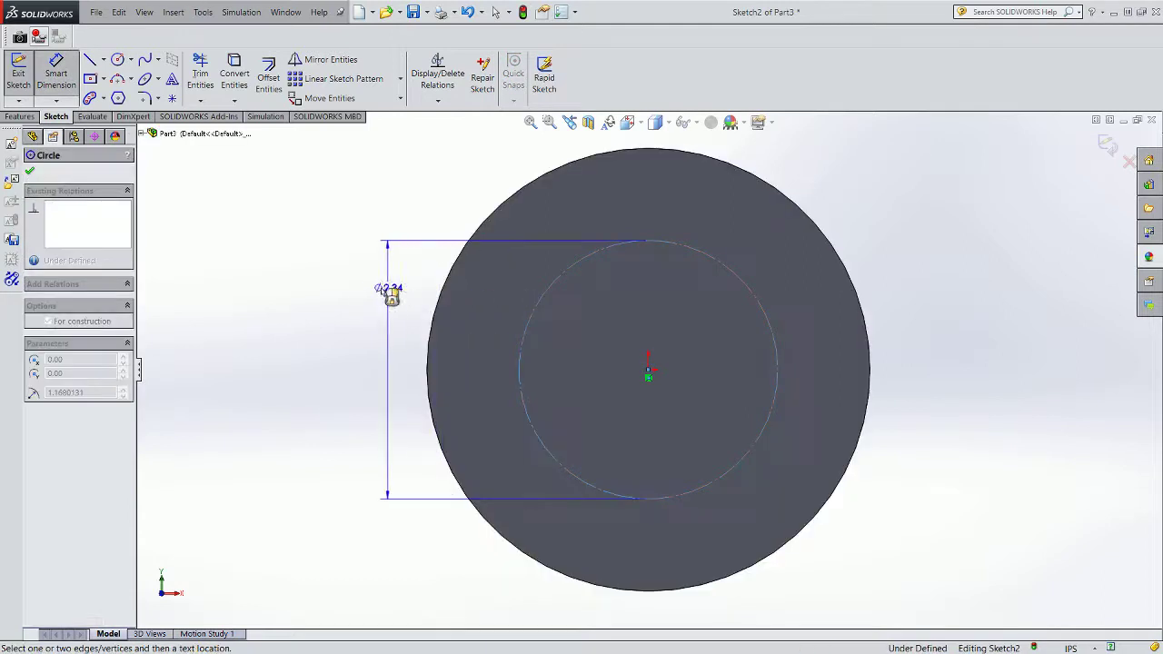
{"action": "left_click", "coordinate": [355, 291]}
{"action": "type", "text": "2"}
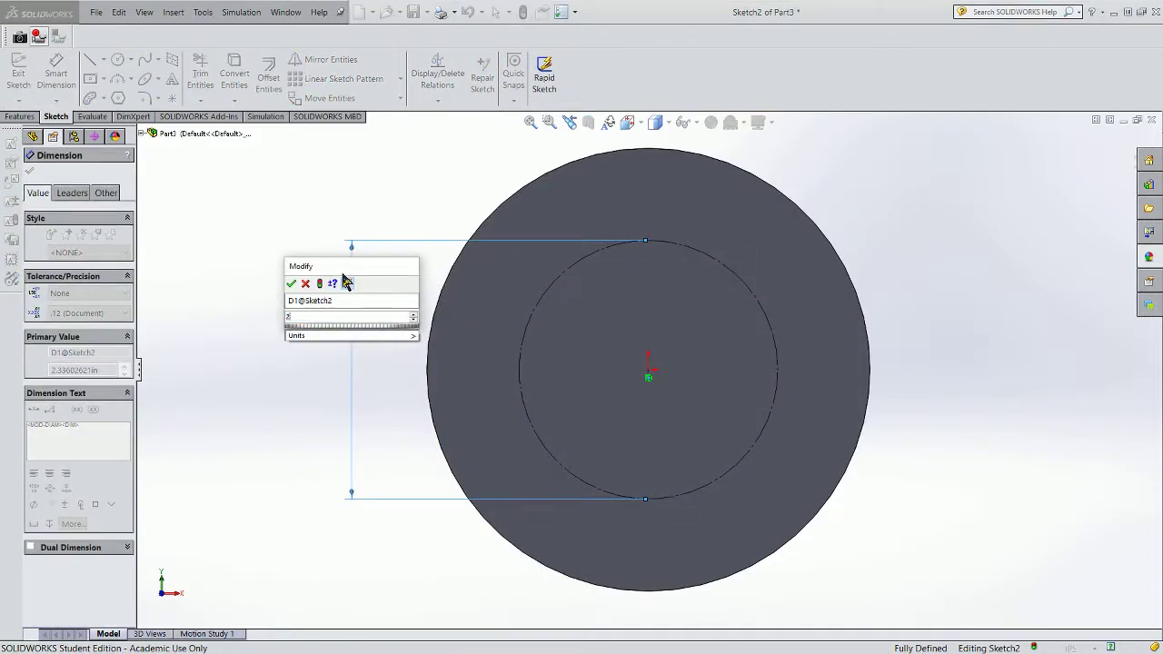
{"action": "type", "text": ".5"}
{"action": "key", "text": "Return"}
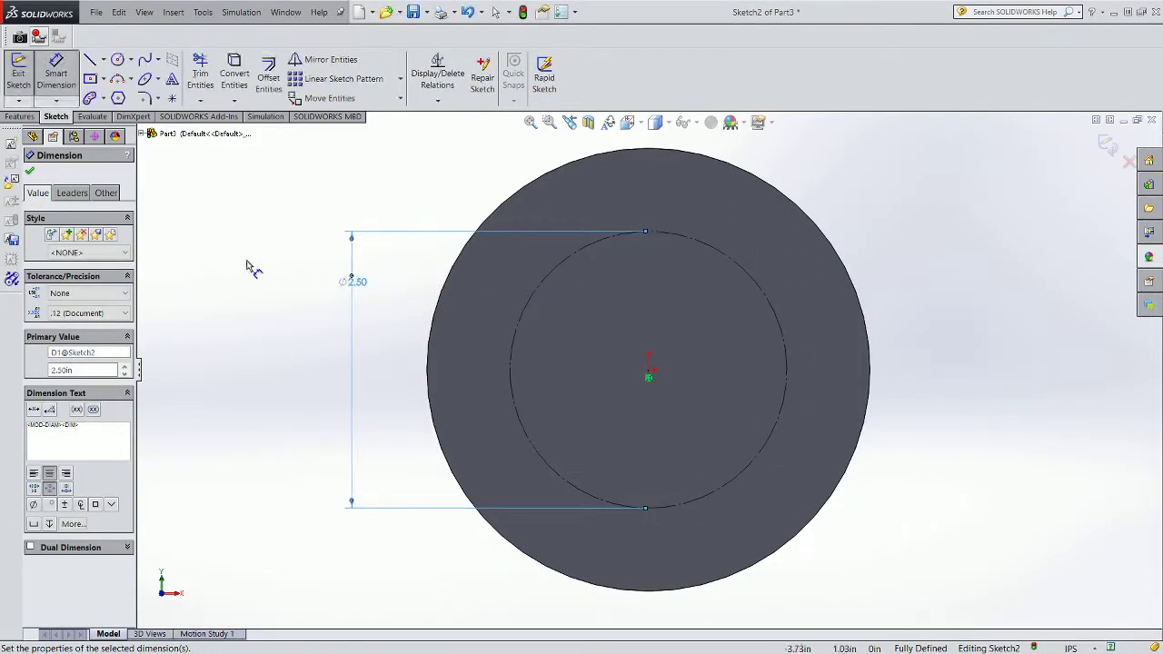
{"action": "left_click", "coordinate": [62, 193]}
{"action": "left_click", "coordinate": [29, 171]}
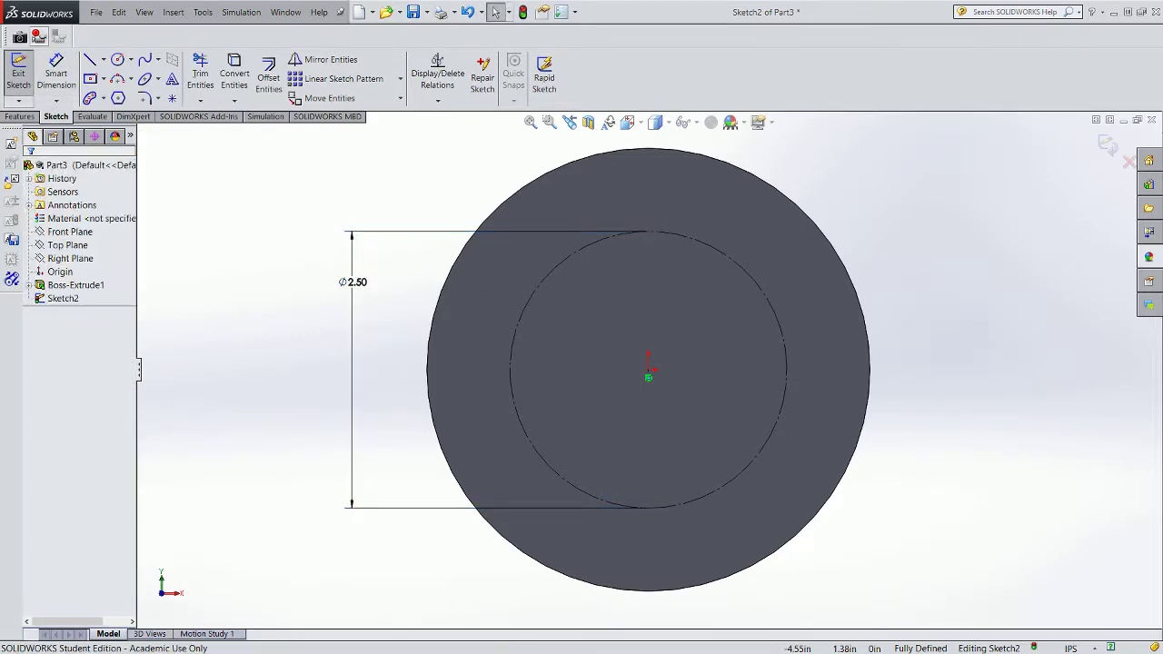
- Bring up the Word handout, move its window left, and return to SOLIDWORKS
{"action": "key", "text": "alt+Tab"}
{"action": "scroll", "coordinate": [681, 291], "scroll_direction": "down", "scroll_amount": 3}
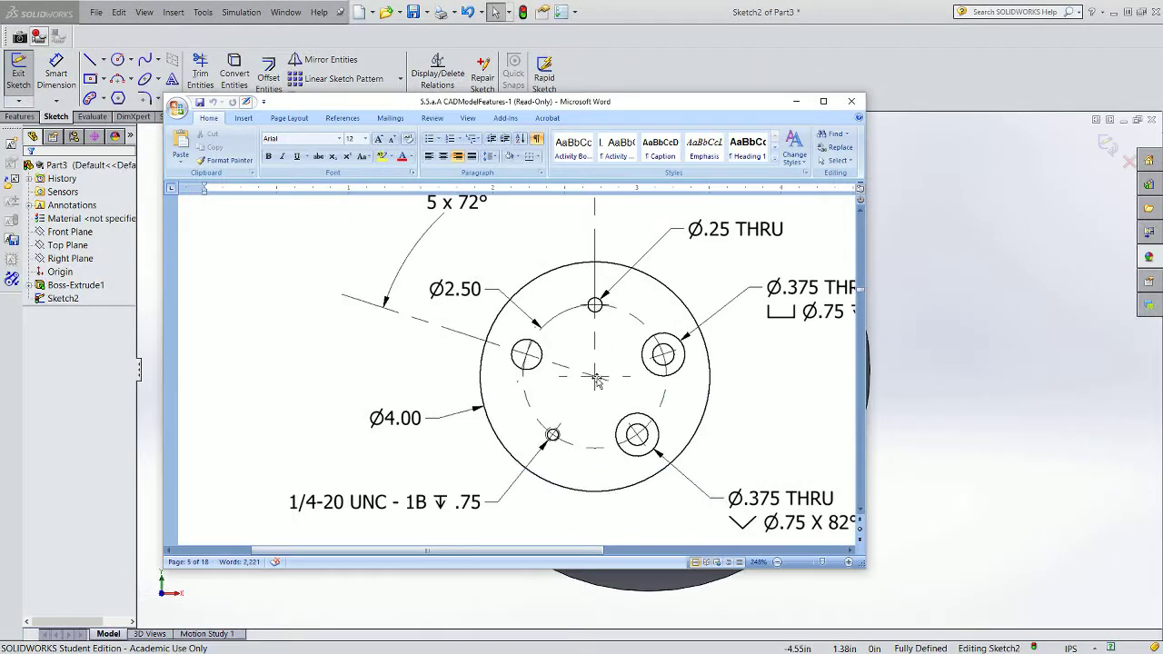
{"action": "left_click_drag", "start_coordinate": [595, 102], "coordinate": [263, 102]}
{"action": "key", "text": "alt+Tab"}
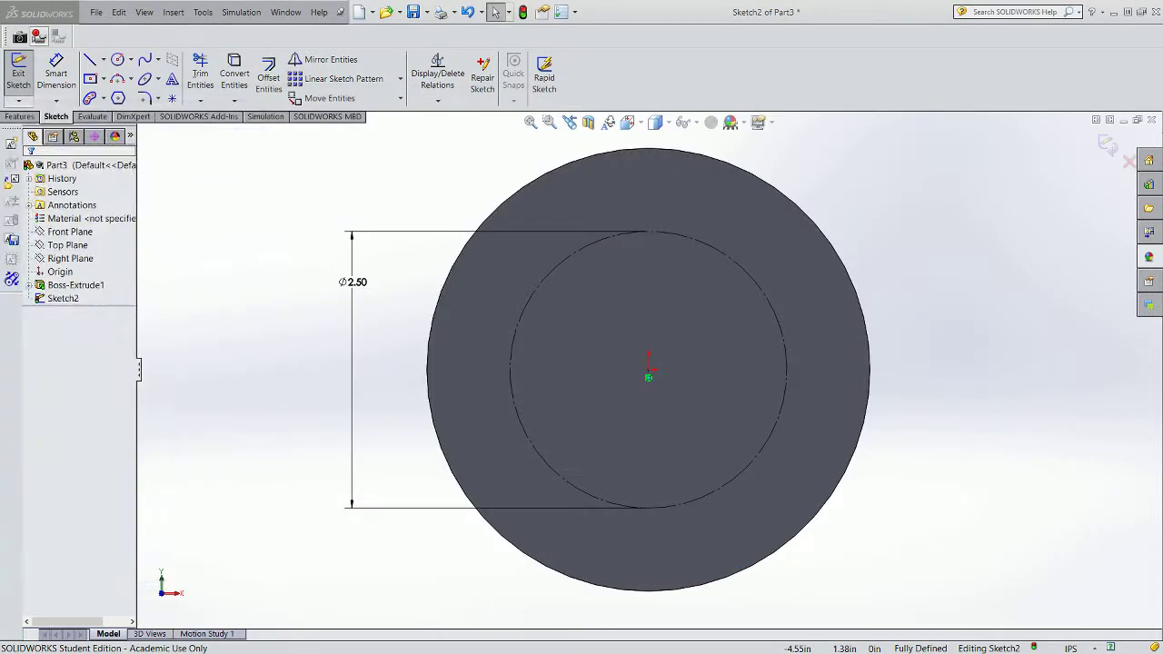
- Place a sketch point on the bolt circle and make it Vertical to the origin
{"action": "left_click", "coordinate": [173, 100]}
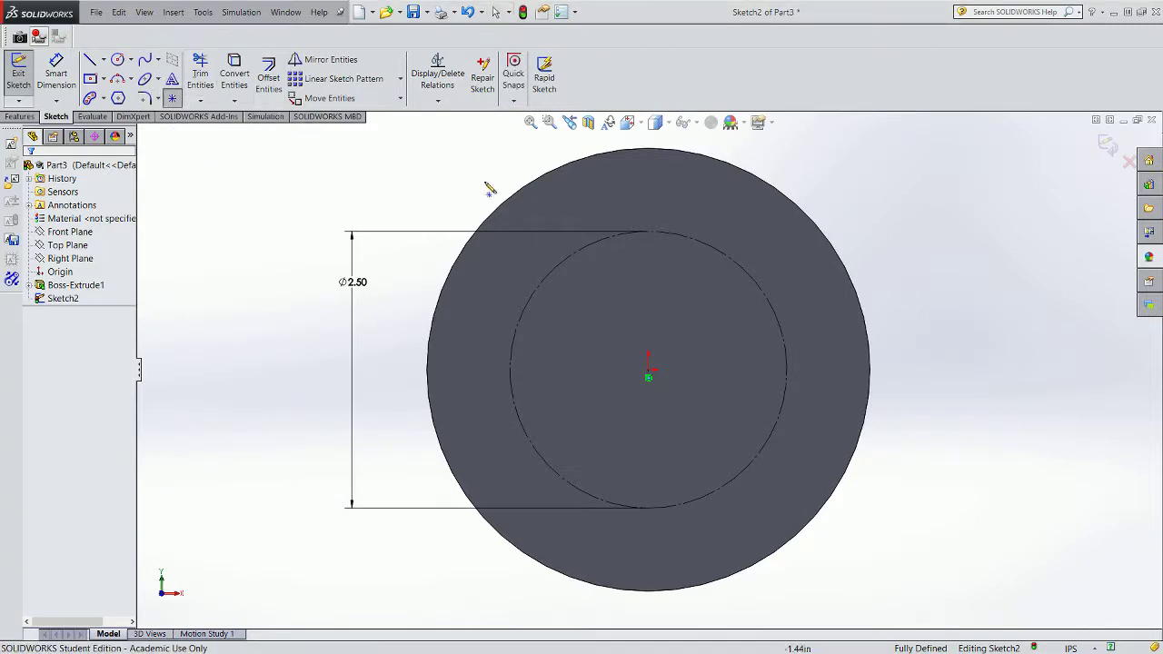
{"action": "left_click", "coordinate": [678, 228]}
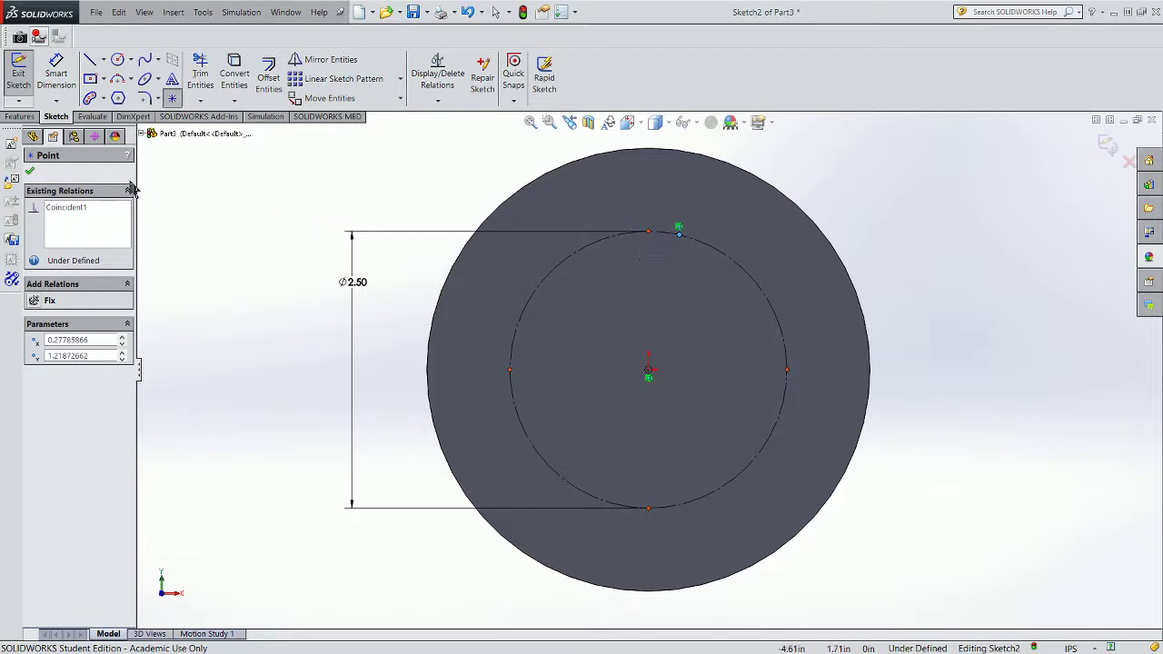
{"action": "left_click", "coordinate": [30, 171]}
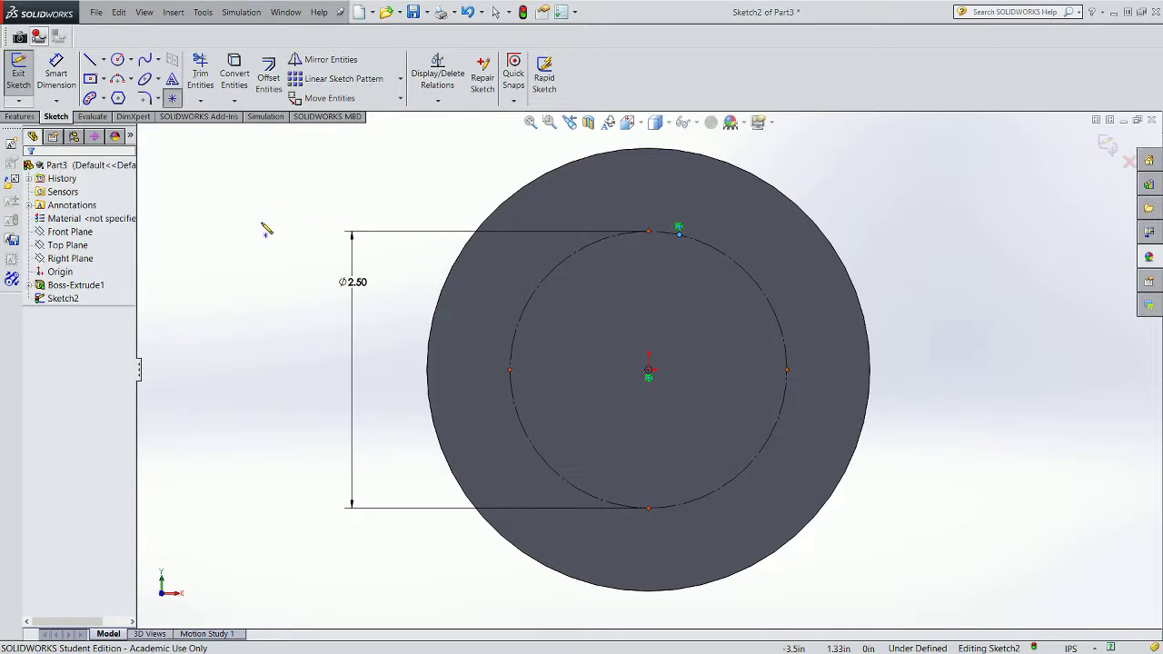
{"action": "left_click", "coordinate": [438, 100]}
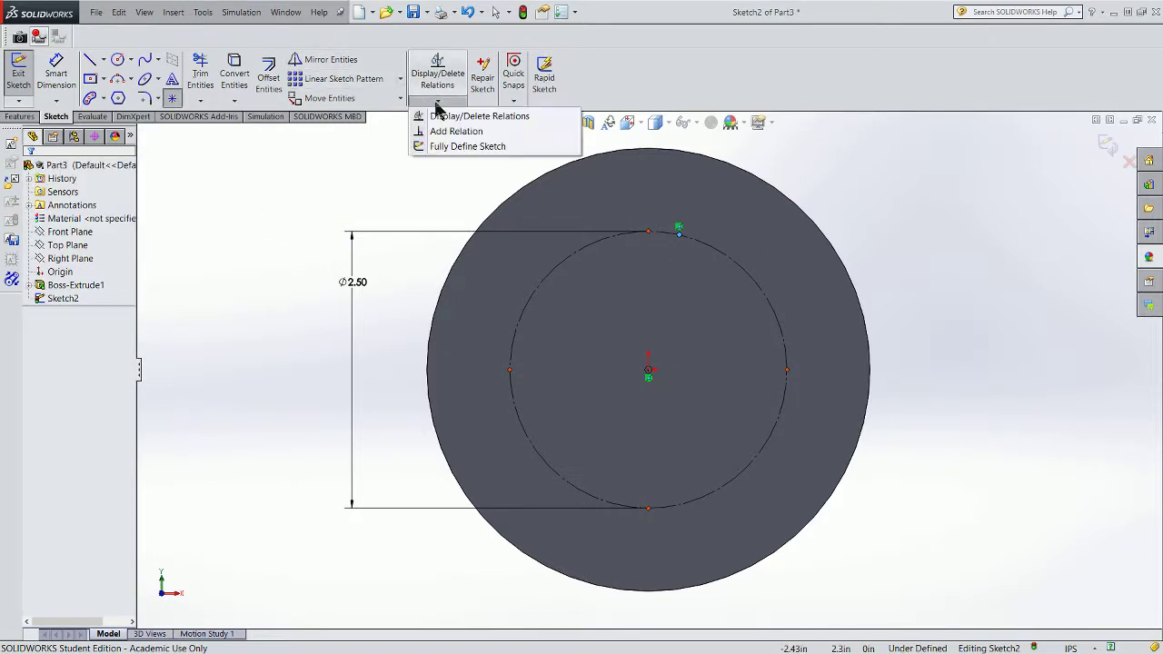
{"action": "left_click", "coordinate": [455, 132]}
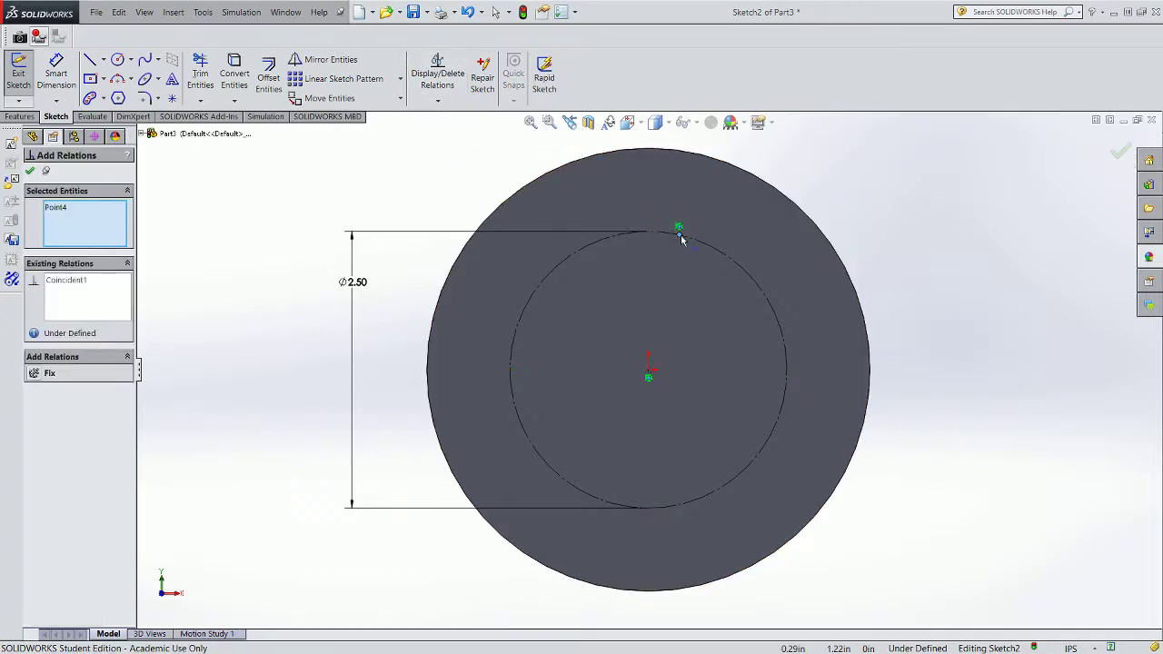
{"action": "left_click", "coordinate": [649, 375]}
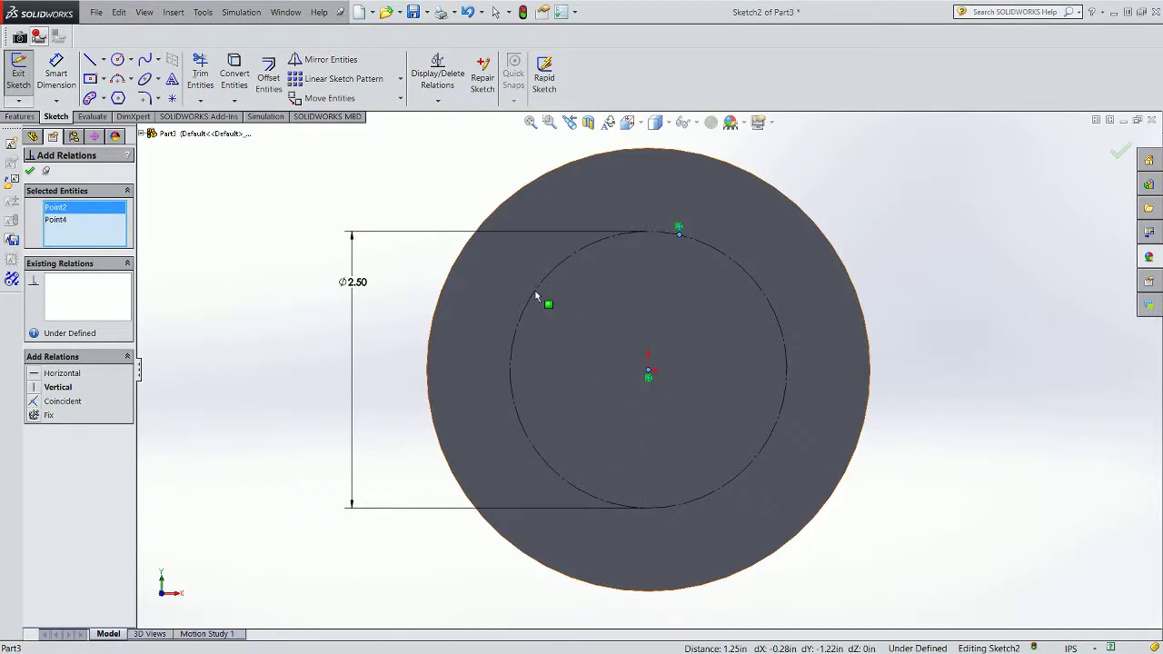
{"action": "left_click", "coordinate": [40, 387]}
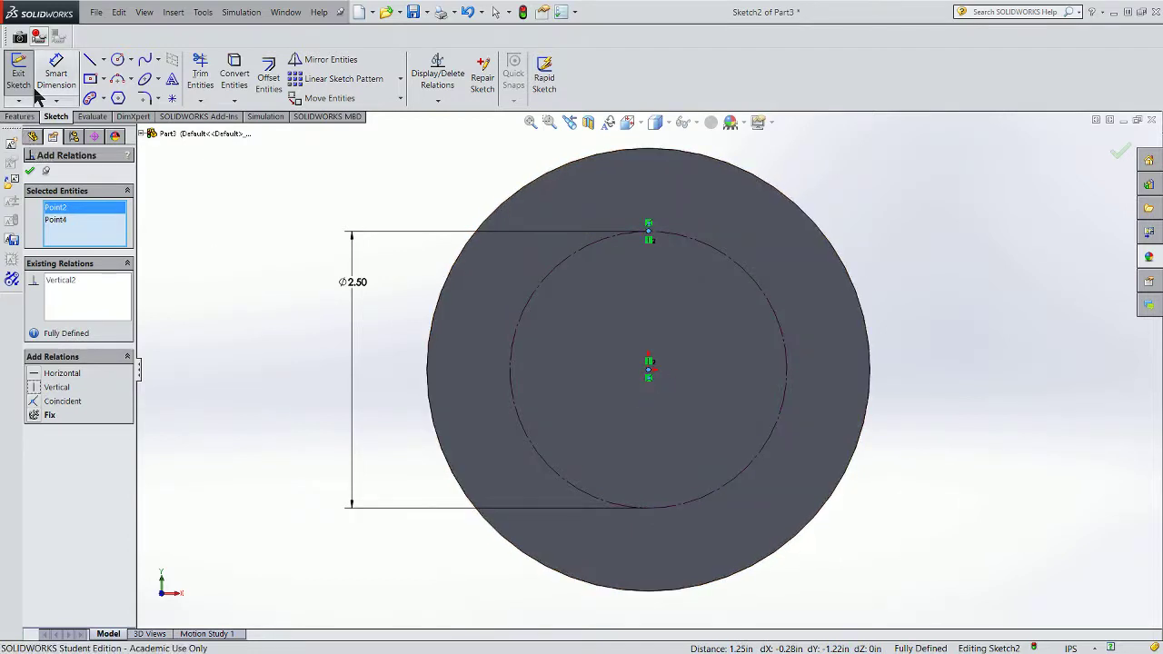
{"action": "left_click", "coordinate": [30, 172]}
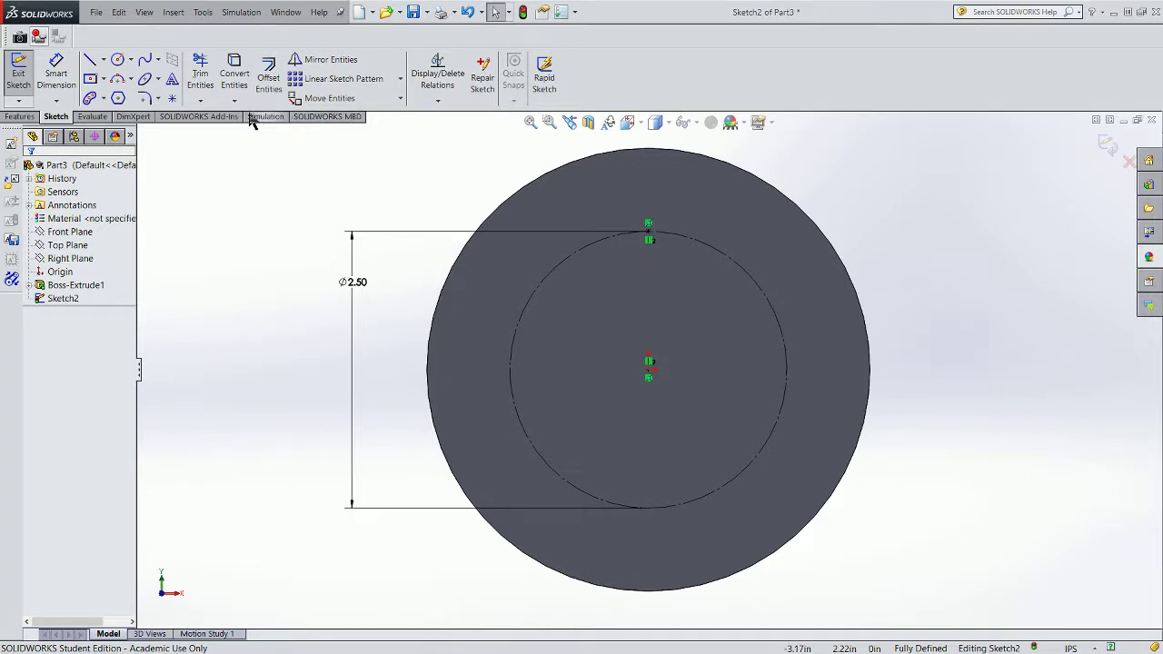
- Circular-pattern the top point into 5 equally spaced instances over 360° on the bolt circle
{"action": "left_click", "coordinate": [401, 82]}
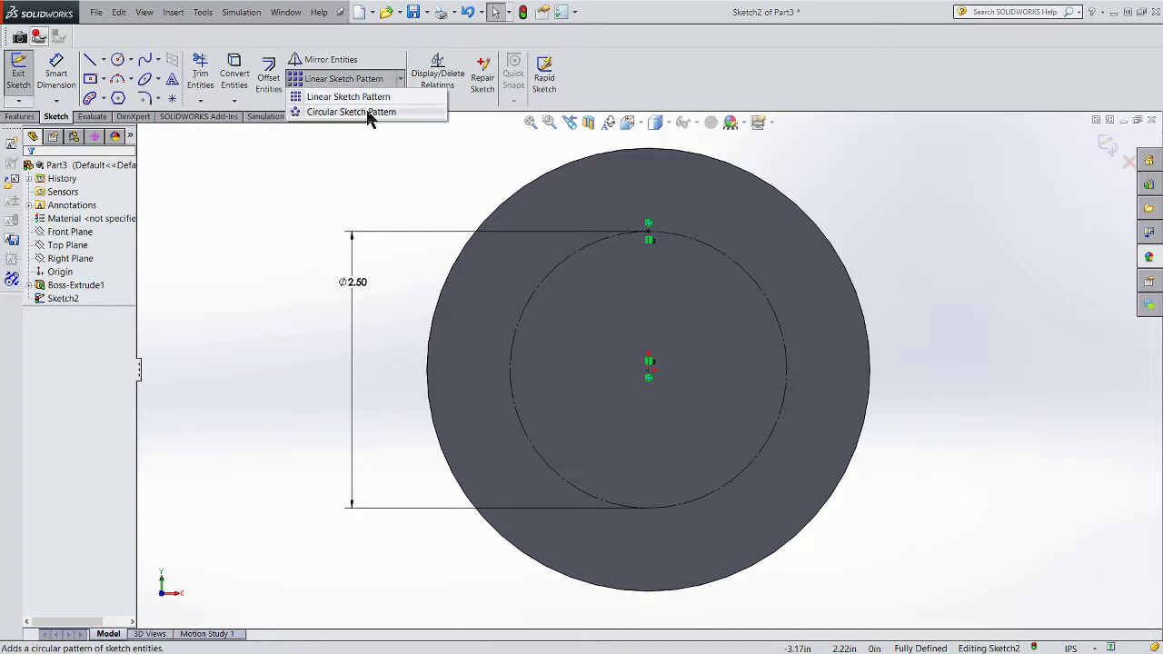
{"action": "left_click", "coordinate": [366, 110]}
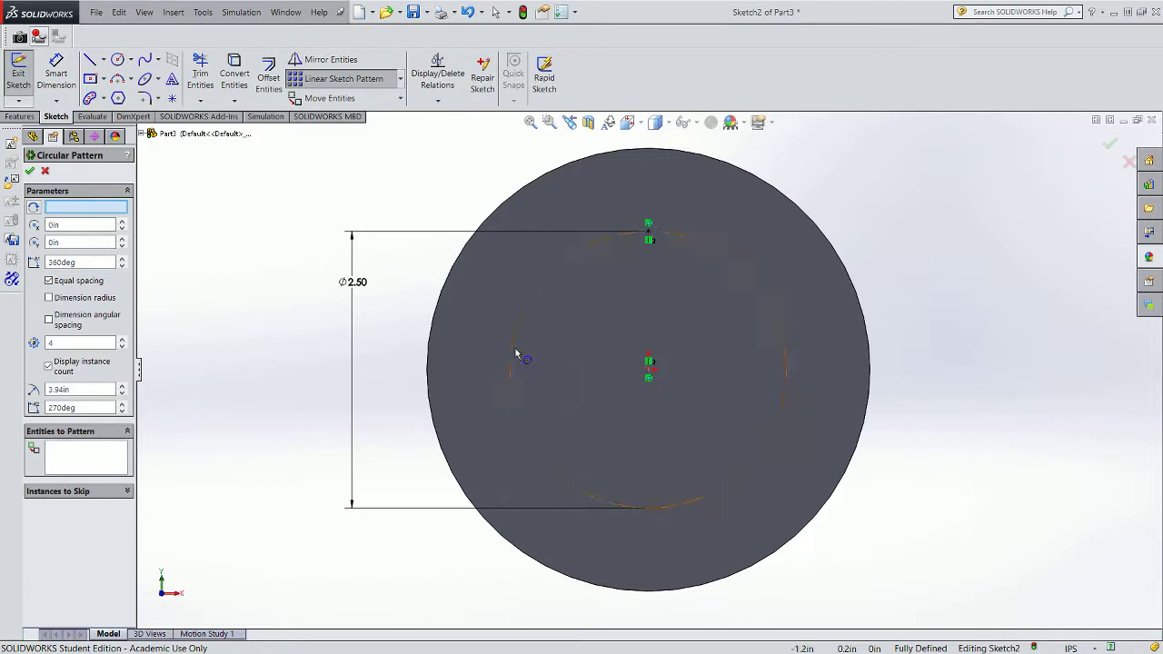
{"action": "left_click", "coordinate": [514, 352]}
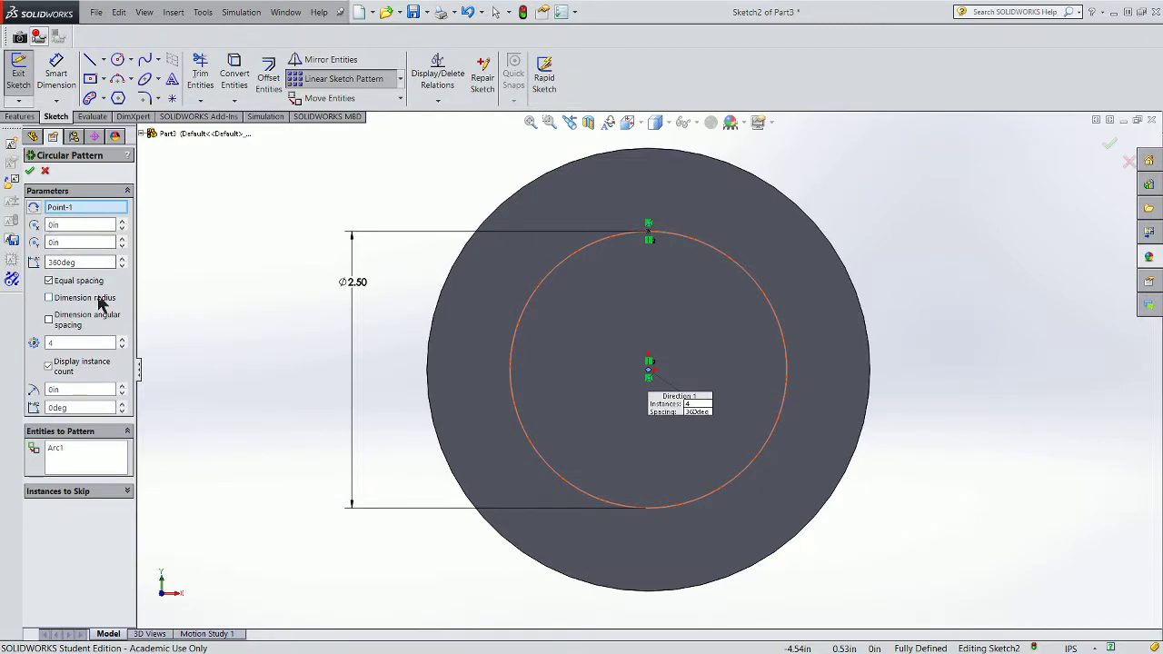
{"action": "double_click", "coordinate": [63, 342]}
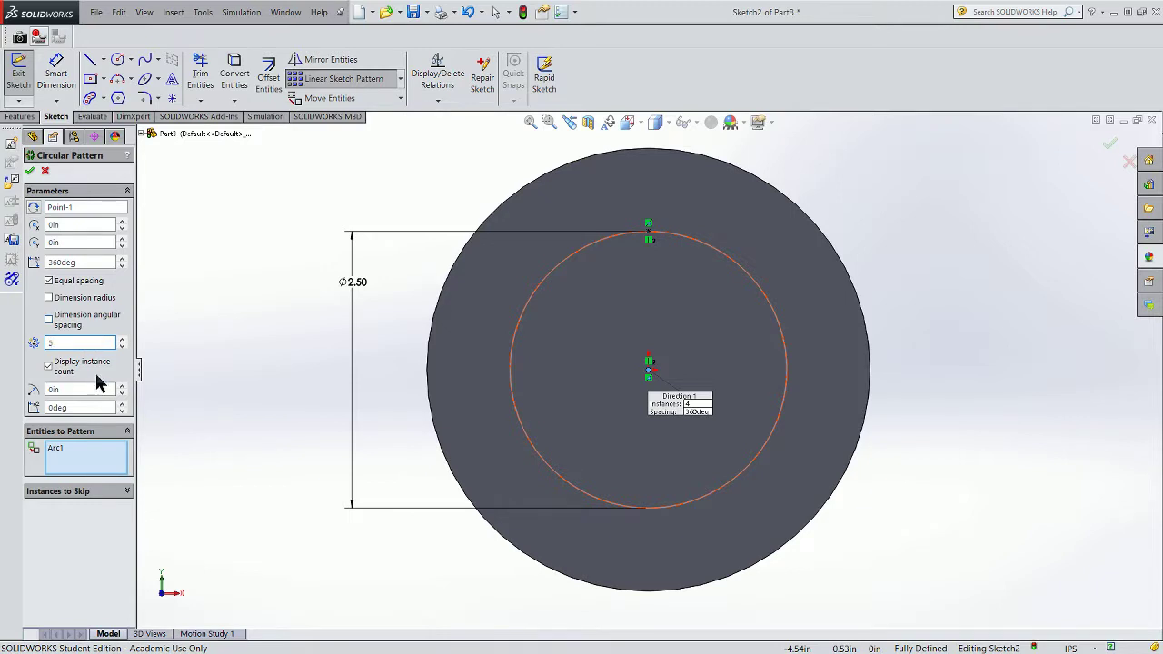
{"action": "left_click", "coordinate": [71, 455]}
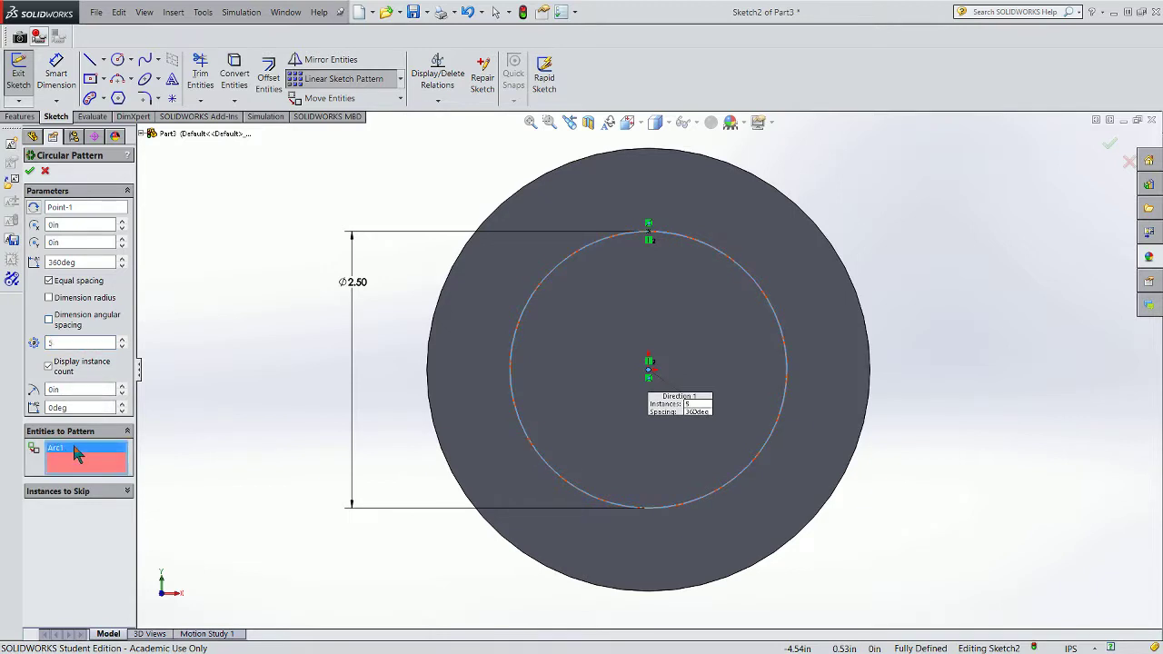
{"action": "key", "text": "Delete"}
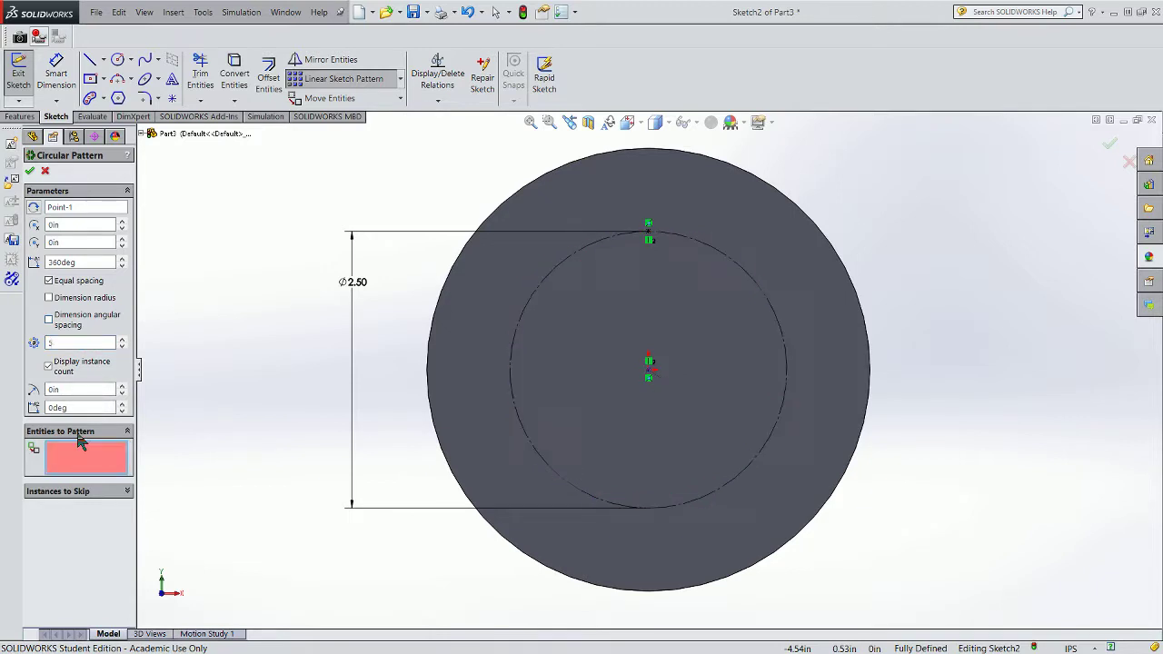
{"action": "left_click", "coordinate": [648, 235]}
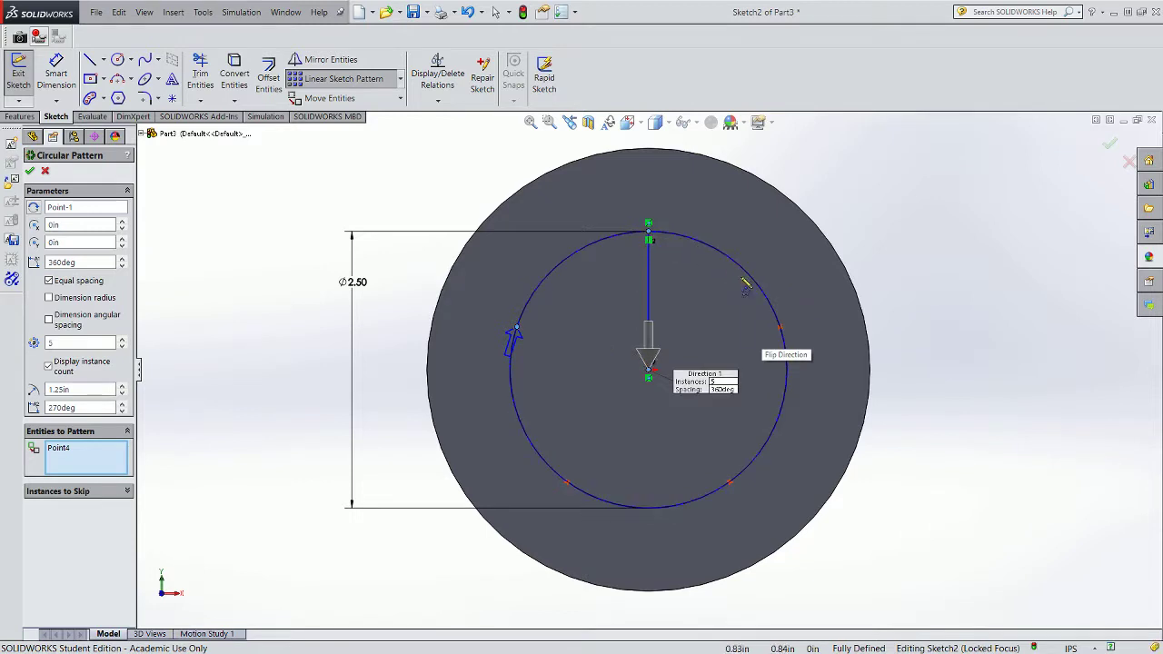
{"action": "left_click", "coordinate": [32, 208]}
{"action": "left_click", "coordinate": [32, 208]}
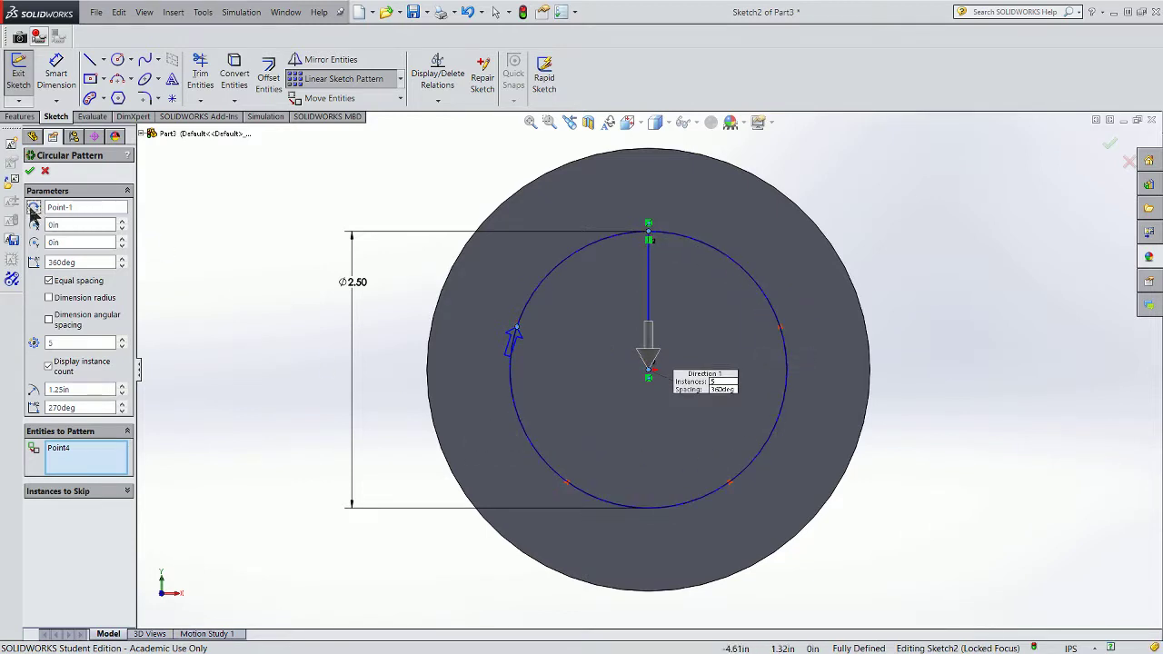
{"action": "left_click", "coordinate": [33, 209]}
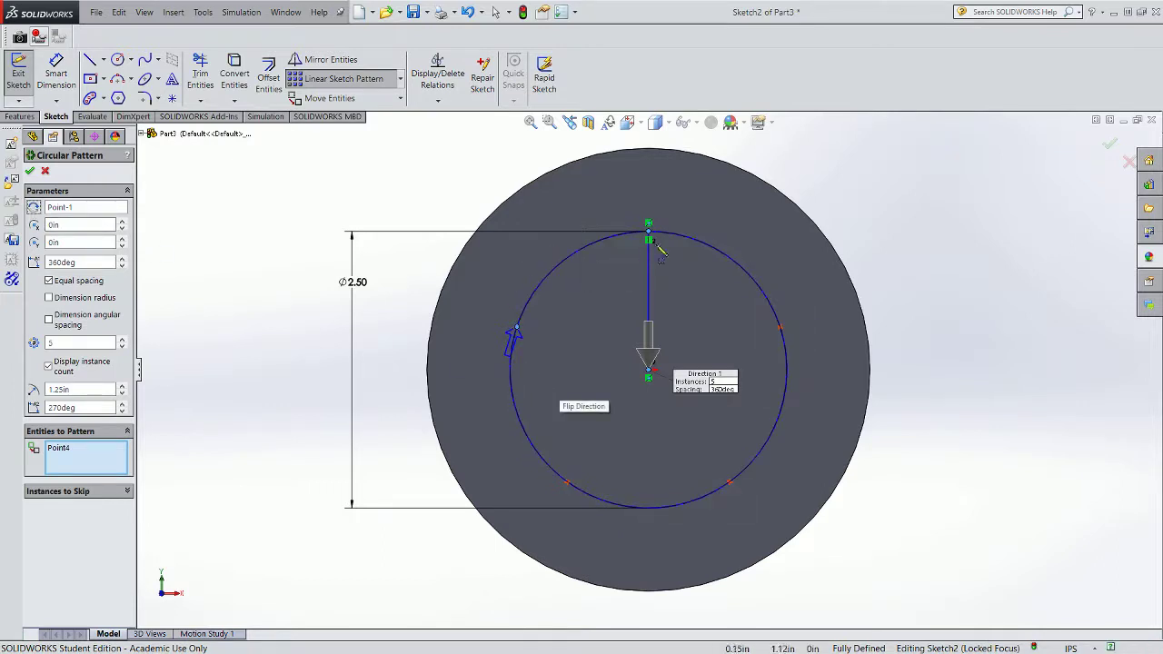
{"action": "left_click", "coordinate": [30, 171]}
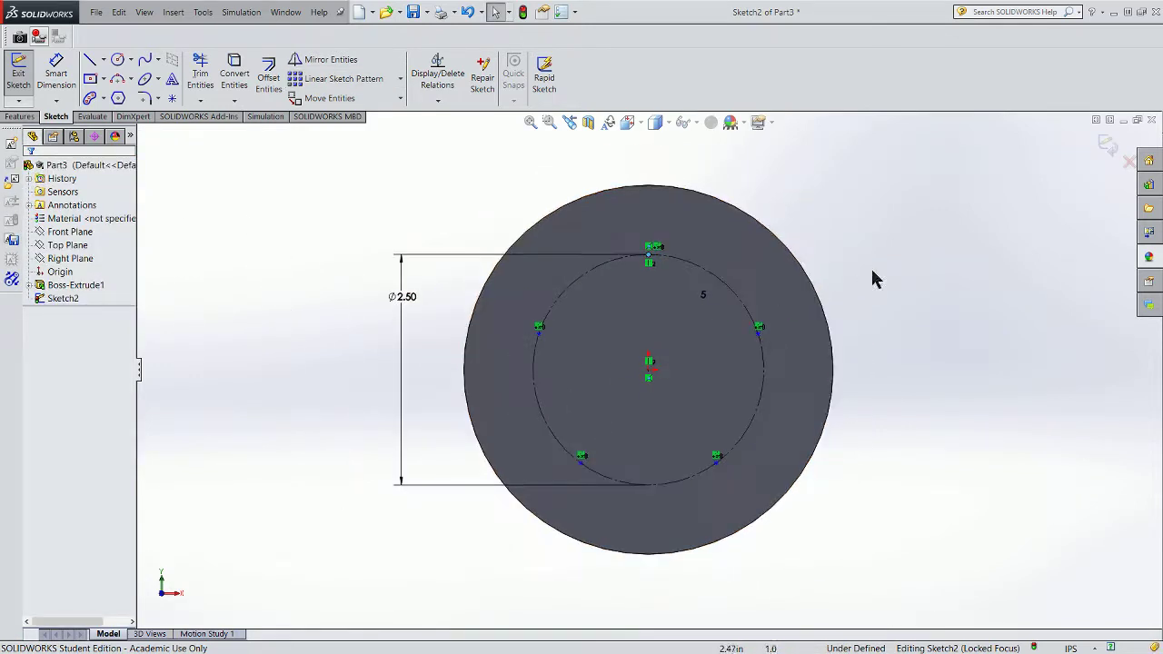
{"action": "scroll", "coordinate": [772, 320], "scroll_direction": "down", "scroll_amount": 3}
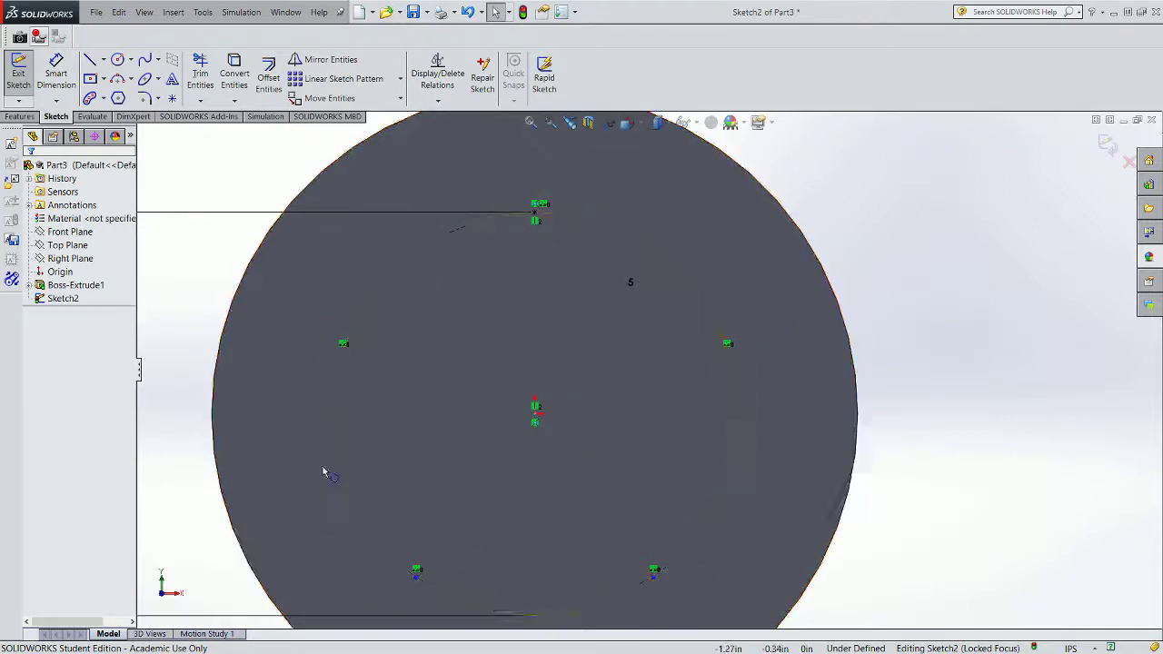
{"action": "key", "text": "z"}
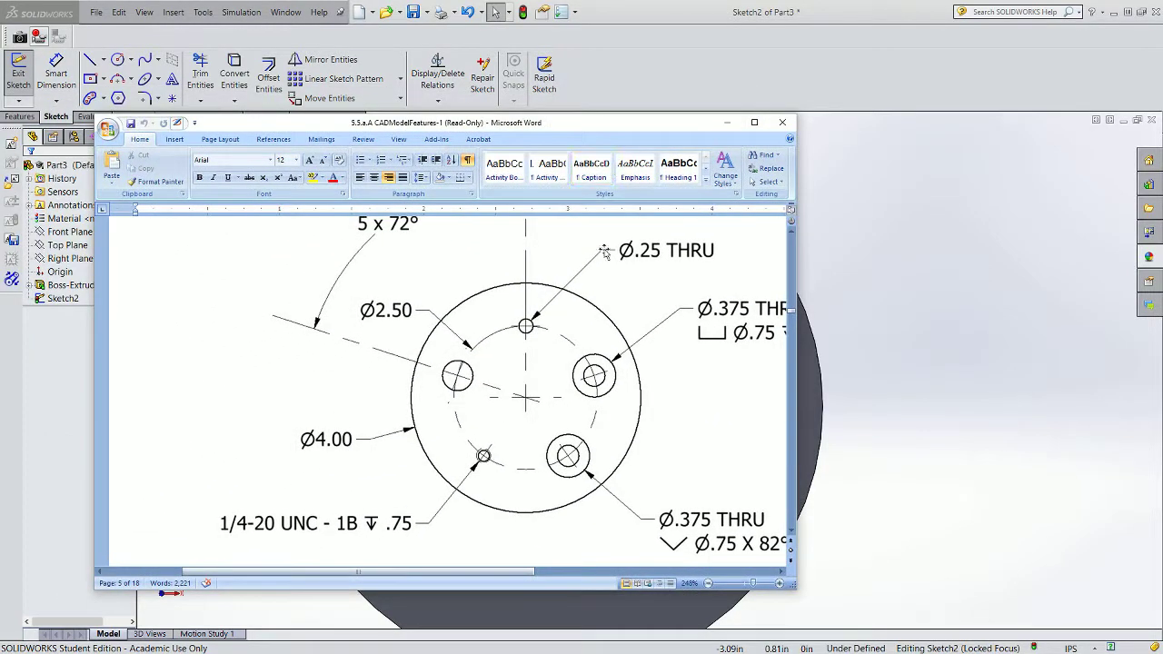
{"action": "scroll", "coordinate": [608, 254], "scroll_direction": "up", "scroll_amount": 2}
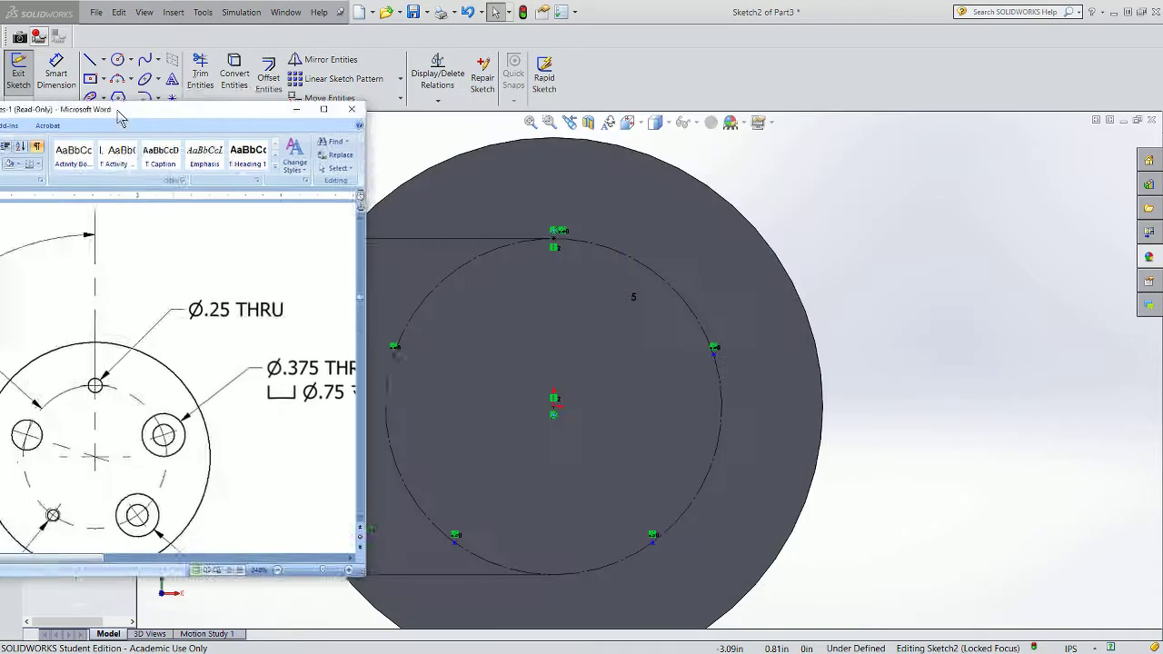
{"action": "left_click", "coordinate": [19, 73]}
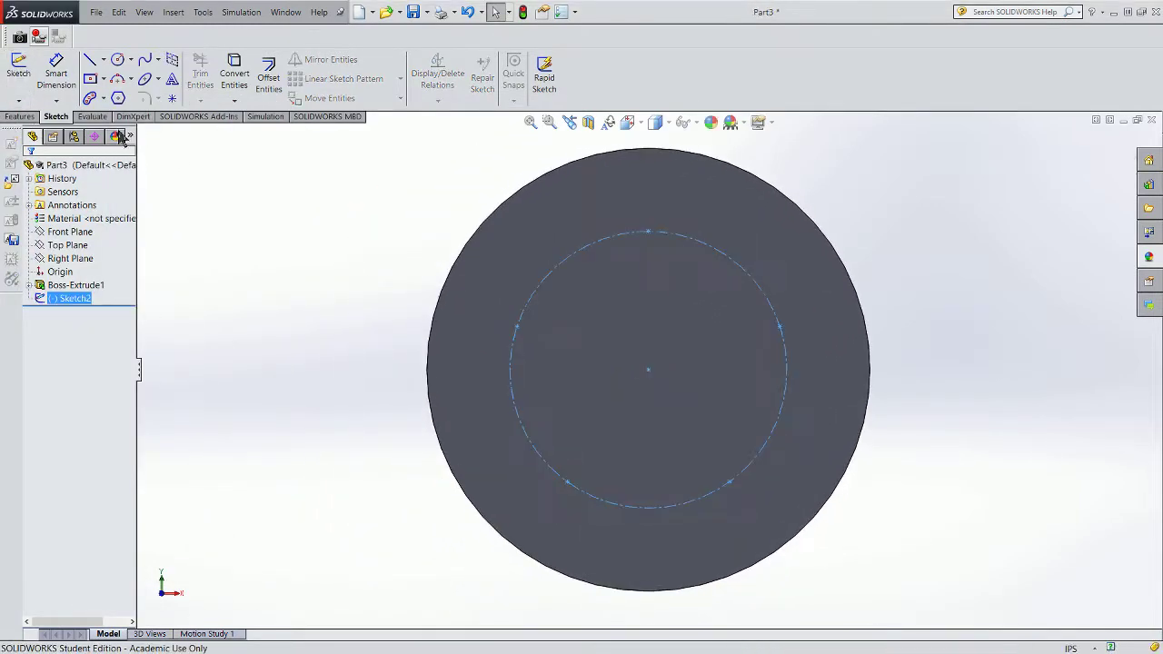
- Start a Hole Wizard hole using Fractional Drill Sizes at size 1/4
{"action": "left_click", "coordinate": [20, 116]}
{"action": "left_click", "coordinate": [247, 78]}
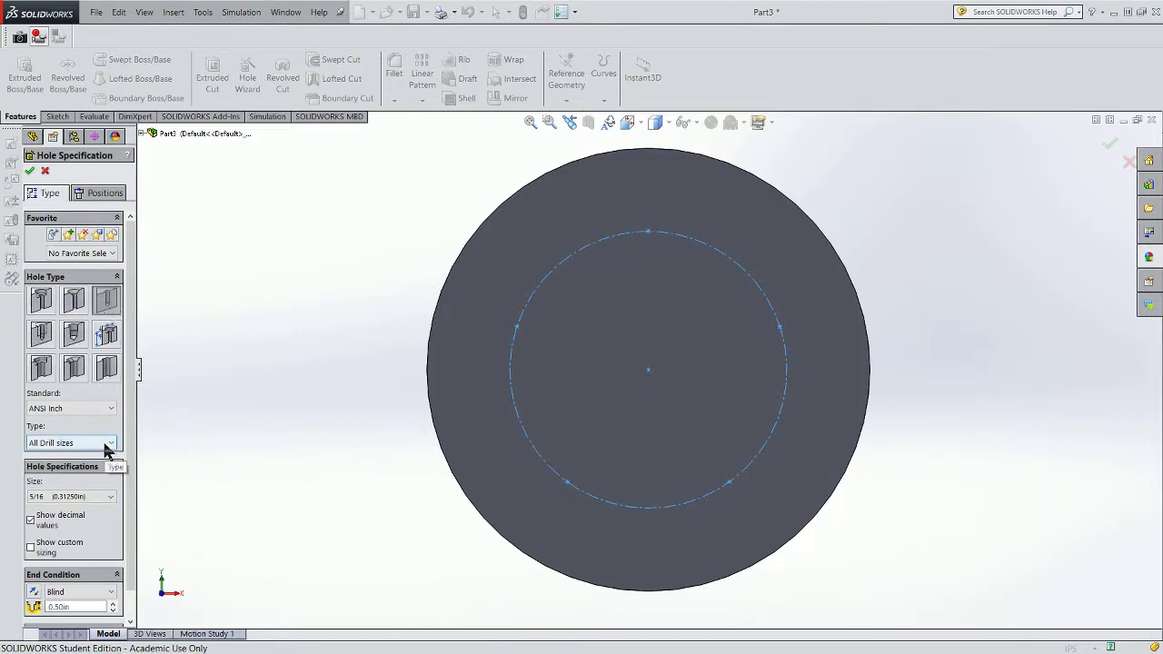
{"action": "left_click", "coordinate": [110, 497]}
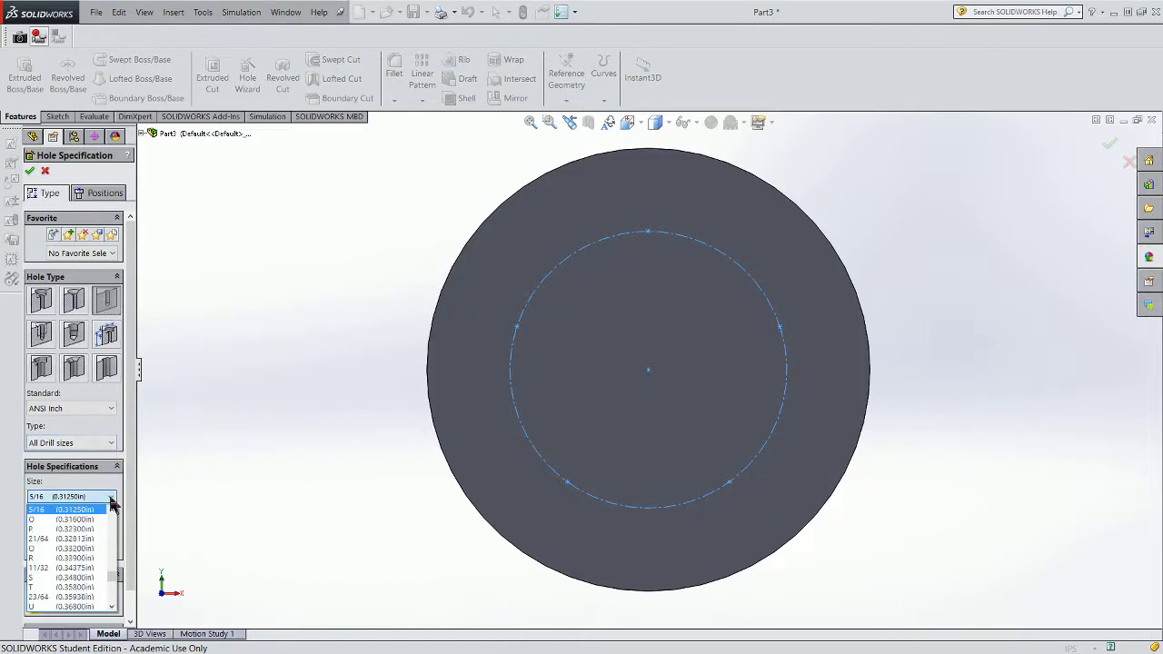
{"action": "left_click", "coordinate": [102, 445]}
{"action": "left_click", "coordinate": [103, 443]}
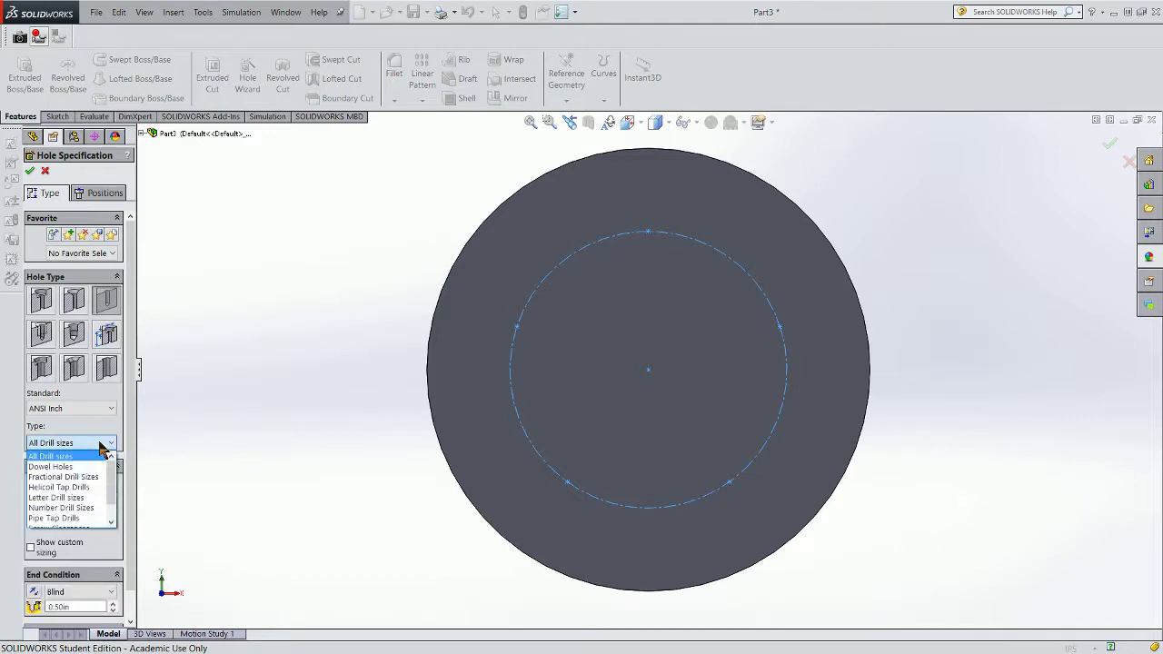
{"action": "mouse_move", "coordinate": [114, 491]}
{"action": "left_mouse_down"}
{"action": "mouse_move", "coordinate": [115, 502]}
{"action": "mouse_move", "coordinate": [116, 491]}
{"action": "left_mouse_up"}
{"action": "left_click", "coordinate": [86, 477]}
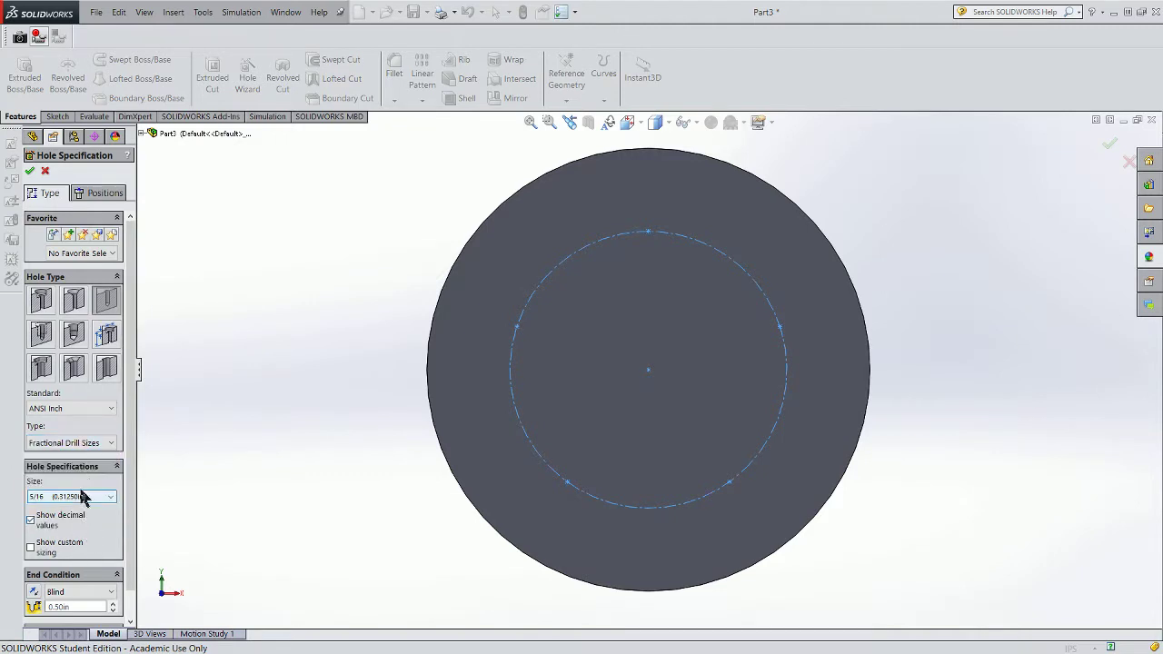
{"action": "left_click", "coordinate": [87, 499]}
{"action": "left_click", "coordinate": [87, 499]}
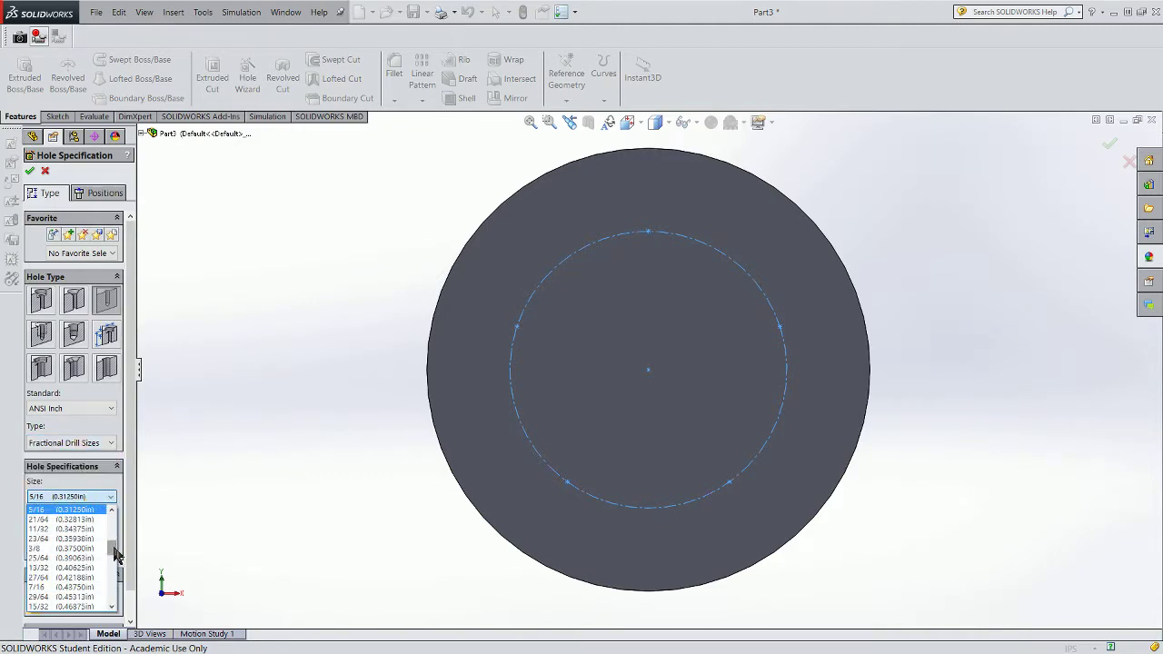
{"action": "scroll", "coordinate": [111, 543], "scroll_direction": "up", "scroll_amount": 2}
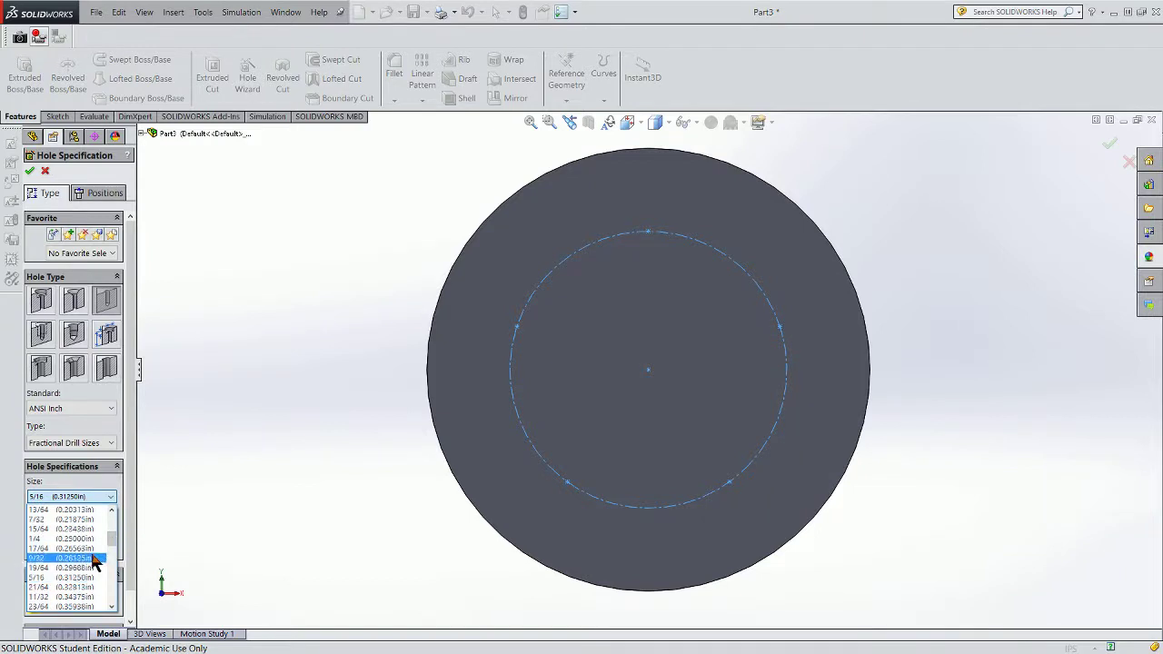
{"action": "left_click", "coordinate": [87, 538]}
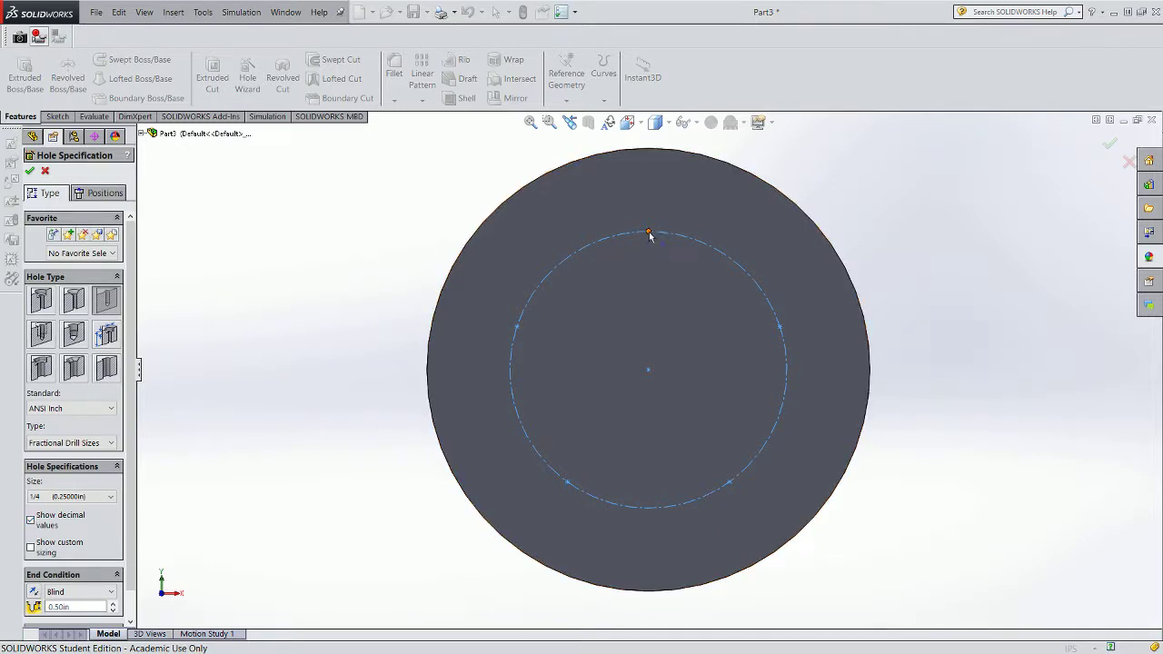
- Set the hole's end condition to Through All
{"action": "scroll", "coordinate": [132, 320], "scroll_direction": "down", "scroll_amount": 2}
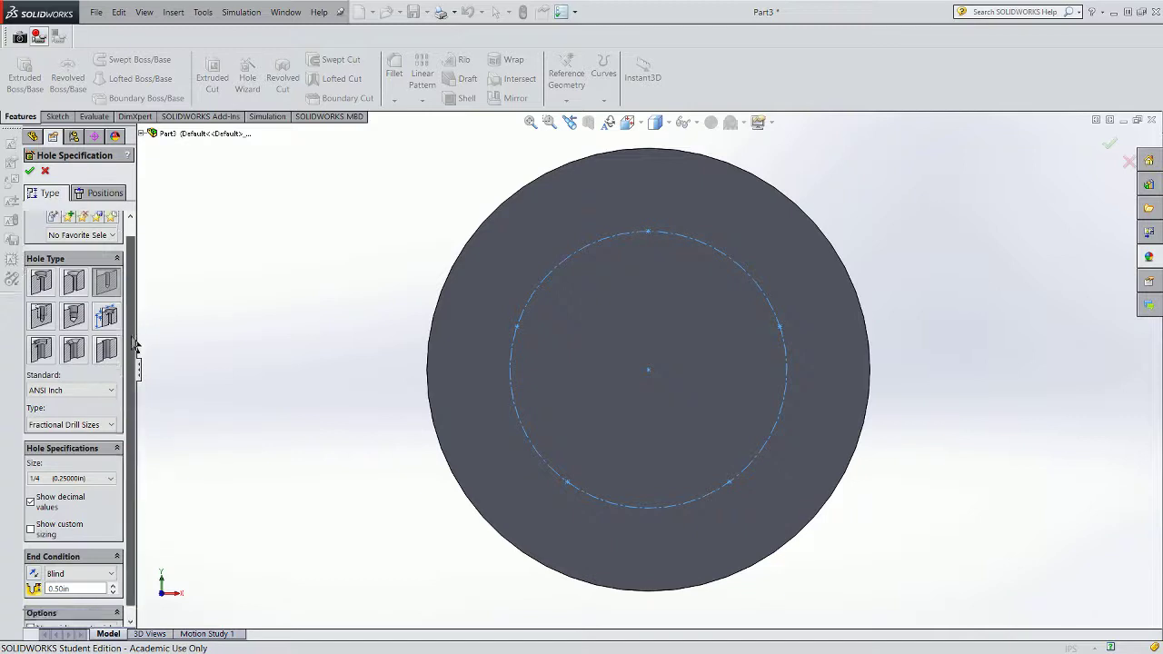
{"action": "left_click", "coordinate": [109, 563]}
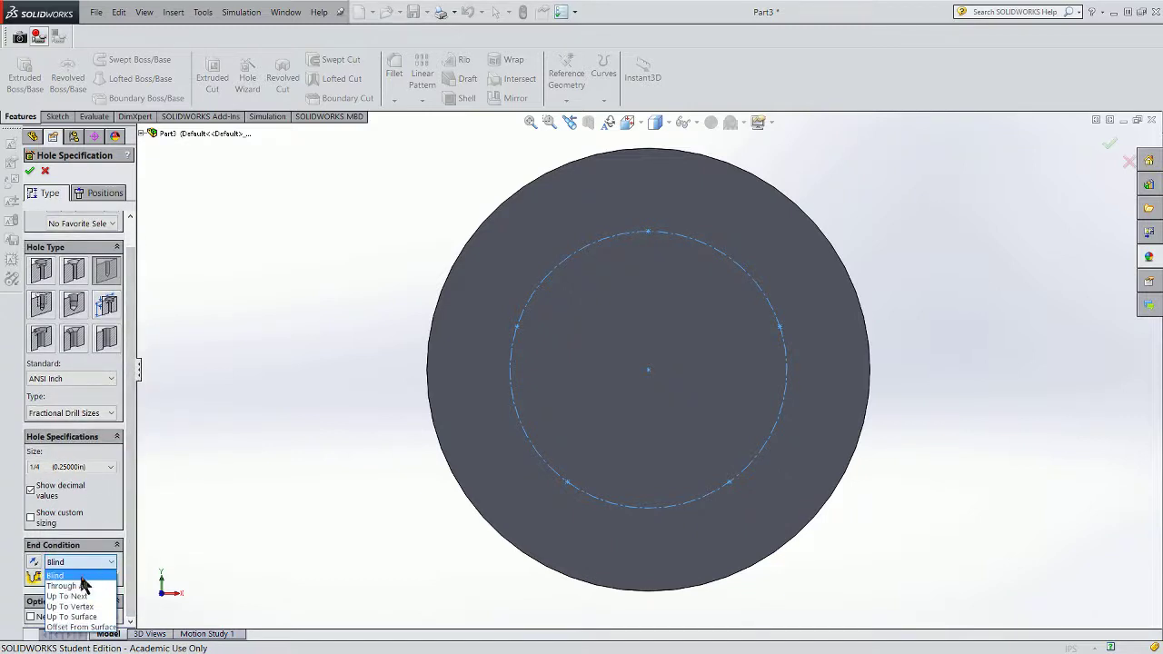
{"action": "left_click", "coordinate": [84, 582]}
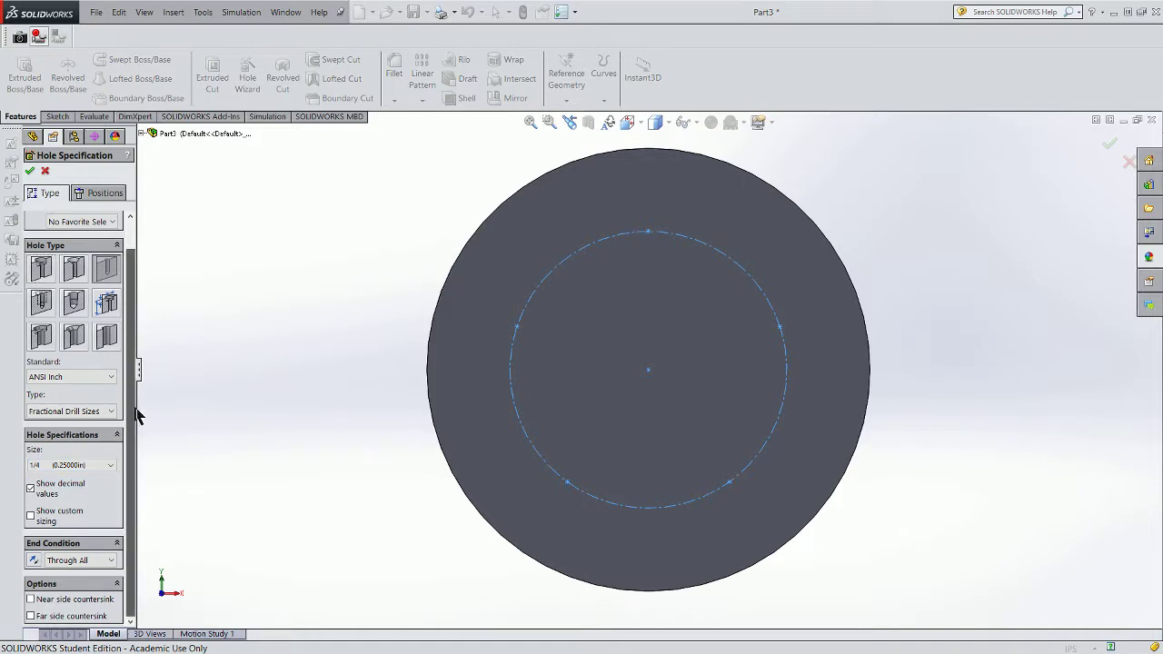
{"action": "scroll", "coordinate": [136, 363], "scroll_direction": "up", "scroll_amount": 1}
{"action": "scroll", "coordinate": [127, 345], "scroll_direction": "down", "scroll_amount": 1}
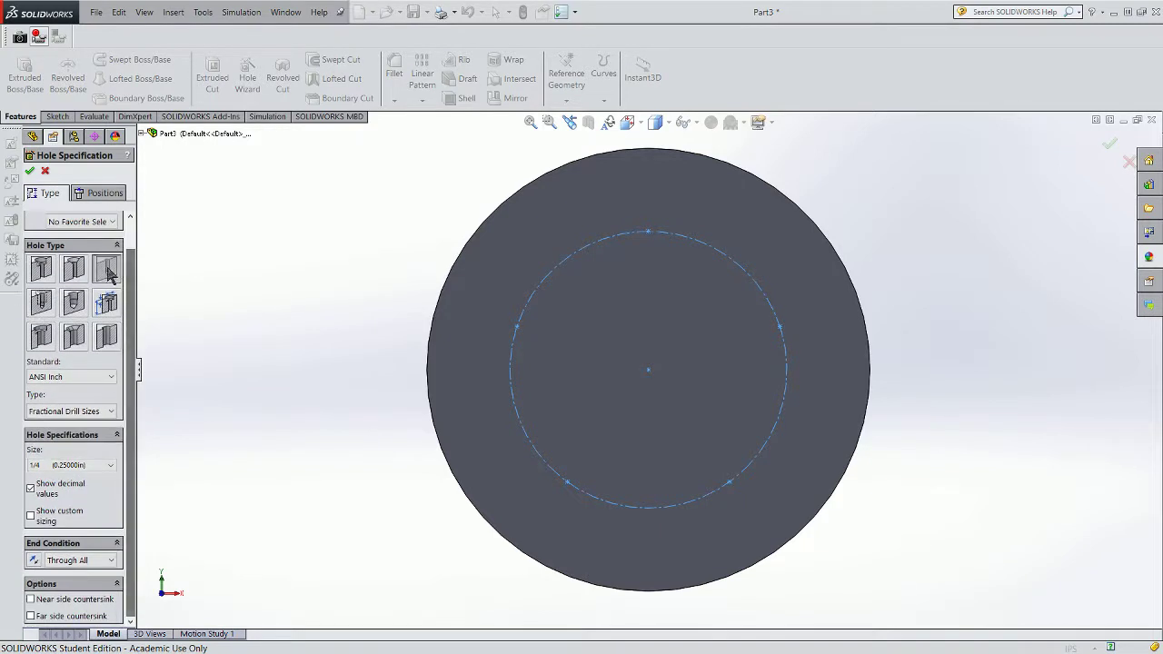
- Position the hole at the bolt circle's top point with a 3D sketch and confirm it
{"action": "left_click", "coordinate": [100, 194]}
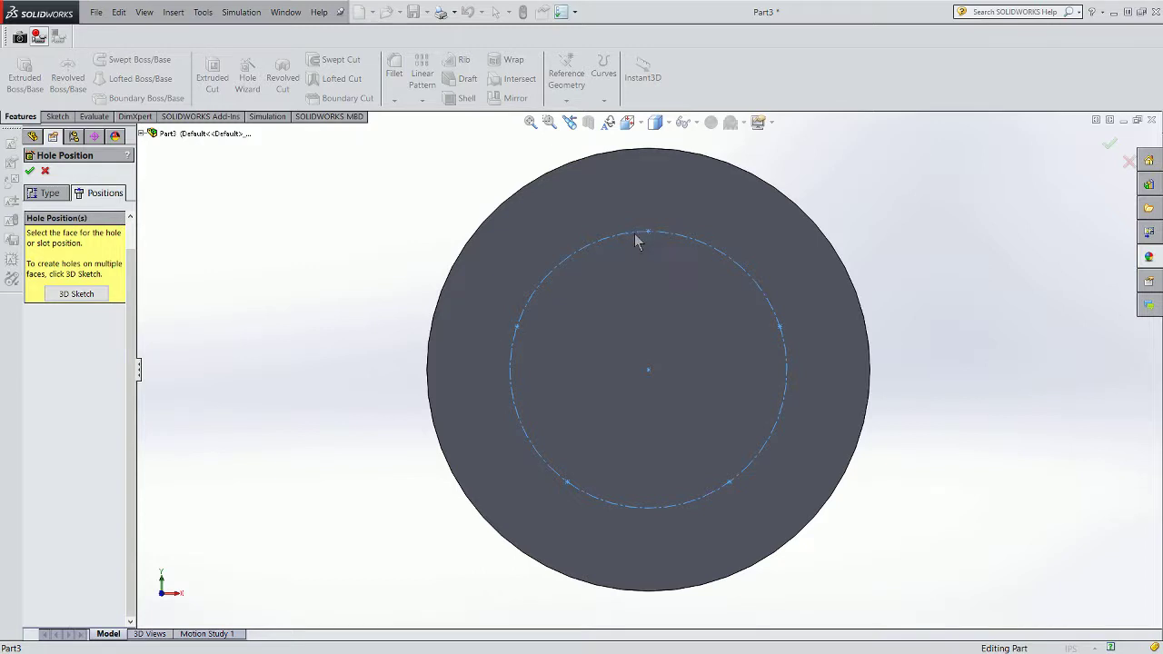
{"action": "left_click", "coordinate": [48, 195]}
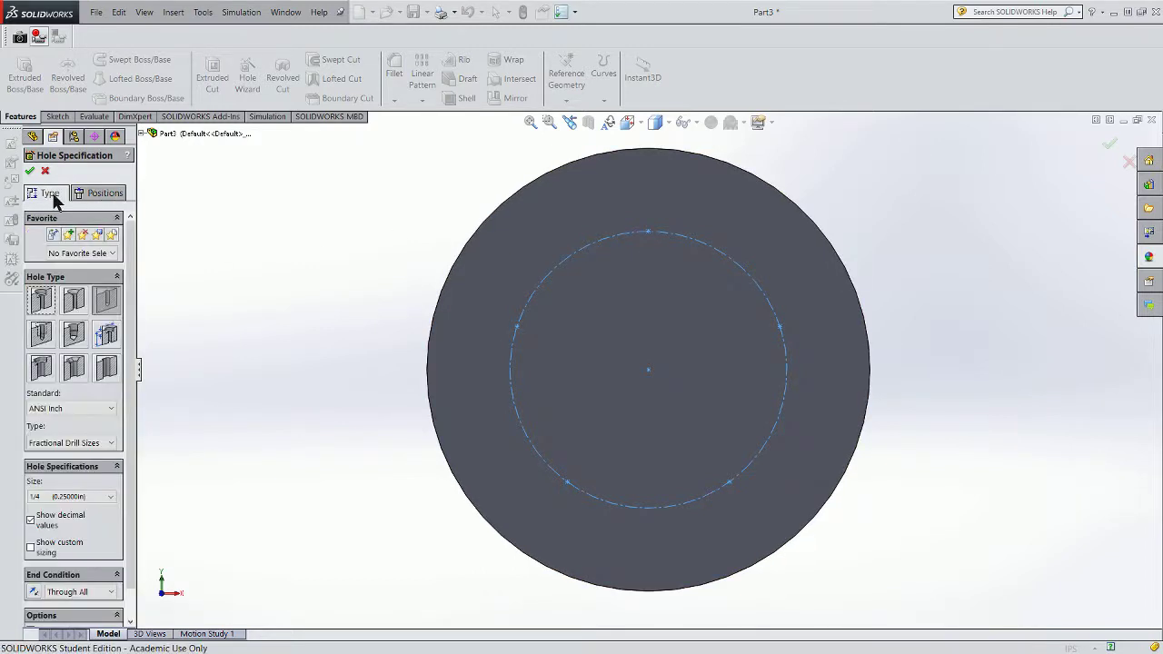
{"action": "right_click", "coordinate": [648, 235]}
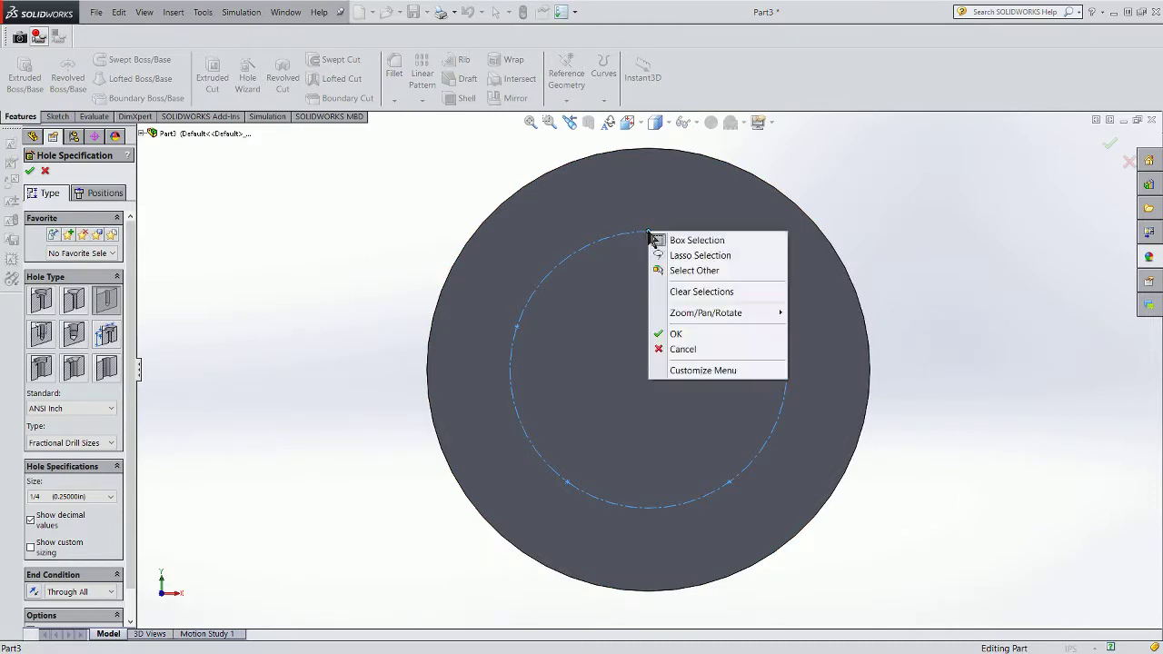
{"action": "left_click", "coordinate": [642, 235]}
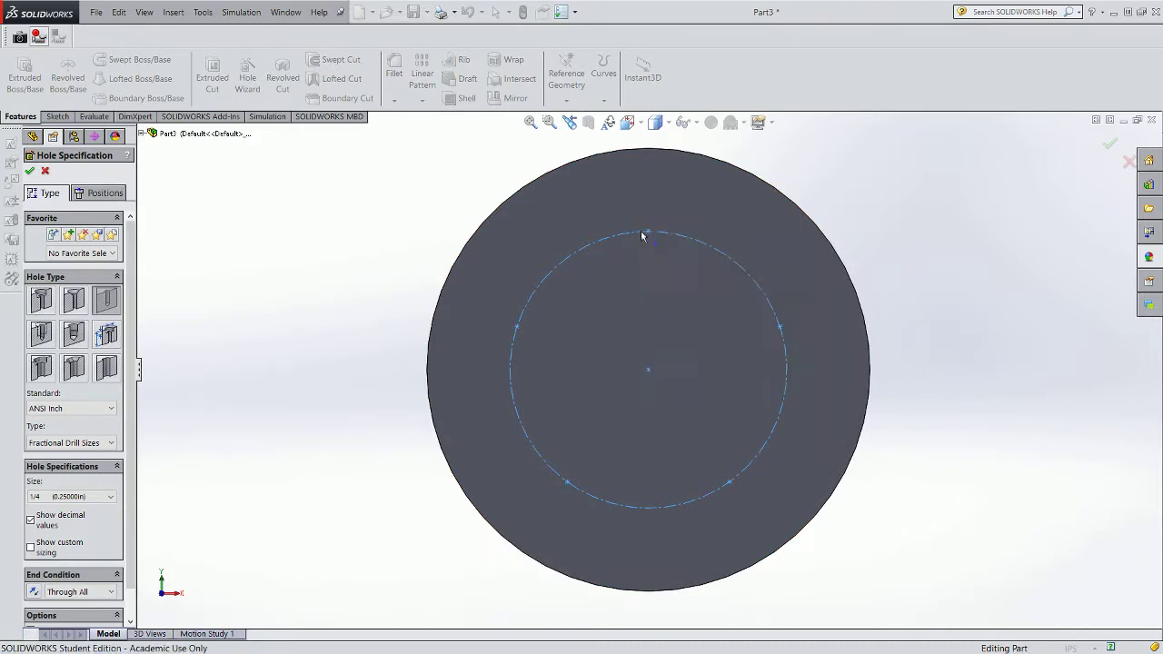
{"action": "left_click", "coordinate": [100, 192]}
{"action": "left_click", "coordinate": [79, 296]}
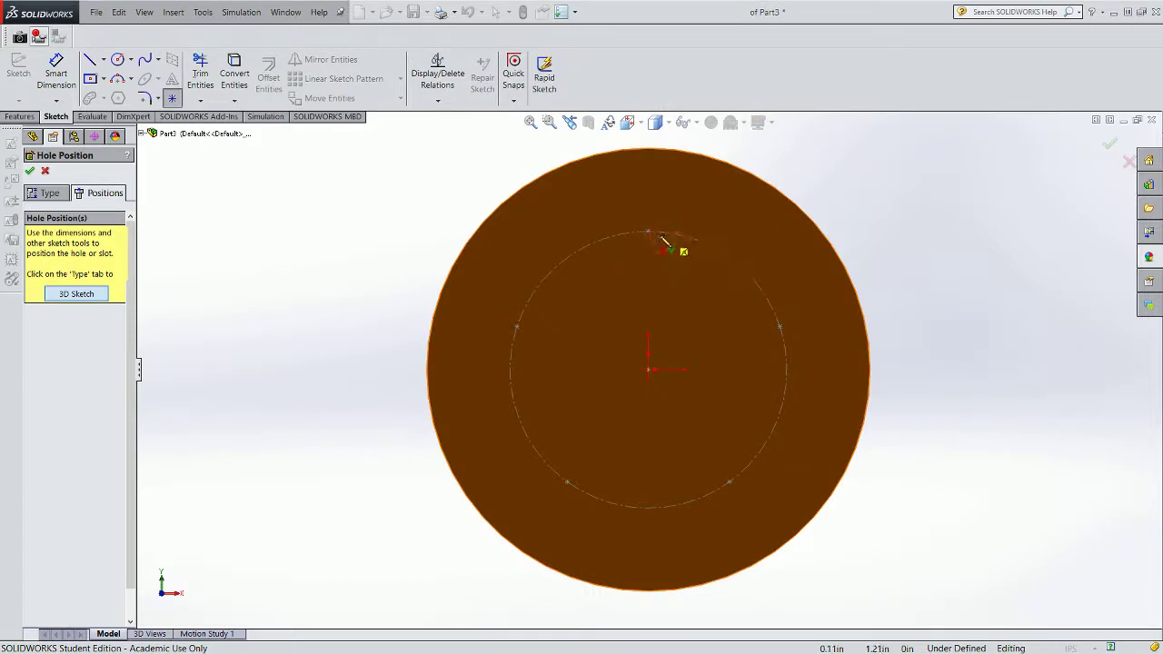
{"action": "left_click", "coordinate": [648, 232]}
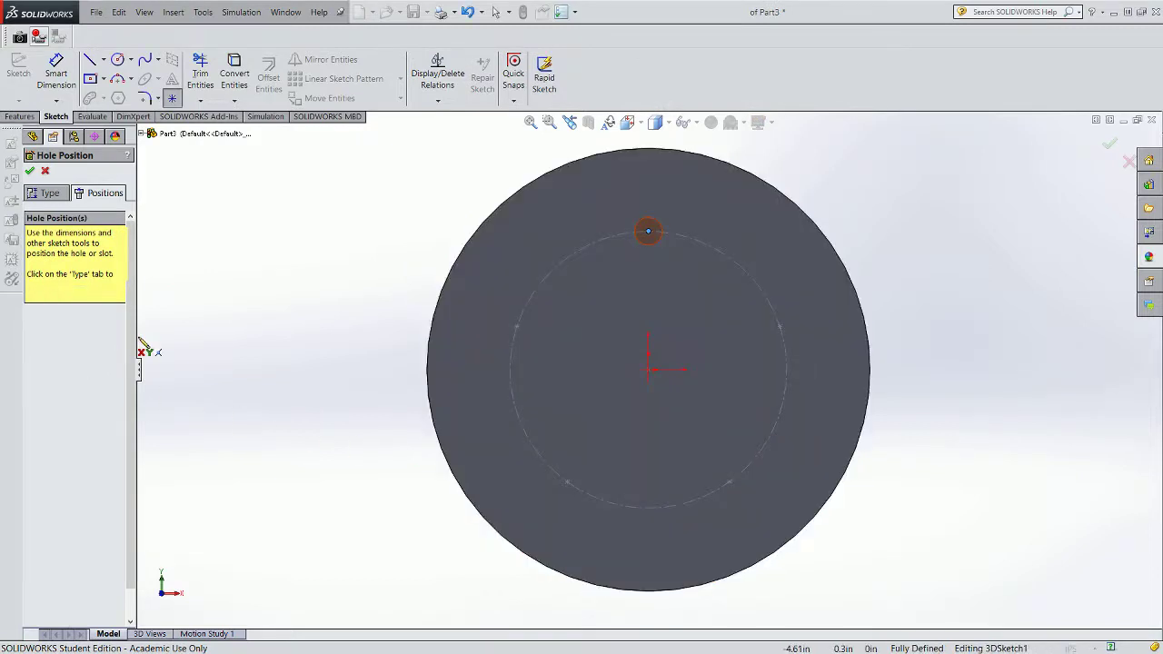
{"action": "left_click", "coordinate": [30, 172]}
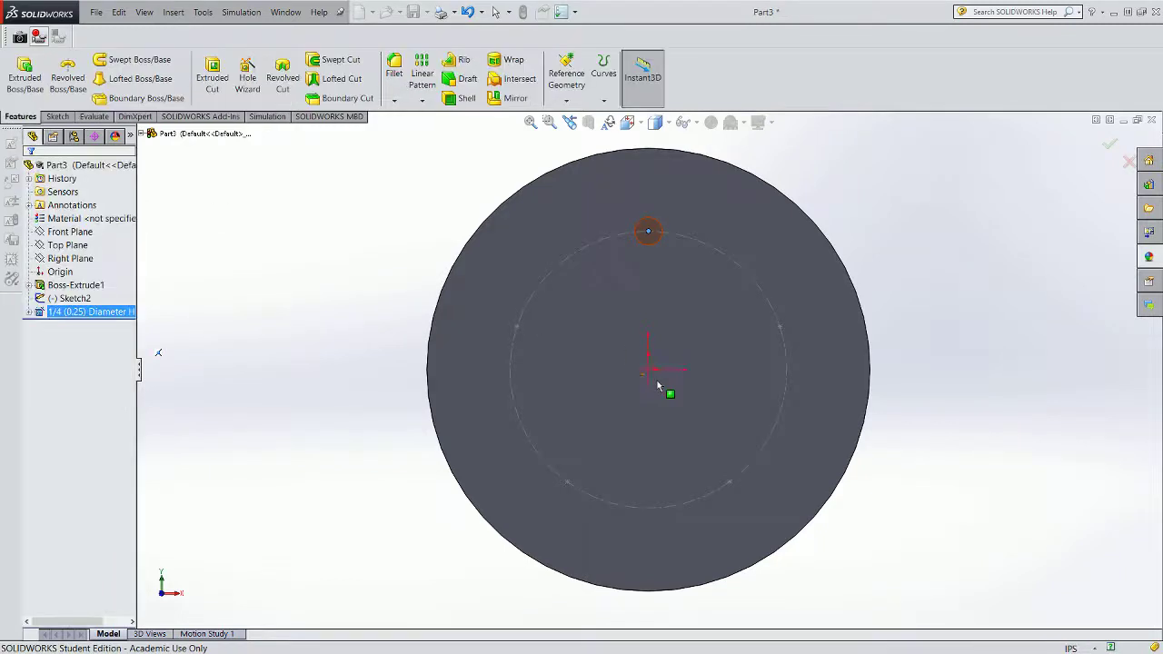
- Inspect the 1/4 hole, then undo the Hole Wizard feature
{"action": "middle_click_drag", "start_coordinate": [891, 363], "coordinate": [760, 368]}
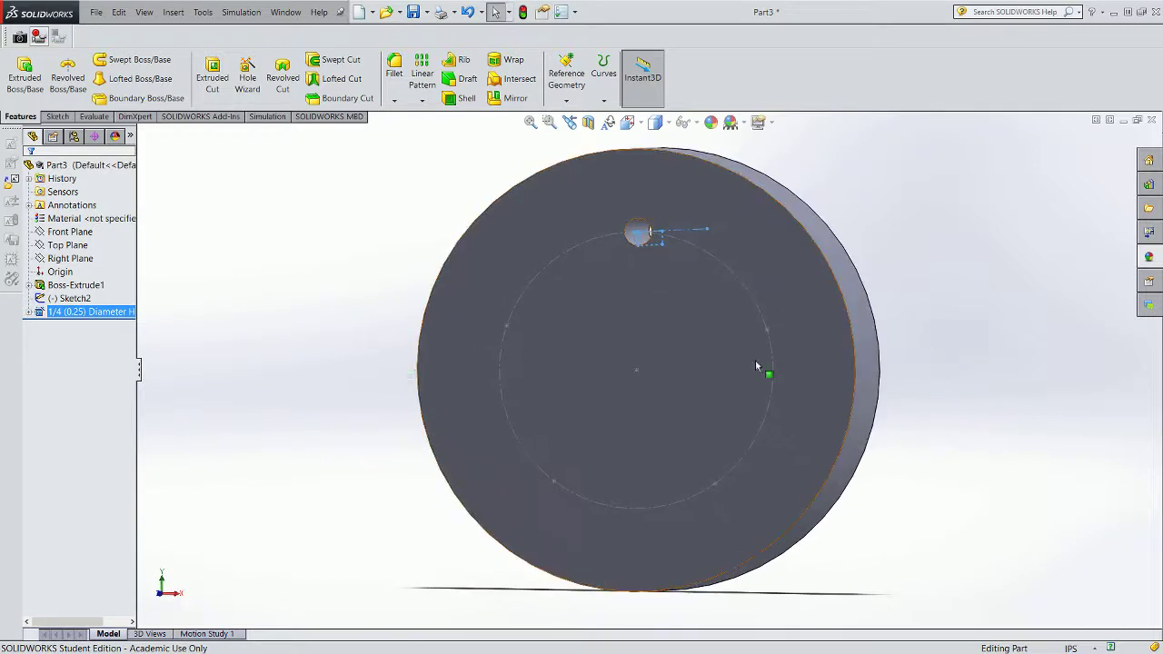
{"action": "left_click", "coordinate": [28, 312]}
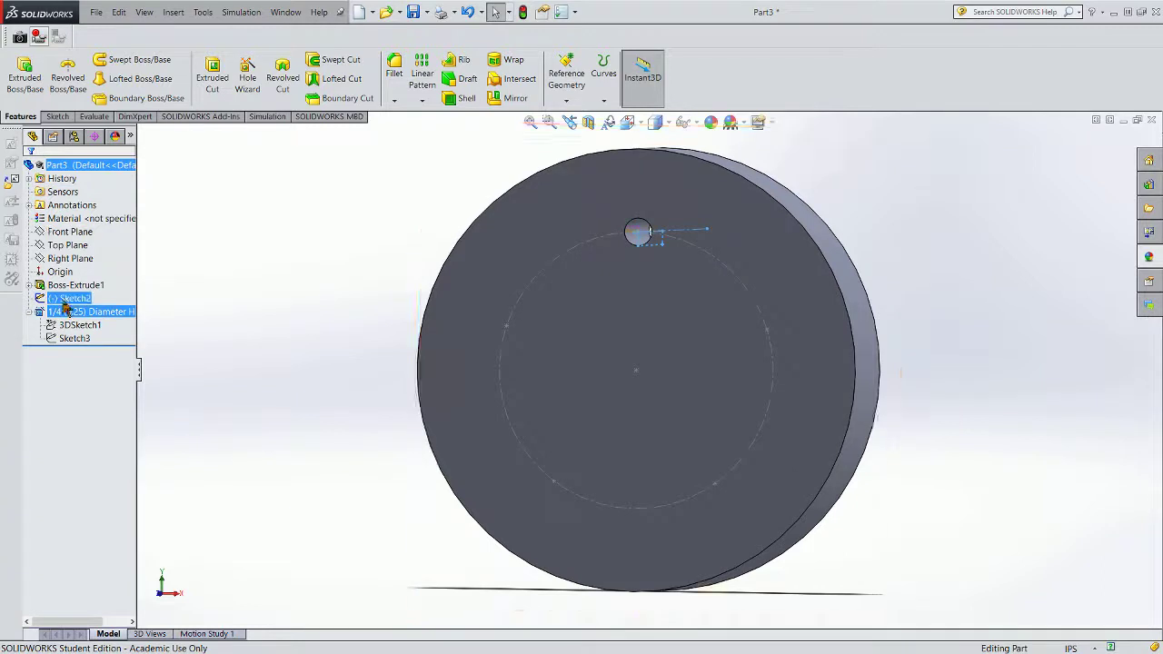
{"action": "left_click", "coordinate": [118, 12]}
{"action": "left_click", "coordinate": [124, 29]}
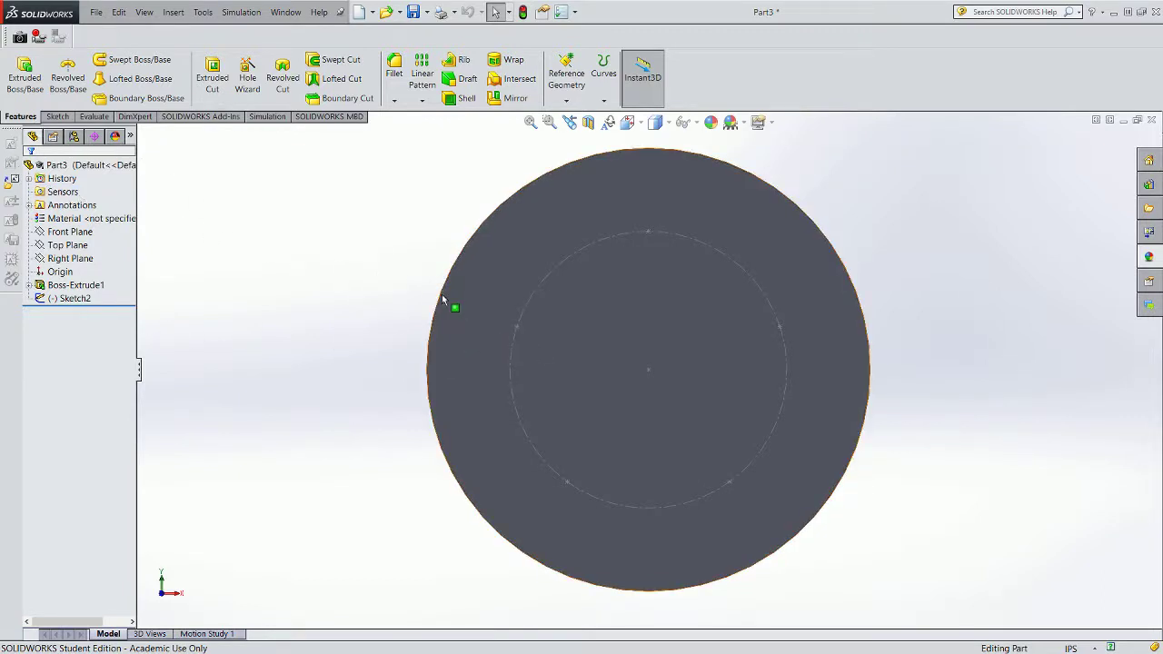
- Select the bolt-circle sketch and then the disc body
{"action": "left_click", "coordinate": [78, 299]}
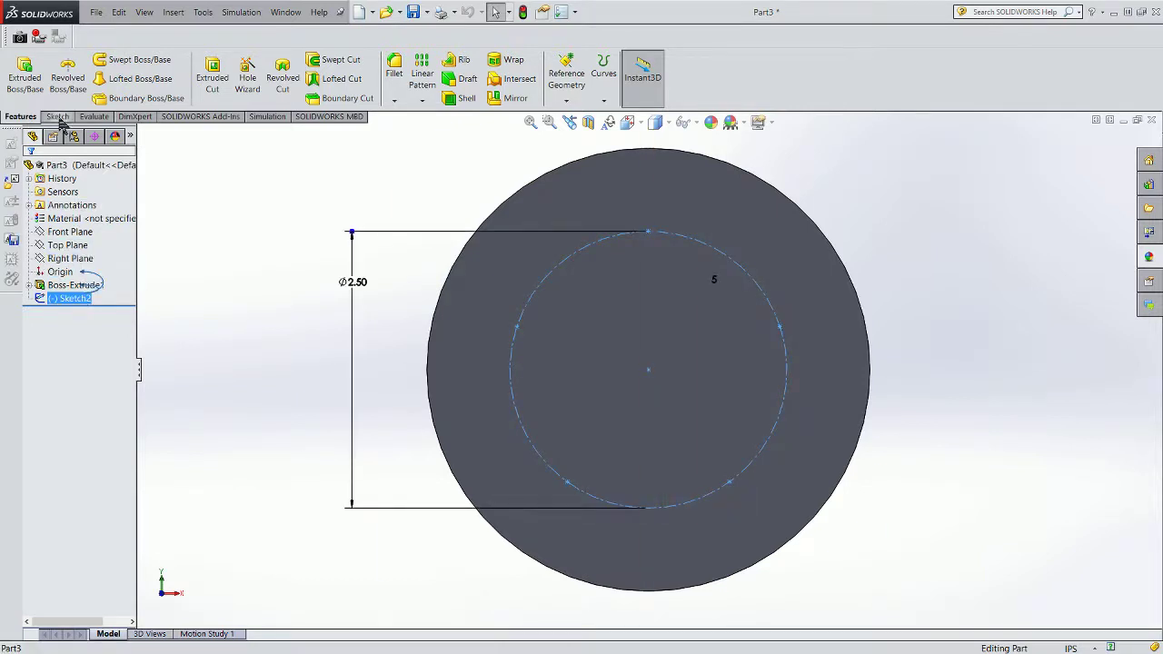
{"action": "left_click", "coordinate": [58, 116]}
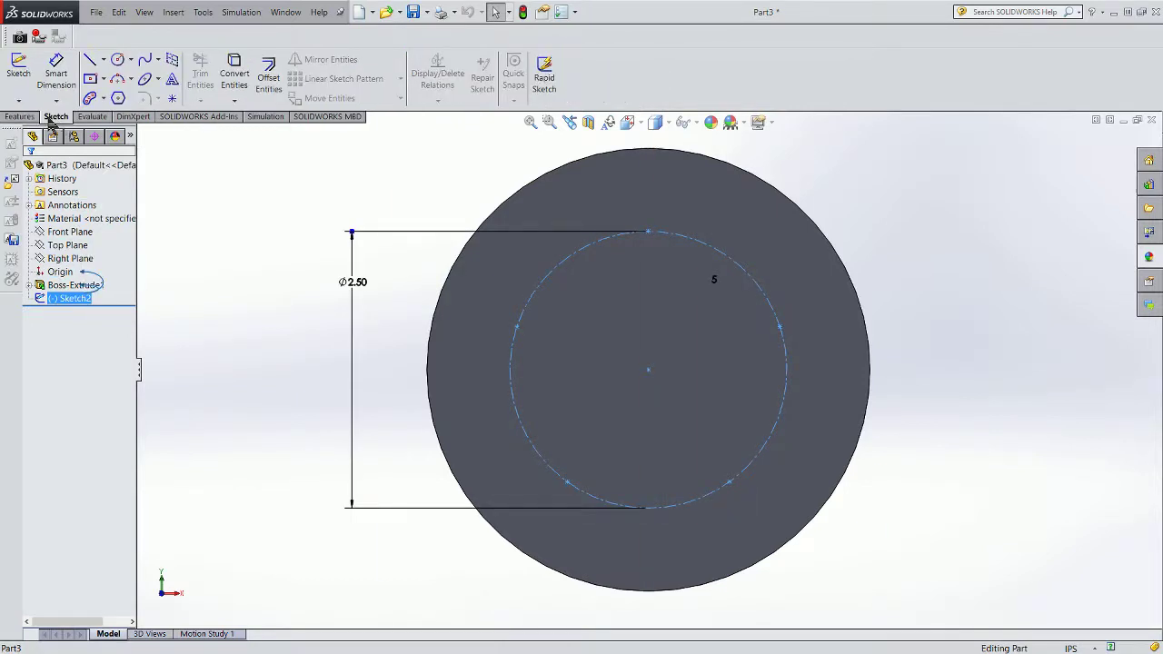
{"action": "right_click", "coordinate": [468, 383]}
{"action": "left_click", "coordinate": [117, 327]}
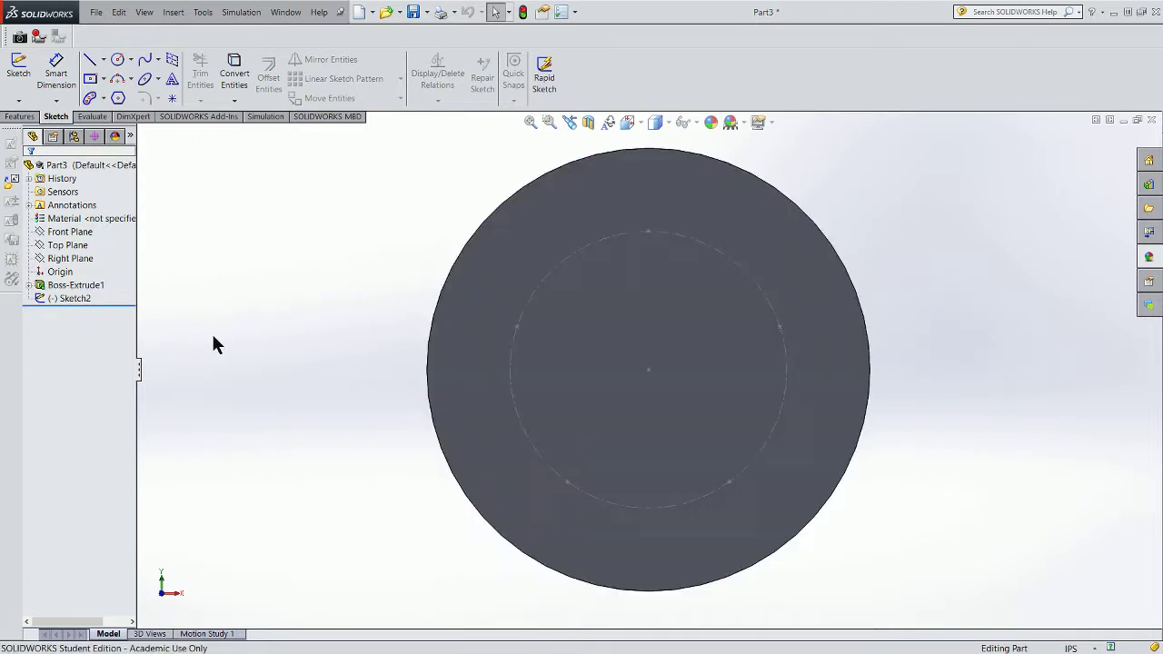
{"action": "left_click", "coordinate": [466, 404]}
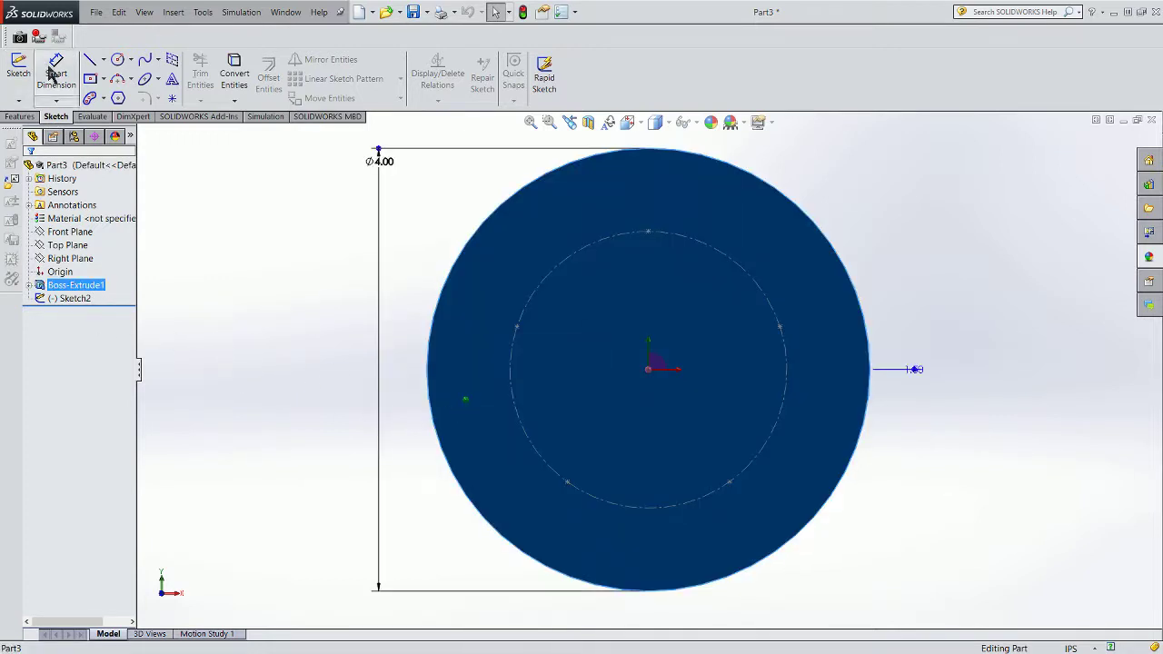
{"action": "left_click", "coordinate": [19, 116]}
- Try a new Hole Wizard hole with points on the face, then cancel it
{"action": "left_click", "coordinate": [248, 80]}
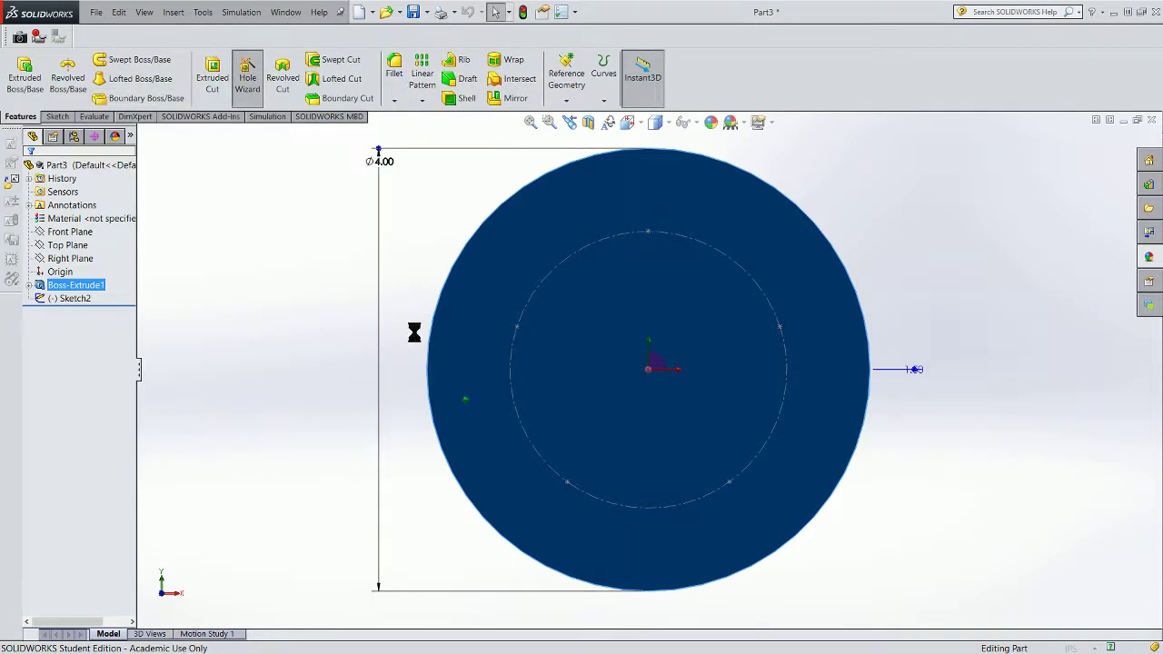
{"action": "left_click", "coordinate": [99, 200]}
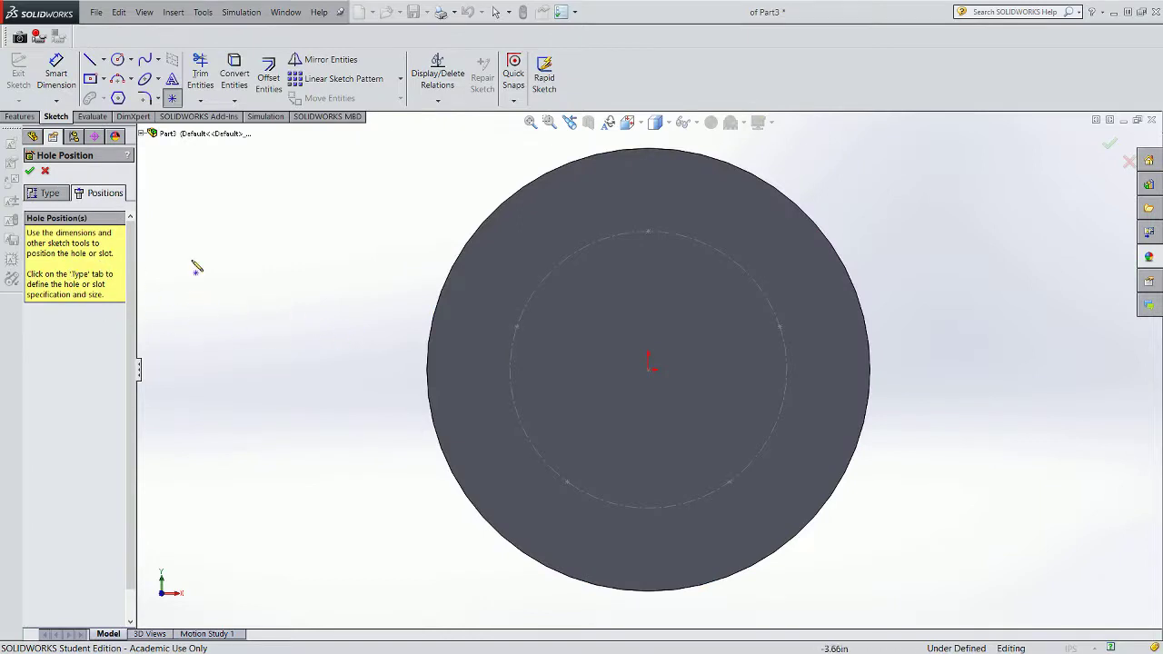
{"action": "left_click", "coordinate": [452, 281]}
{"action": "left_click", "coordinate": [517, 328]}
{"action": "left_click", "coordinate": [649, 231]}
{"action": "left_click", "coordinate": [44, 194]}
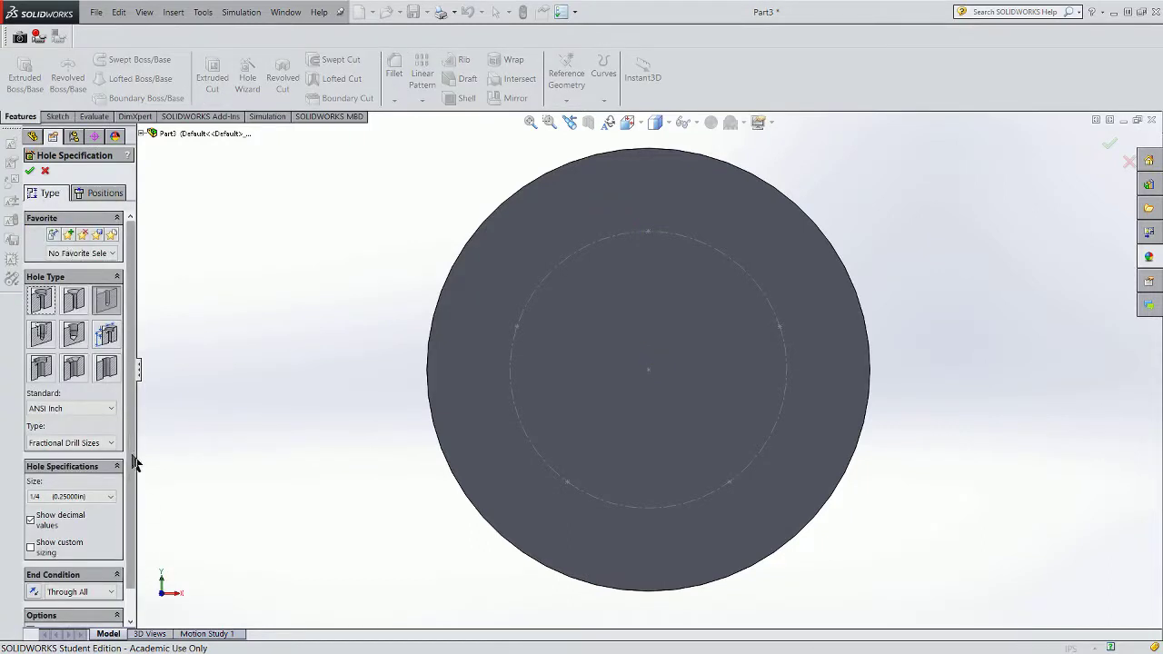
{"action": "scroll", "coordinate": [135, 465], "scroll_direction": "down", "scroll_amount": 1}
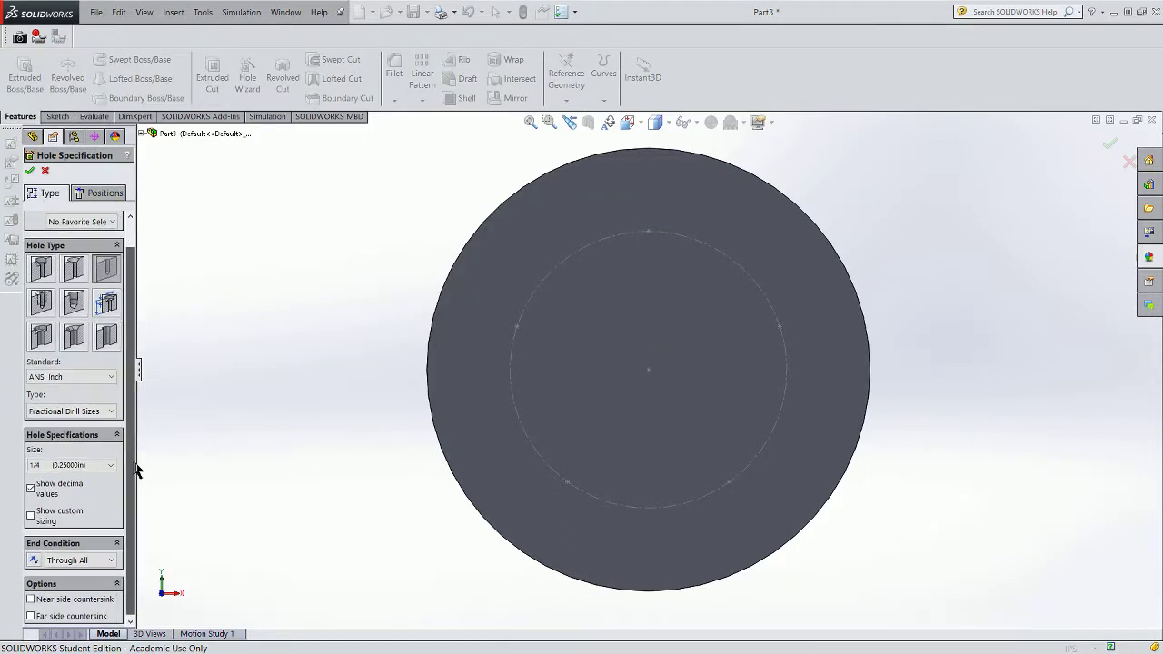
{"action": "left_click", "coordinate": [111, 193]}
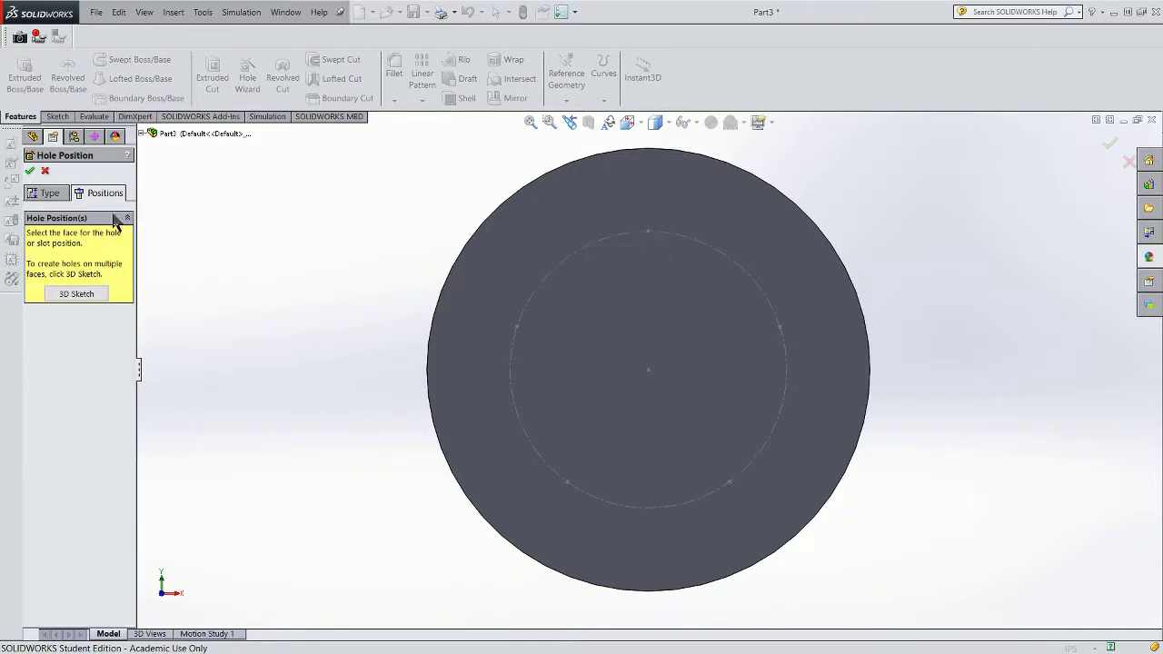
{"action": "left_click", "coordinate": [45, 170]}
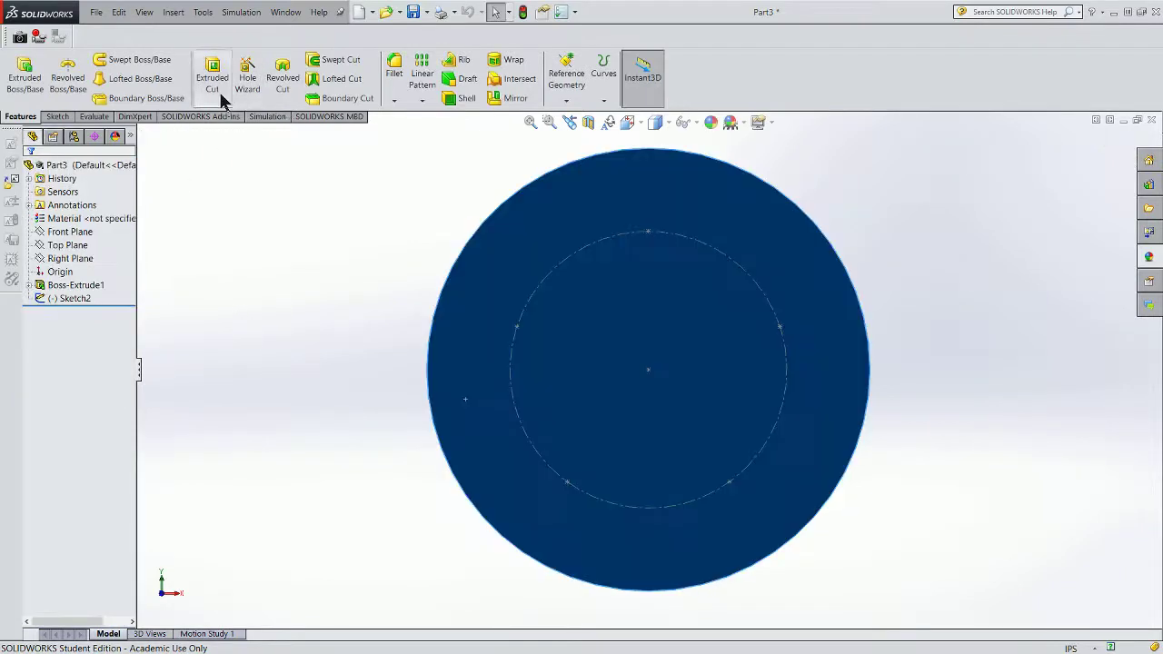
- On the front face, place the 1/4 through hole at the bolt circle's top point
{"action": "left_click", "coordinate": [531, 255]}
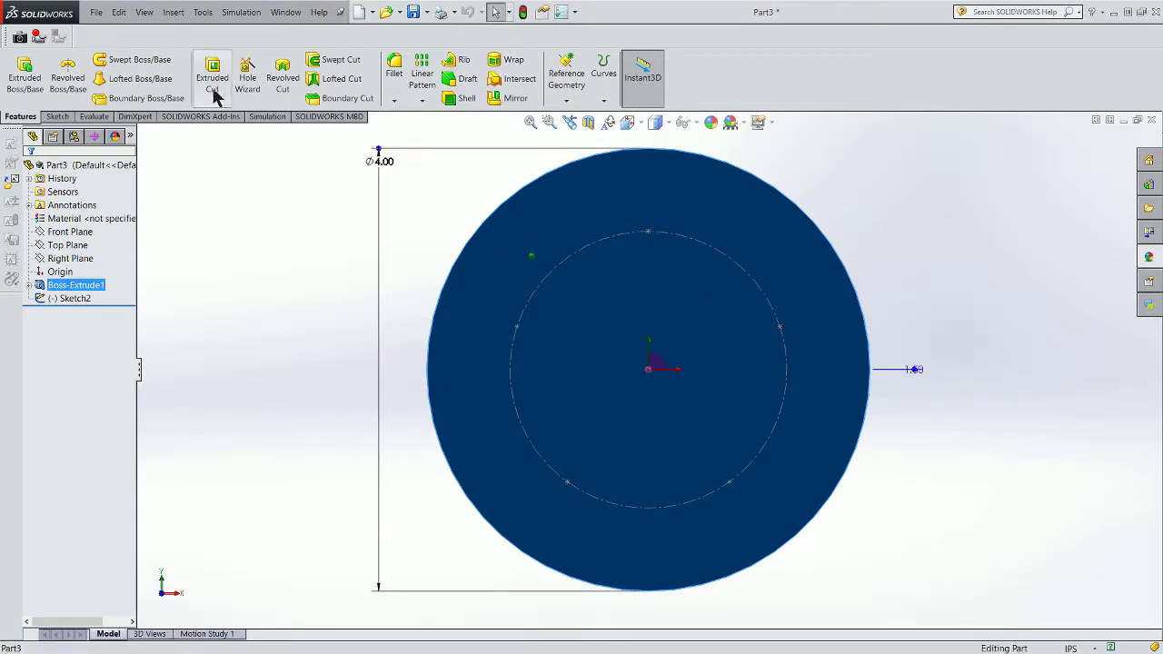
{"action": "left_click", "coordinate": [247, 86]}
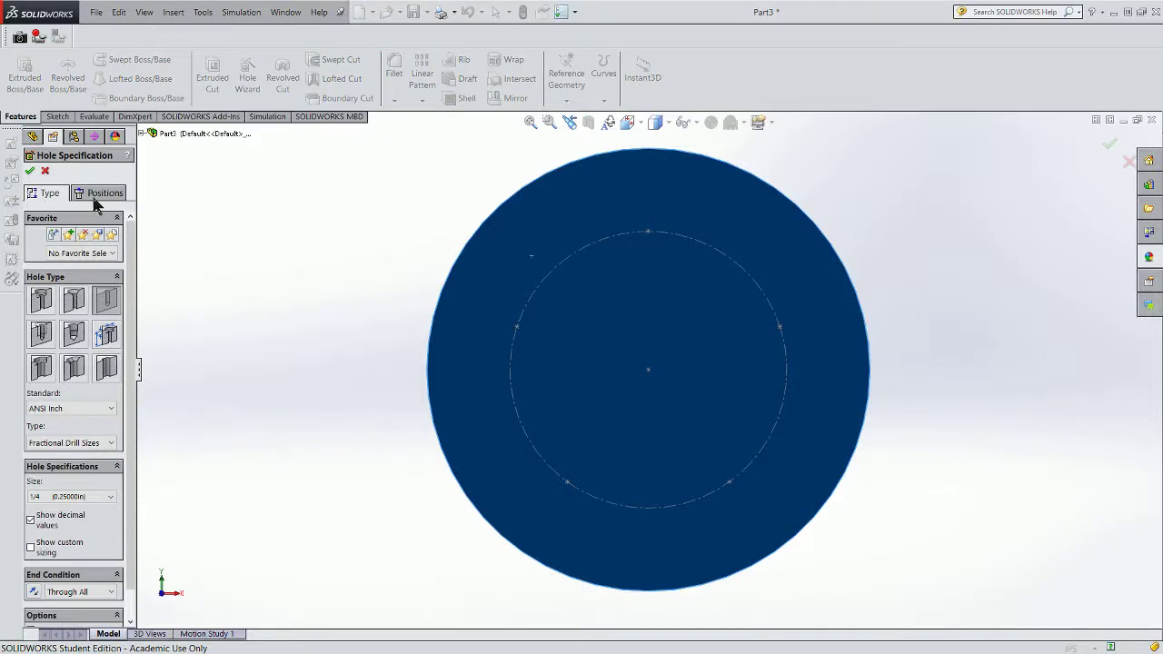
{"action": "left_click", "coordinate": [98, 193]}
{"action": "left_click", "coordinate": [648, 232]}
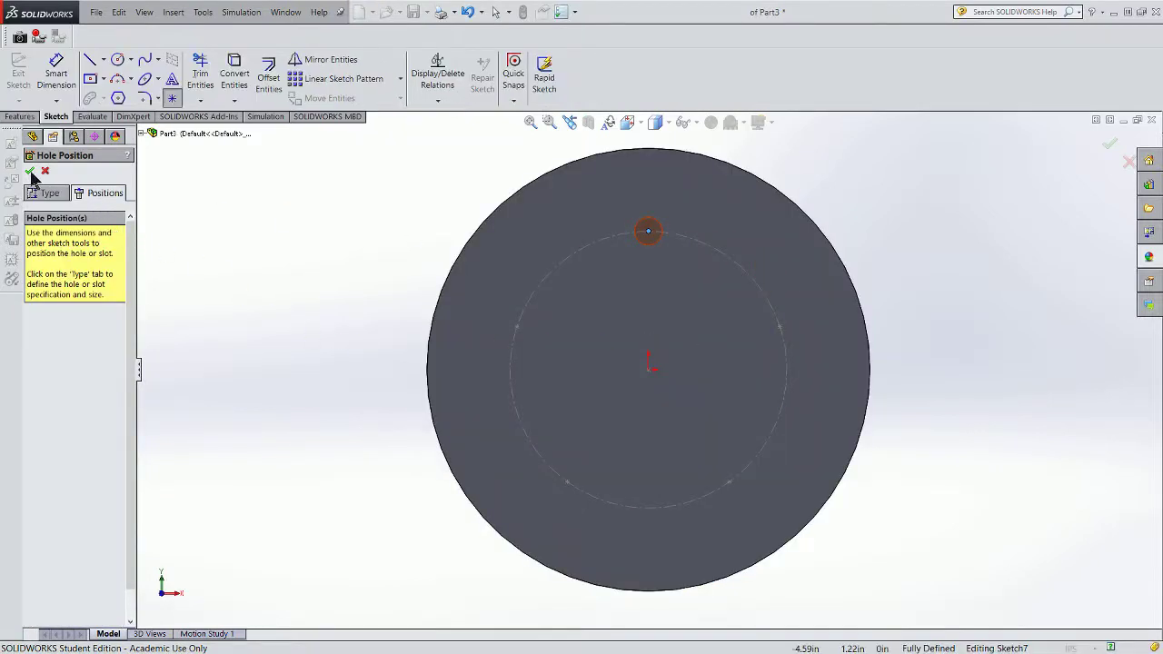
{"action": "left_click", "coordinate": [30, 172]}
{"action": "middle_click_drag", "start_coordinate": [863, 366], "coordinate": [1009, 369]}
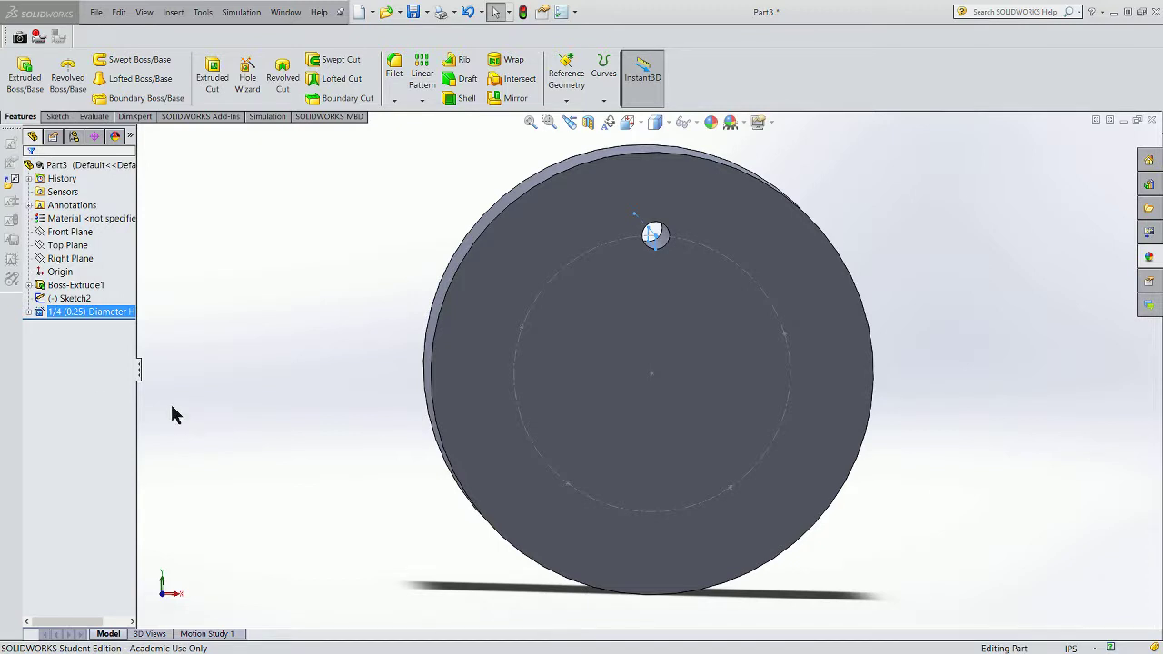
- Start a new Hole Wizard feature on the disc's front face
{"action": "left_click", "coordinate": [247, 74]}
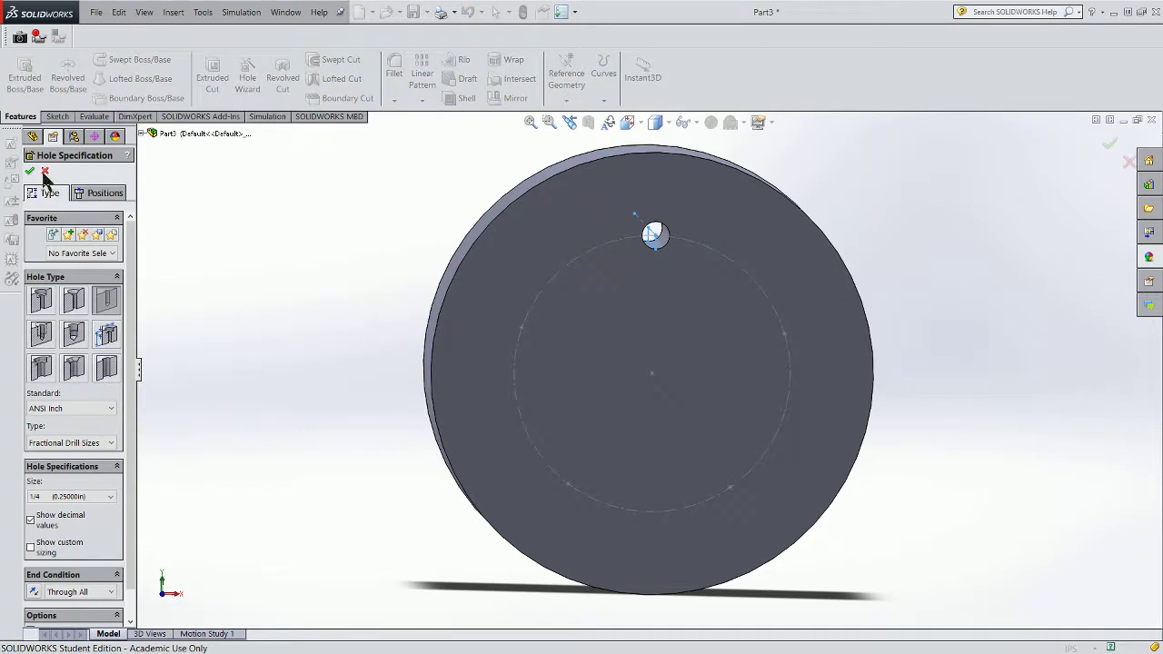
{"action": "left_click", "coordinate": [30, 170]}
{"action": "left_click", "coordinate": [488, 413]}
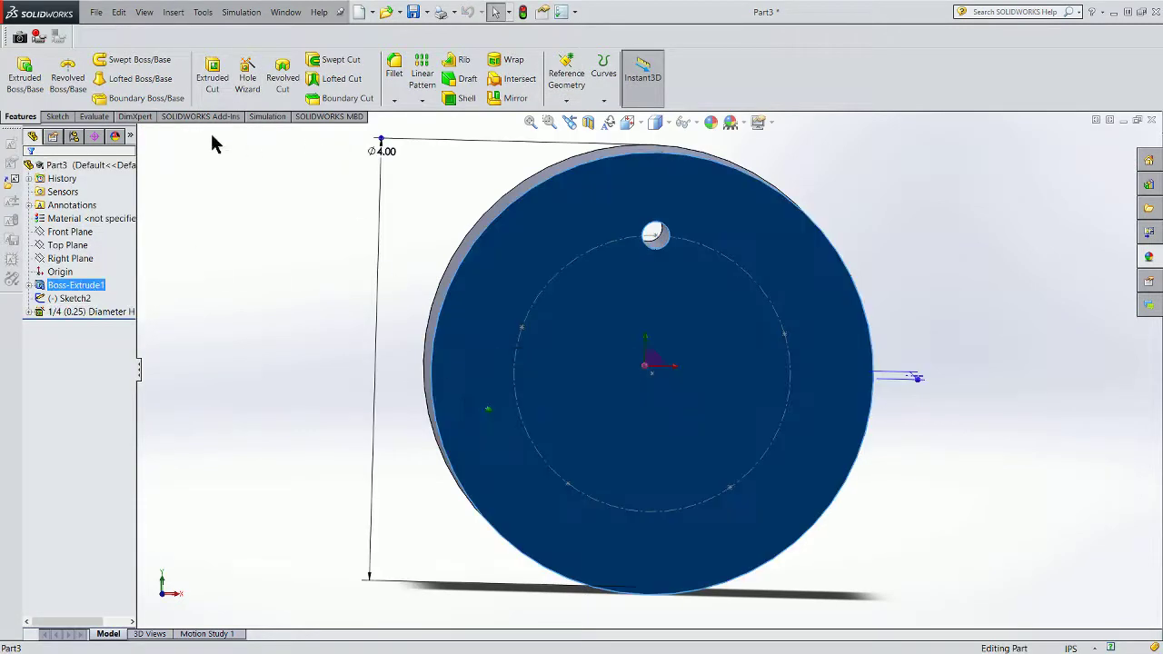
{"action": "left_click", "coordinate": [248, 72]}
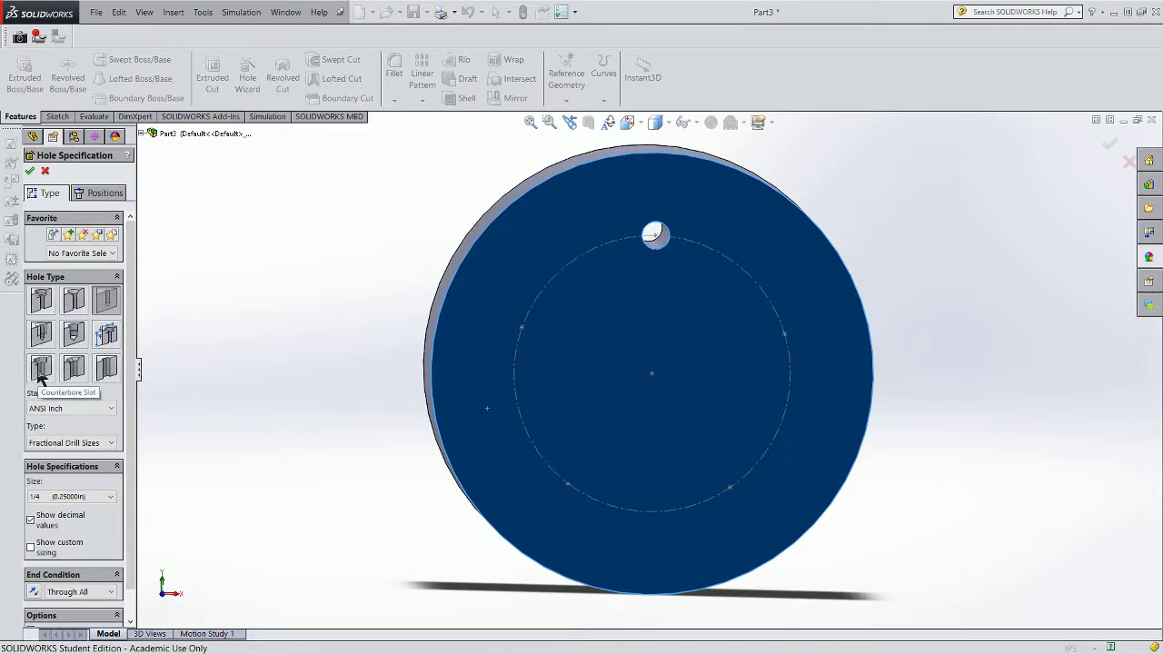
- Choose a Counterbore hole for a 3/8 Hex Bolt with custom sizing enabled
{"action": "left_click", "coordinate": [40, 304]}
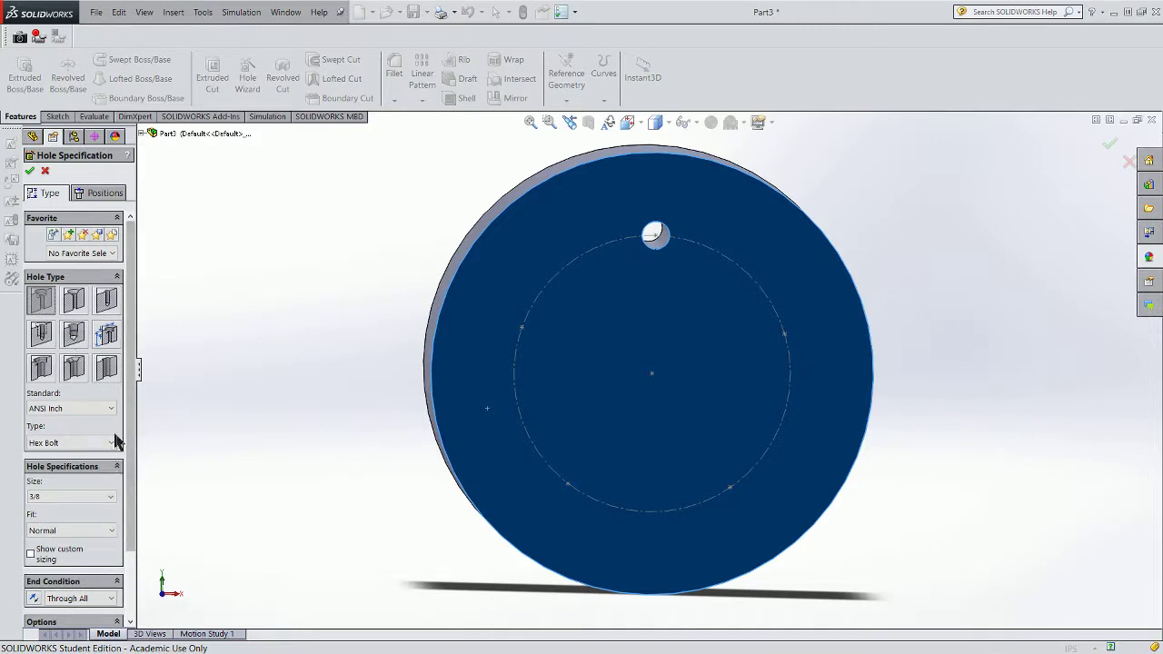
{"action": "left_click_drag", "start_coordinate": [130, 427], "coordinate": [126, 471]}
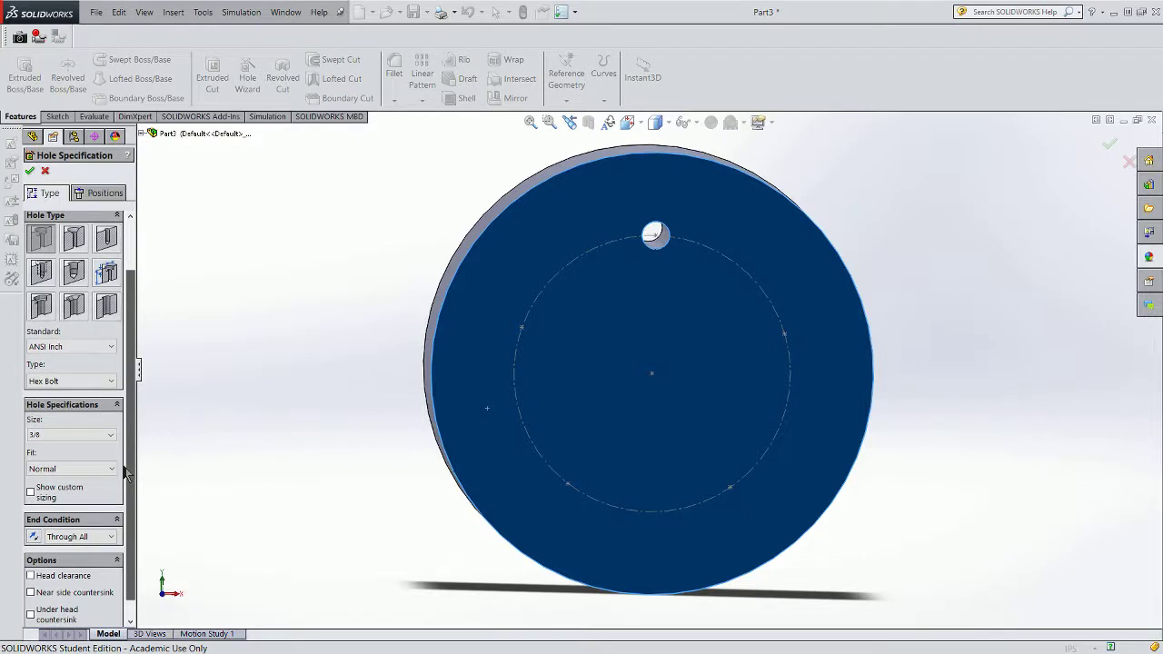
{"action": "left_click", "coordinate": [44, 498]}
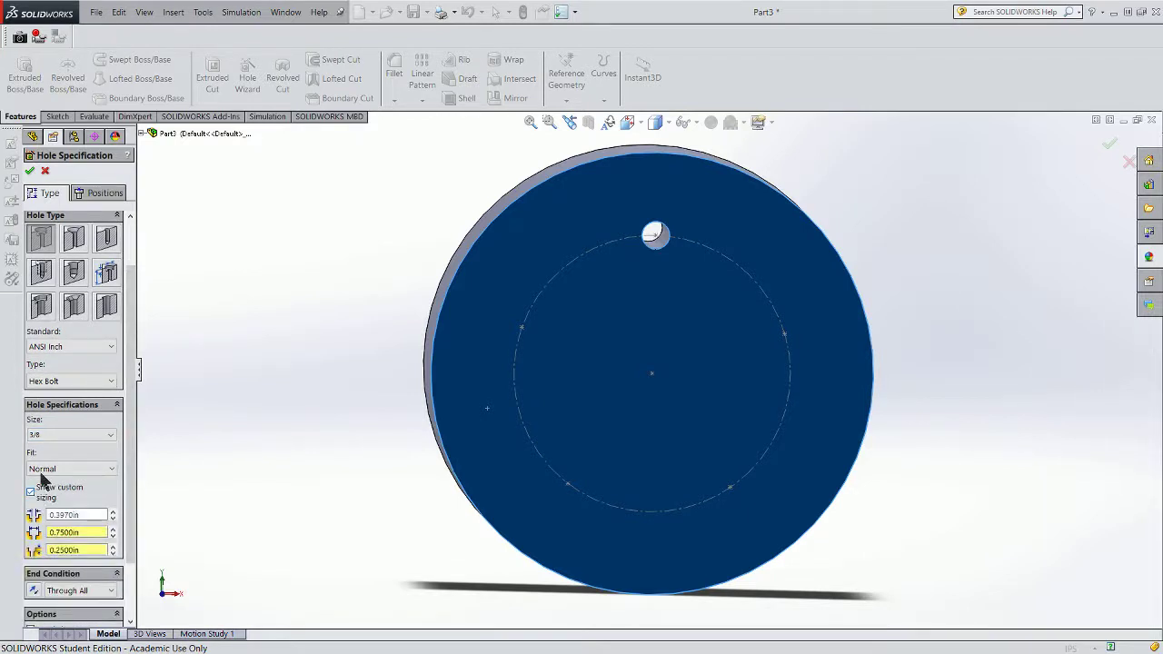
{"action": "left_click", "coordinate": [107, 382]}
{"action": "left_click", "coordinate": [105, 382]}
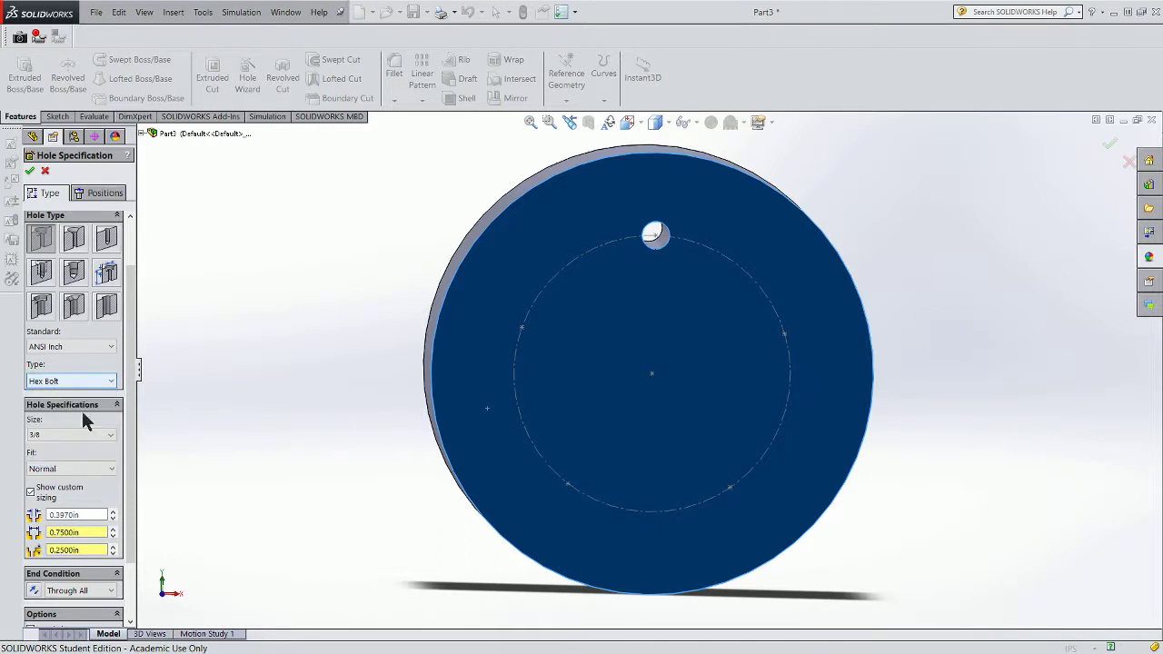
{"action": "left_click", "coordinate": [89, 532]}
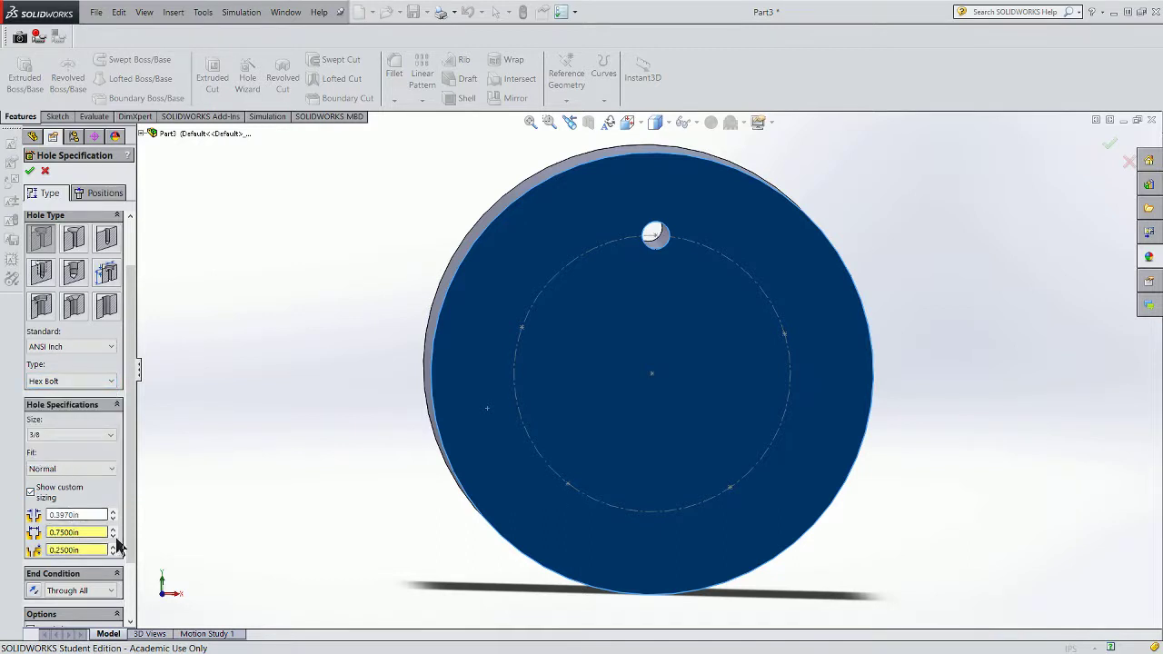
{"action": "left_click_drag", "start_coordinate": [130, 532], "coordinate": [136, 575]}
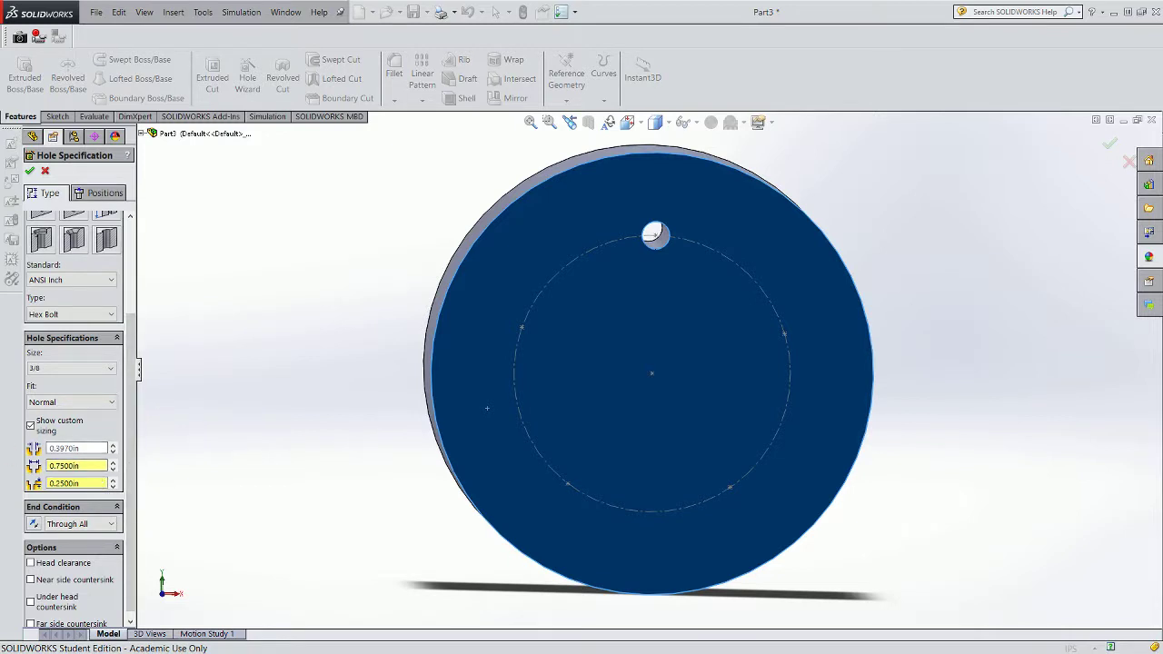
{"action": "left_click", "coordinate": [109, 315]}
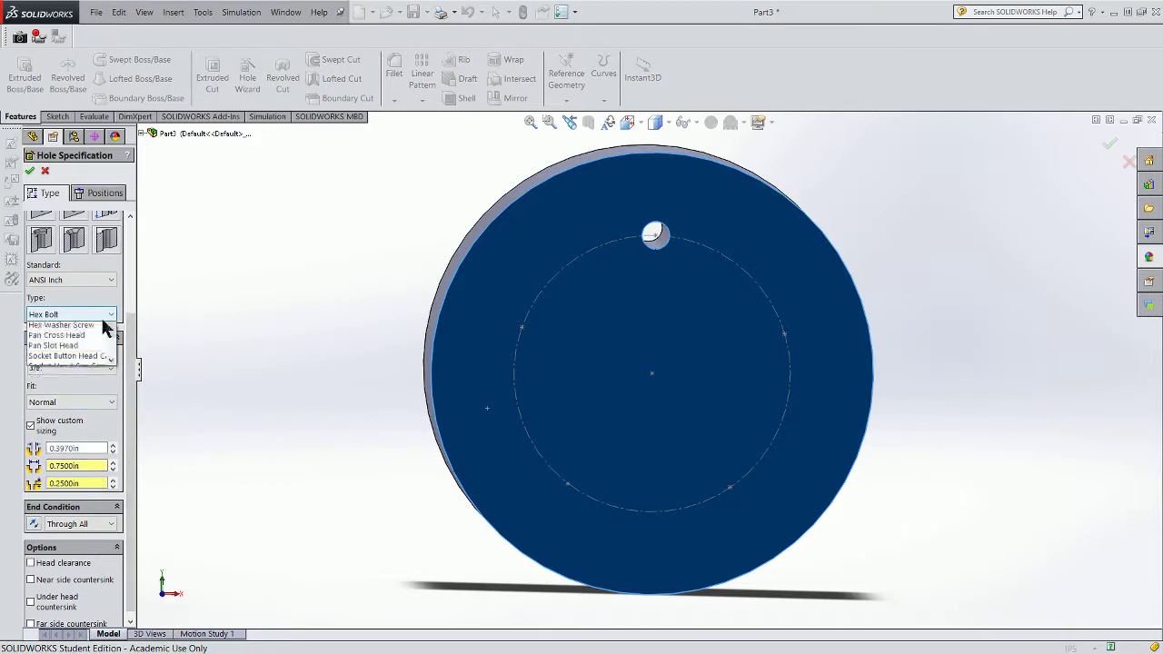
{"action": "mouse_move", "coordinate": [113, 368]}
{"action": "left_mouse_down"}
{"action": "mouse_move", "coordinate": [114, 354]}
{"action": "mouse_move", "coordinate": [114, 386]}
{"action": "mouse_move", "coordinate": [112, 363]}
{"action": "left_mouse_up"}
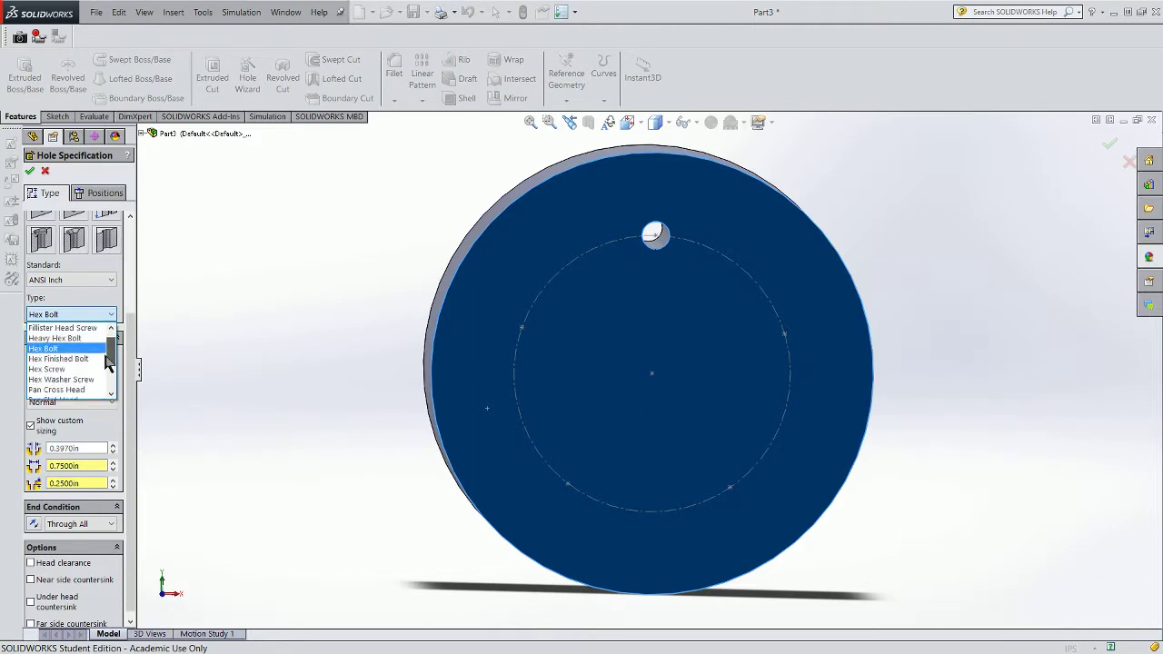
{"action": "left_click", "coordinate": [45, 354]}
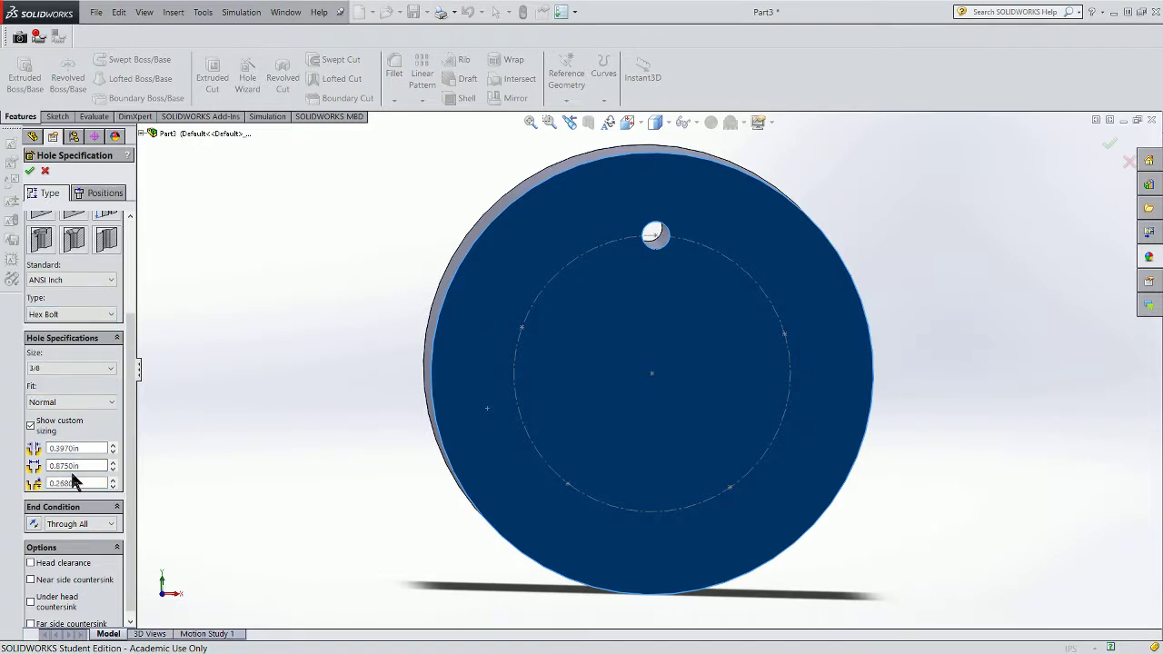
- Set the custom counterbore to 0.75 in diameter and 0.25 in depth
{"action": "left_click_drag", "start_coordinate": [88, 466], "coordinate": [32, 465]}
{"action": "type", "text": ".75"}
{"action": "key", "text": "Return"}
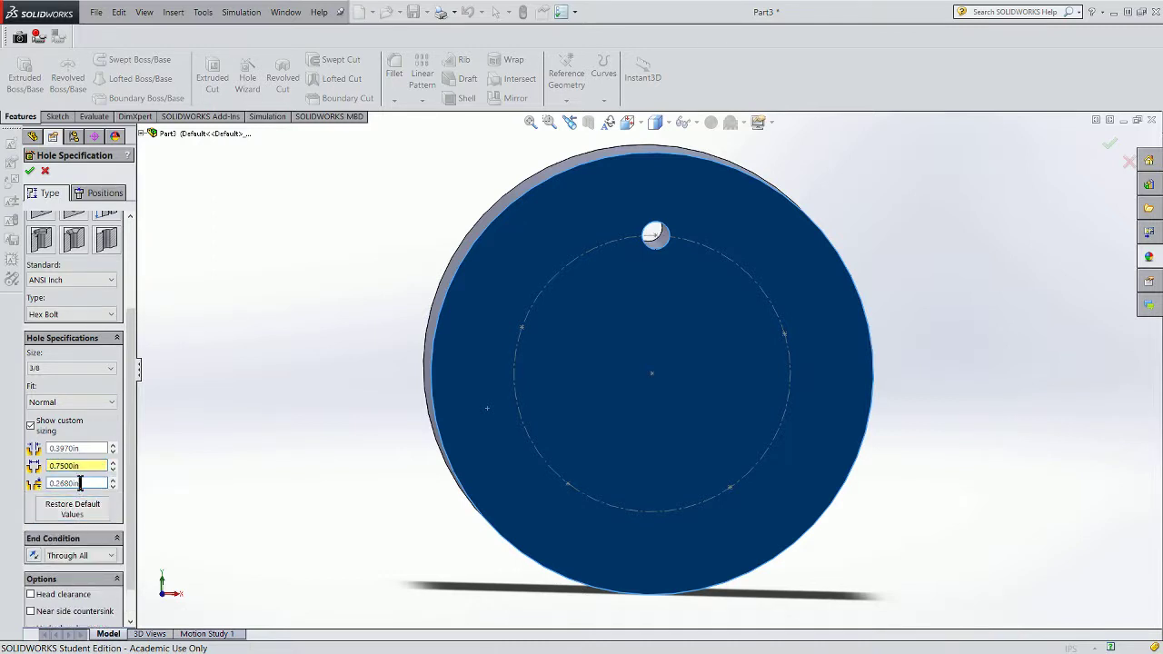
{"action": "double_click", "coordinate": [84, 486]}
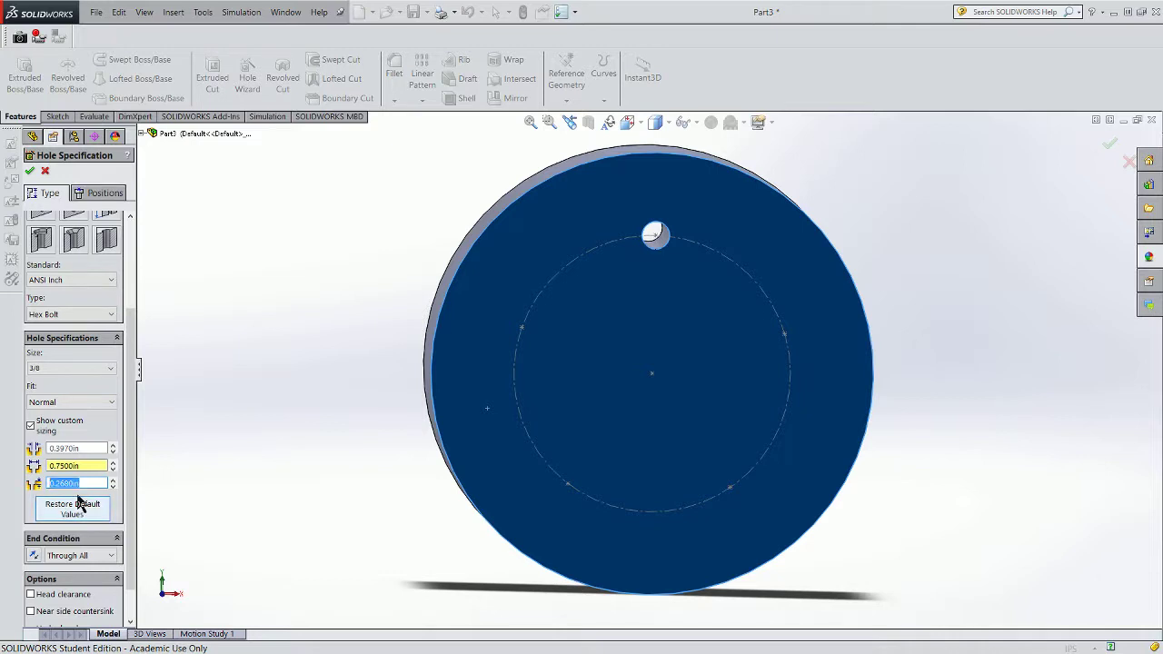
{"action": "type", "text": "1"}
{"action": "type", "text": "25"}
{"action": "key", "text": "Return"}
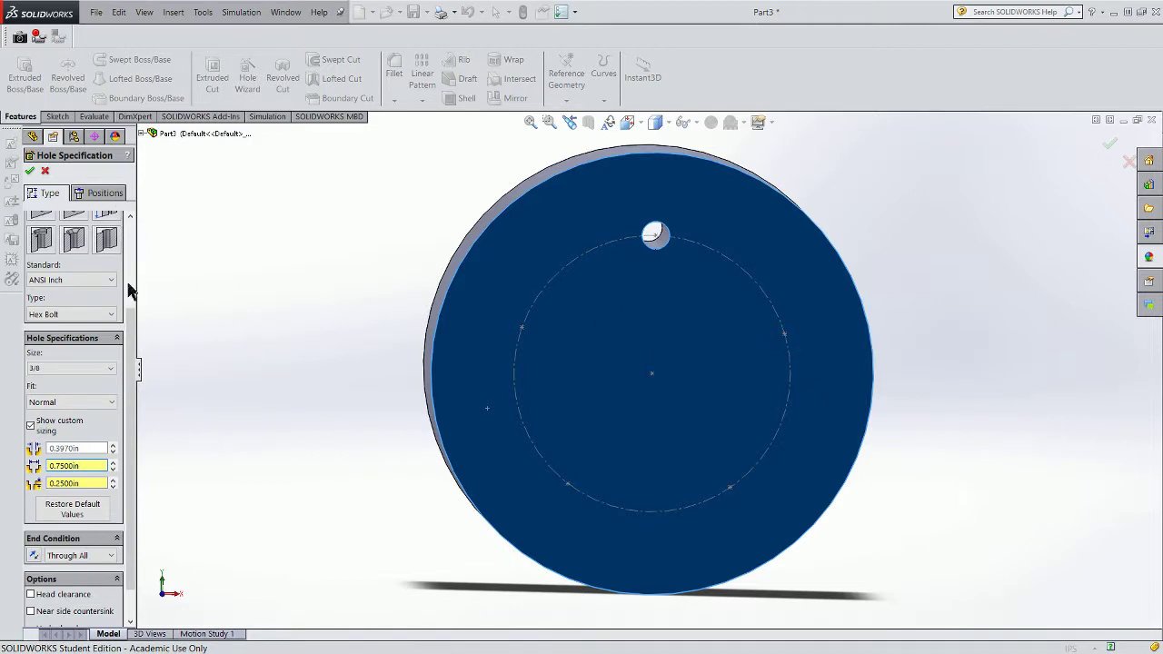
{"action": "left_click", "coordinate": [100, 192]}
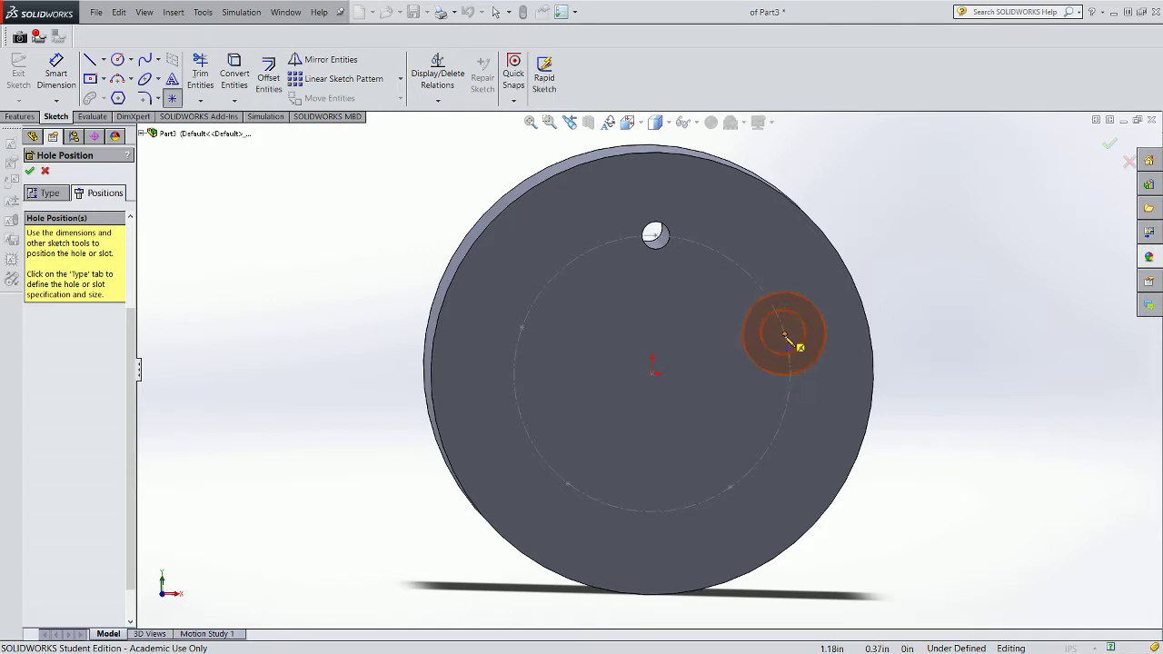
- Place the 3/8 counterbore at the bolt circle's right point and finish the hole
{"action": "left_click", "coordinate": [787, 337]}
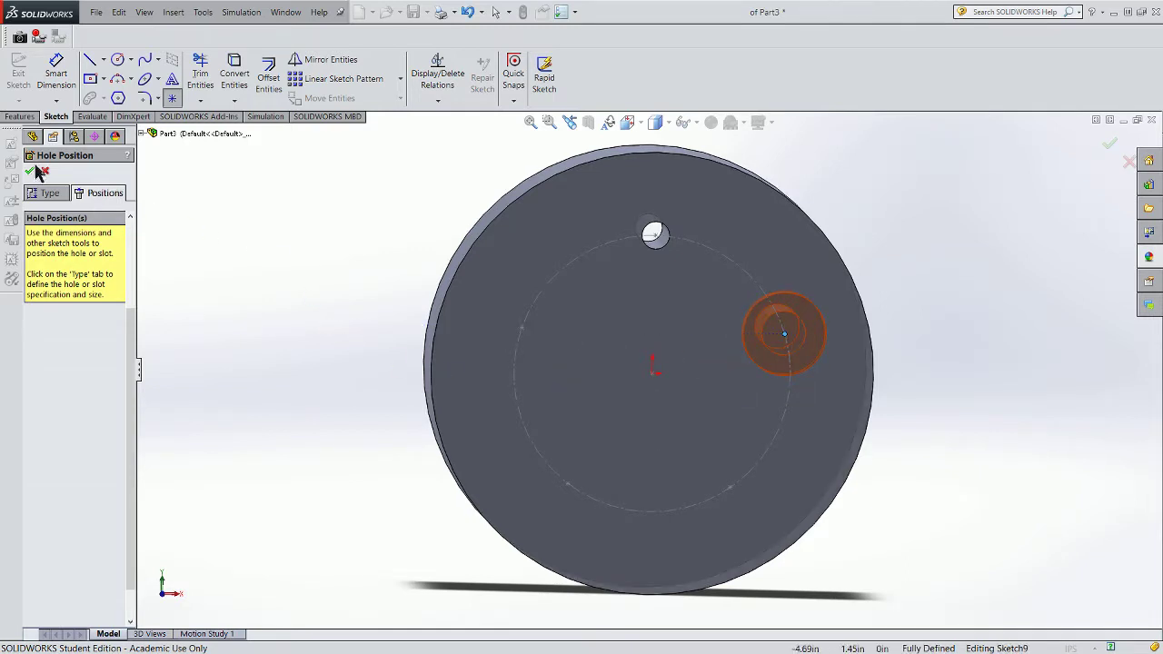
{"action": "key", "text": "Return"}
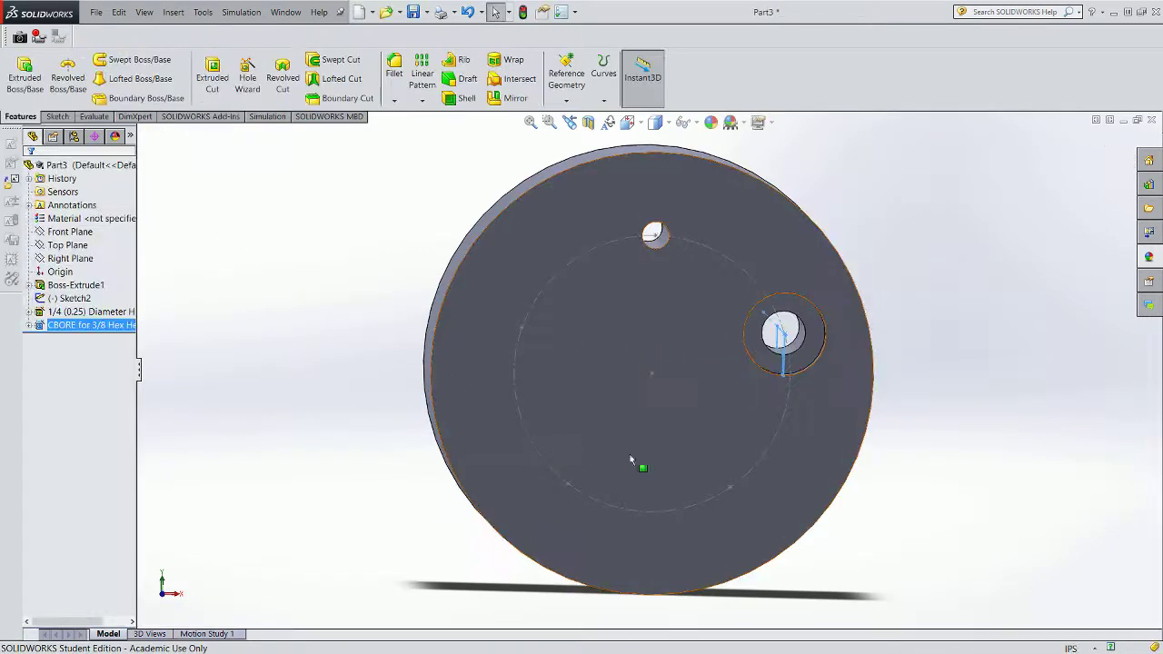
{"action": "middle_click_drag", "start_coordinate": [630, 454], "coordinate": [527, 454]}
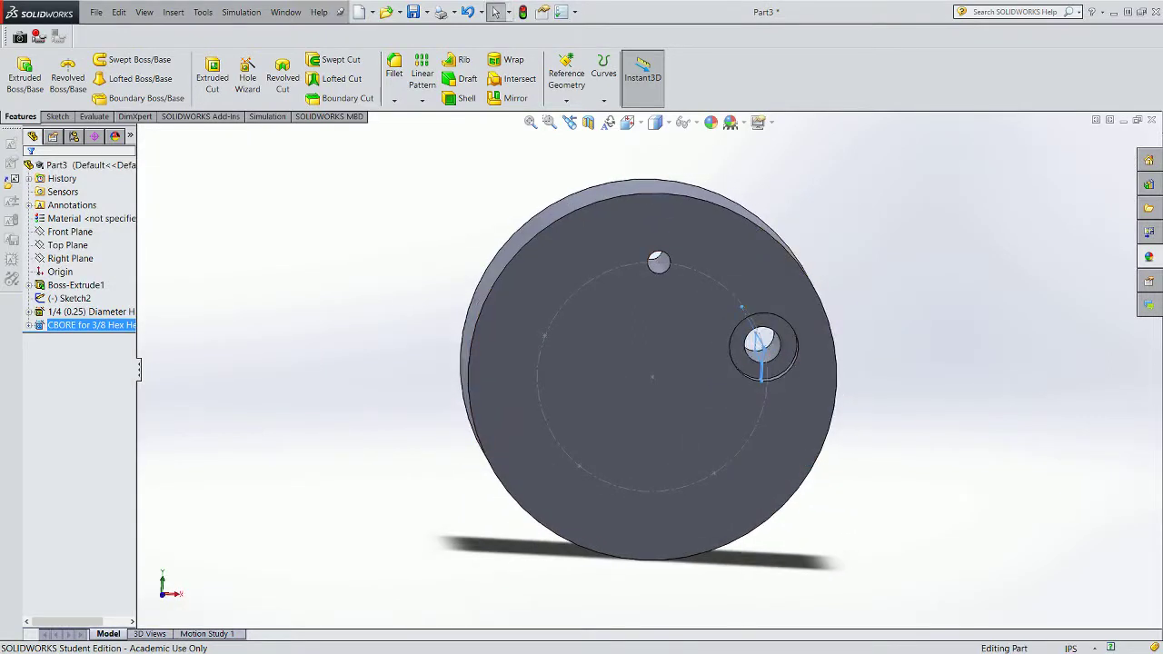
{"action": "left_click", "coordinate": [247, 71]}
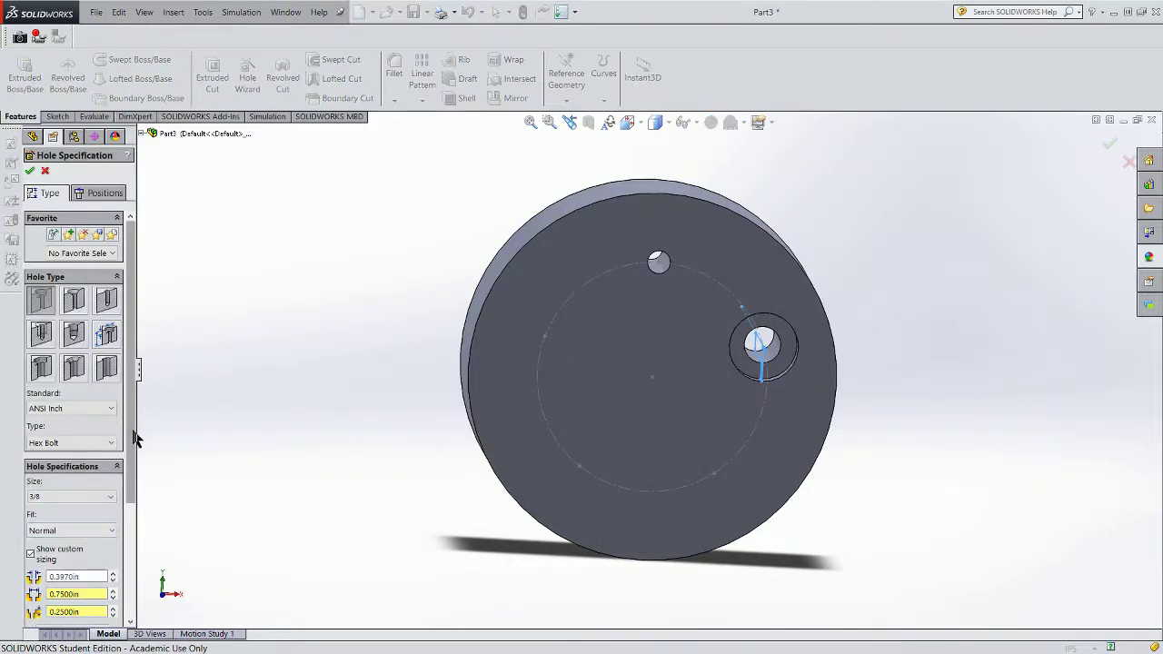
- Define a 3/8 Oval Head countersink with a 0.75 in, 82° countersink
{"action": "scroll", "coordinate": [118, 427], "scroll_direction": "down", "scroll_amount": 1}
{"action": "left_click", "coordinate": [73, 289]}
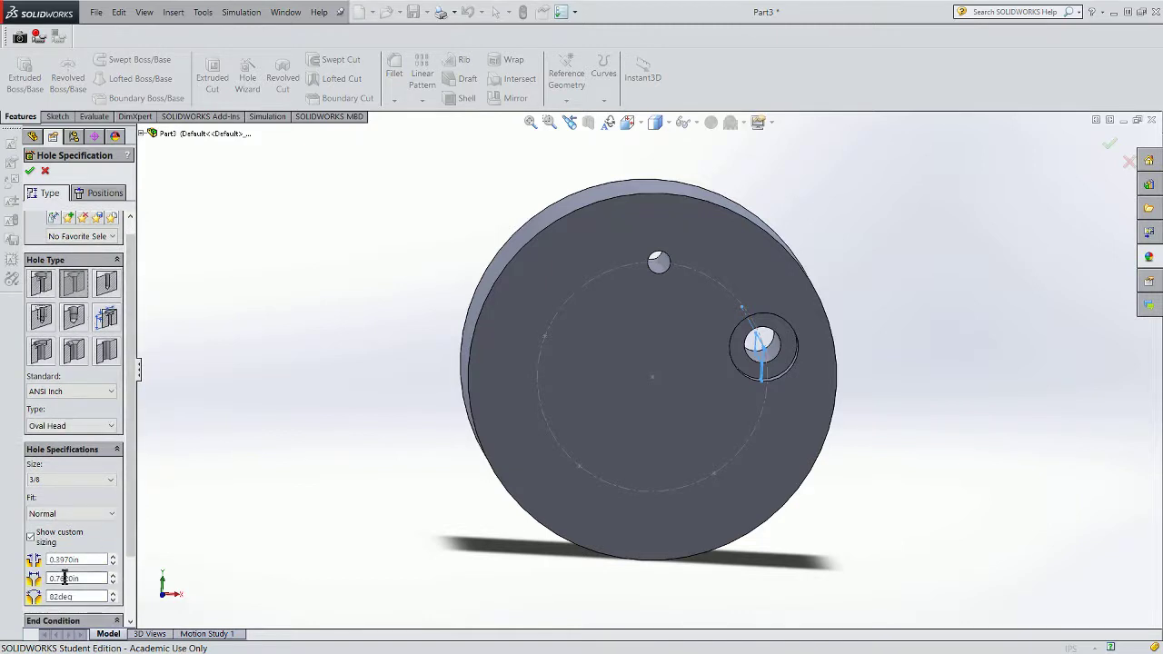
{"action": "double_click", "coordinate": [85, 578]}
{"action": "type", "text": ".75"}
{"action": "key", "text": "Return"}
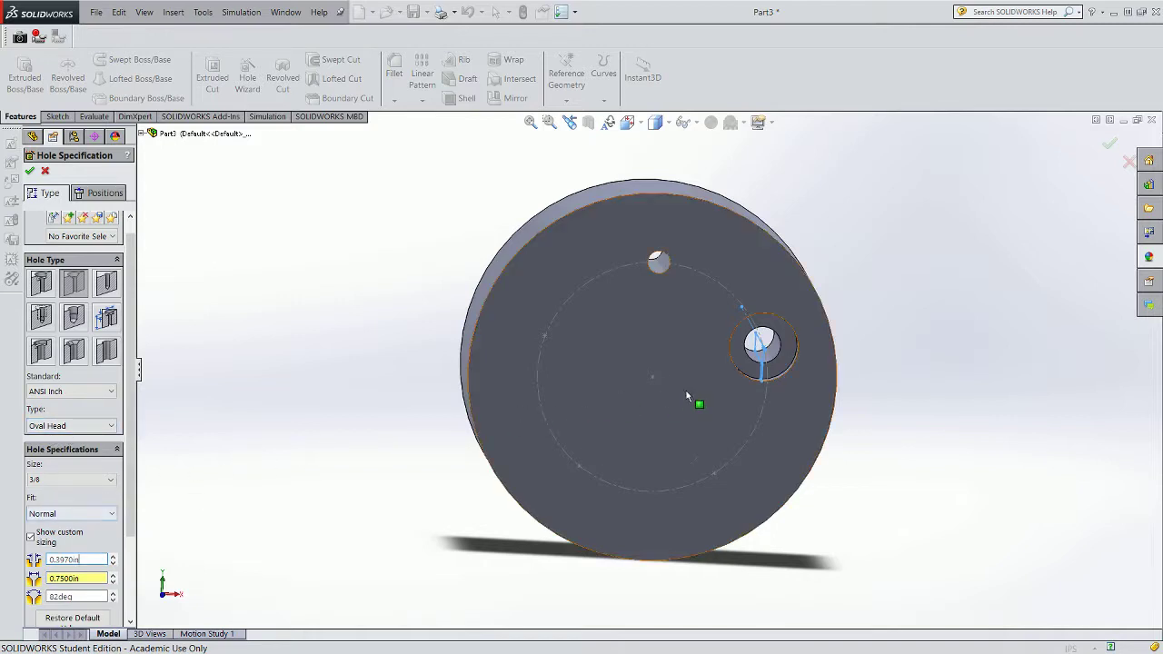
{"action": "left_click", "coordinate": [101, 193]}
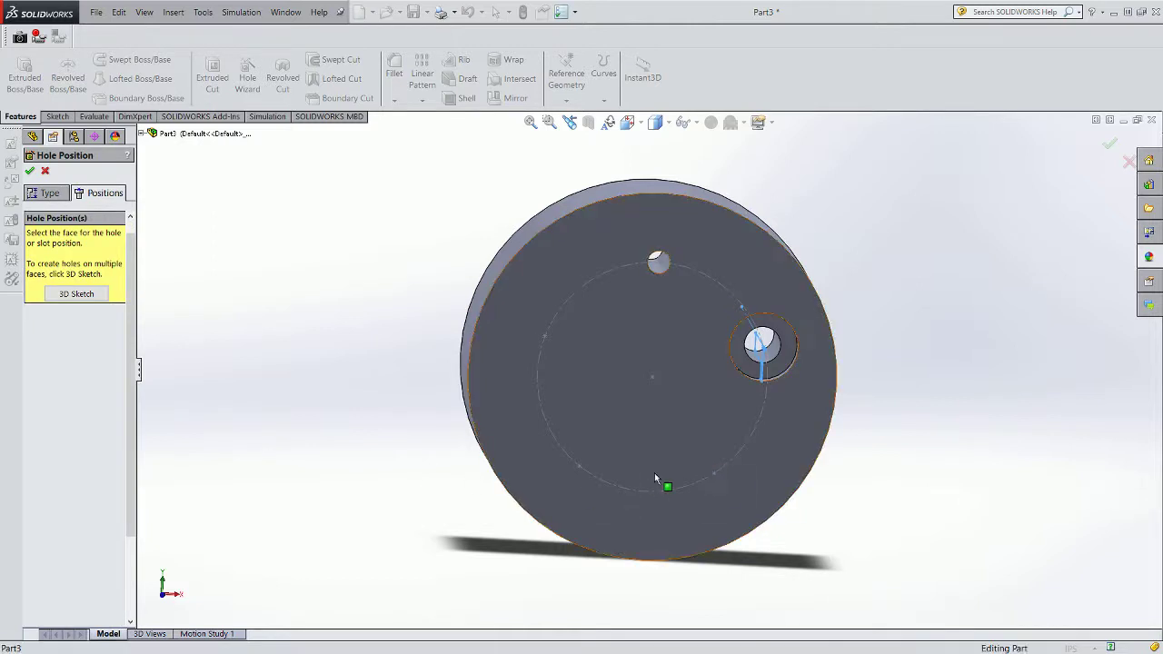
- Place the countersink at the bottom point of the bolt circle and confirm it
{"action": "left_click", "coordinate": [77, 293]}
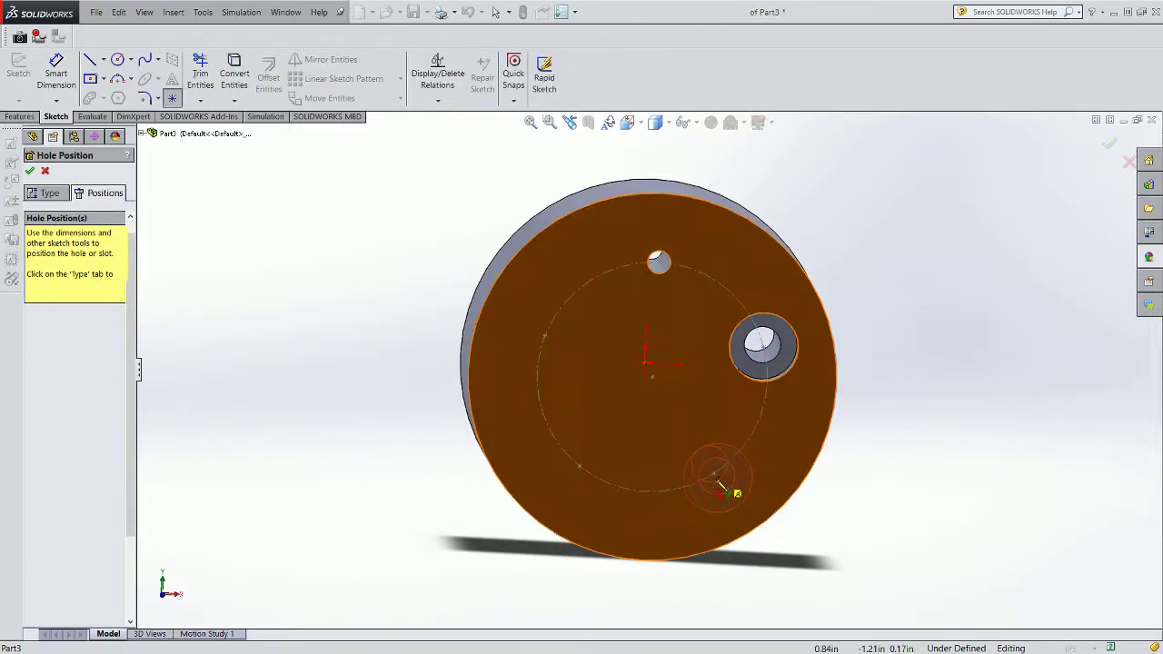
{"action": "scroll", "coordinate": [726, 481], "scroll_direction": "down", "scroll_amount": 3}
{"action": "left_click", "coordinate": [707, 459]}
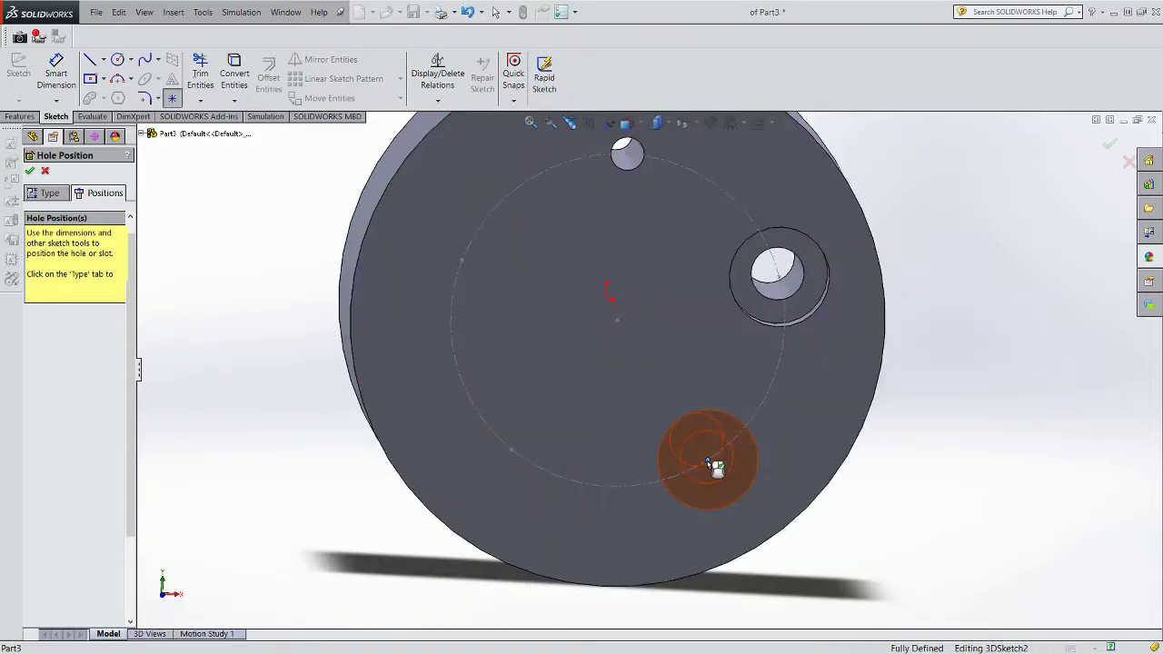
{"action": "left_click", "coordinate": [30, 171]}
{"action": "middle_click_drag", "start_coordinate": [808, 529], "coordinate": [759, 516]}
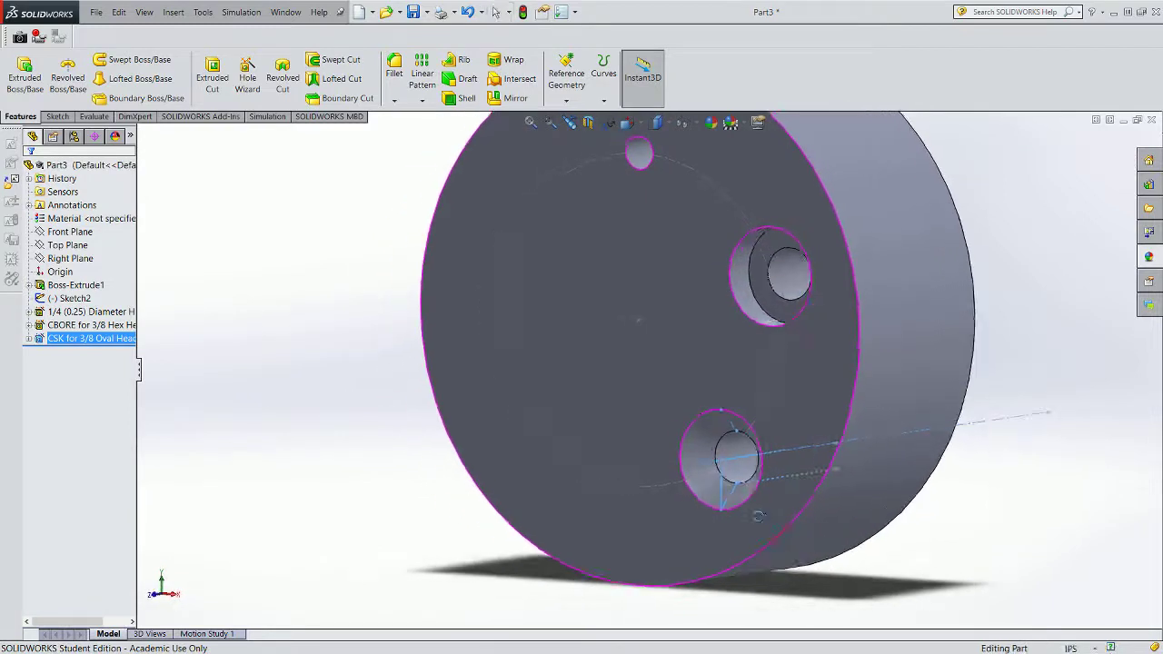
{"action": "scroll", "coordinate": [166, 407], "scroll_direction": "down", "scroll_amount": 2}
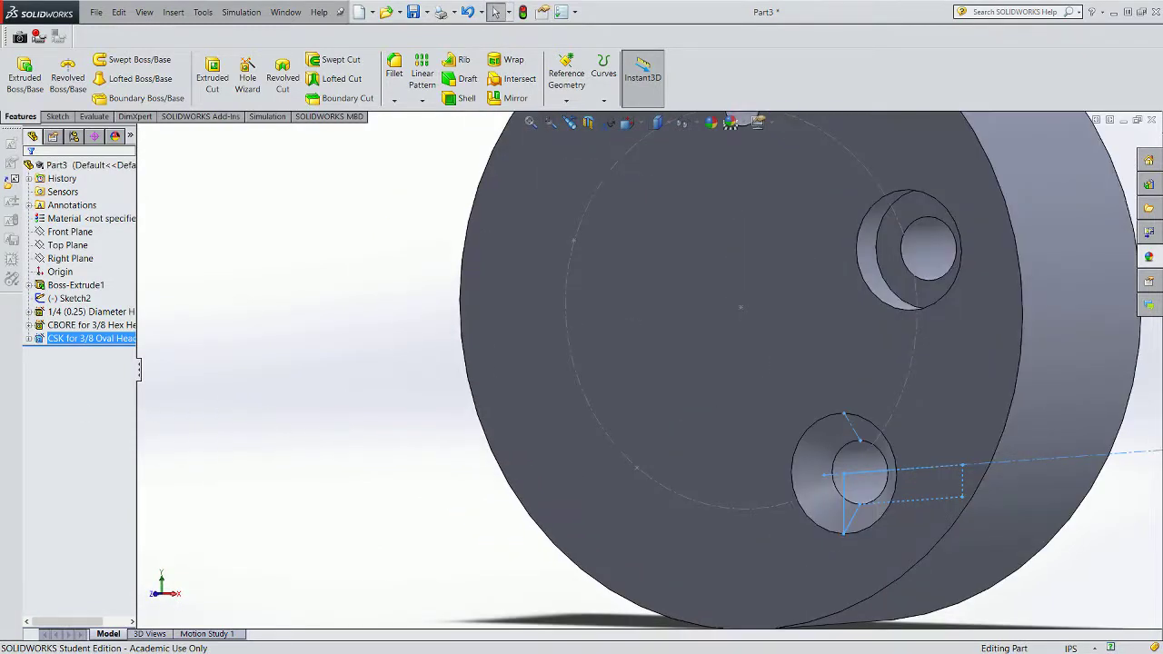
- Define a new Straight Tap hole sized 1/4-20, checked against the reference drawing
{"action": "left_click", "coordinate": [245, 75]}
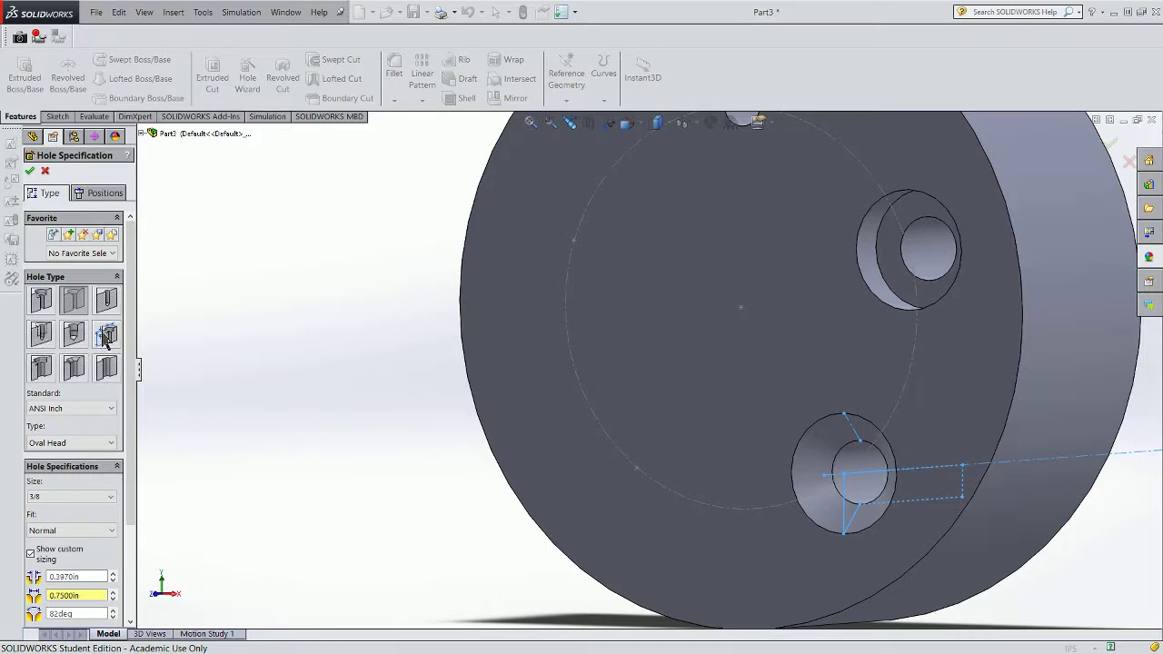
{"action": "left_click", "coordinate": [41, 333]}
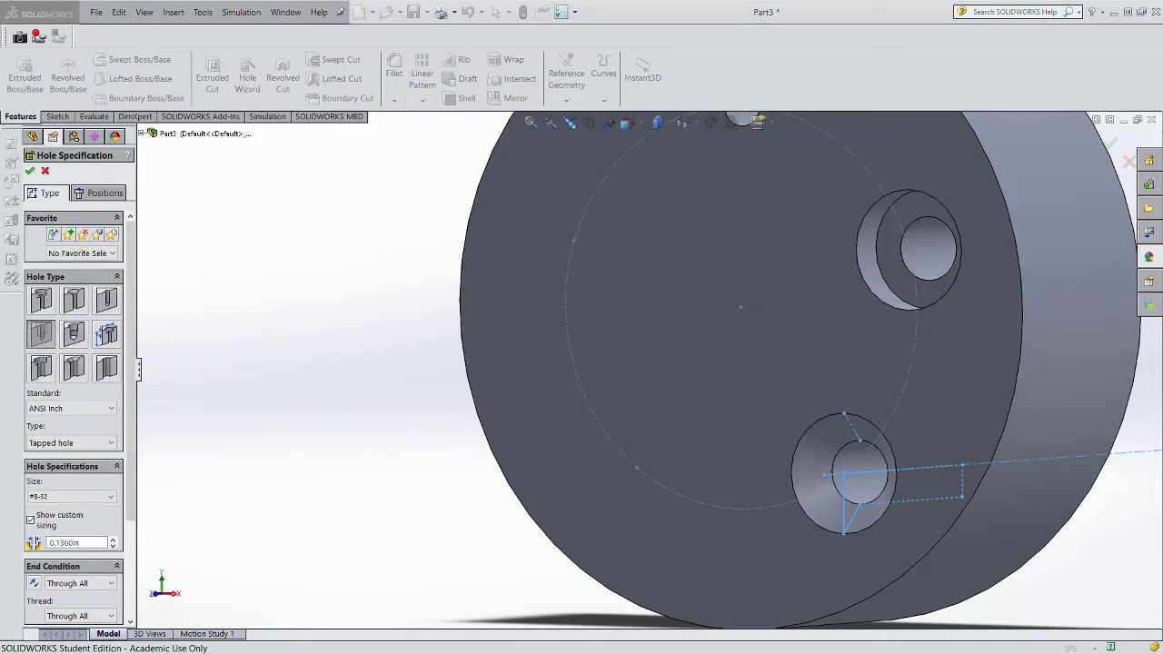
{"action": "key", "text": "alt+Tab"}
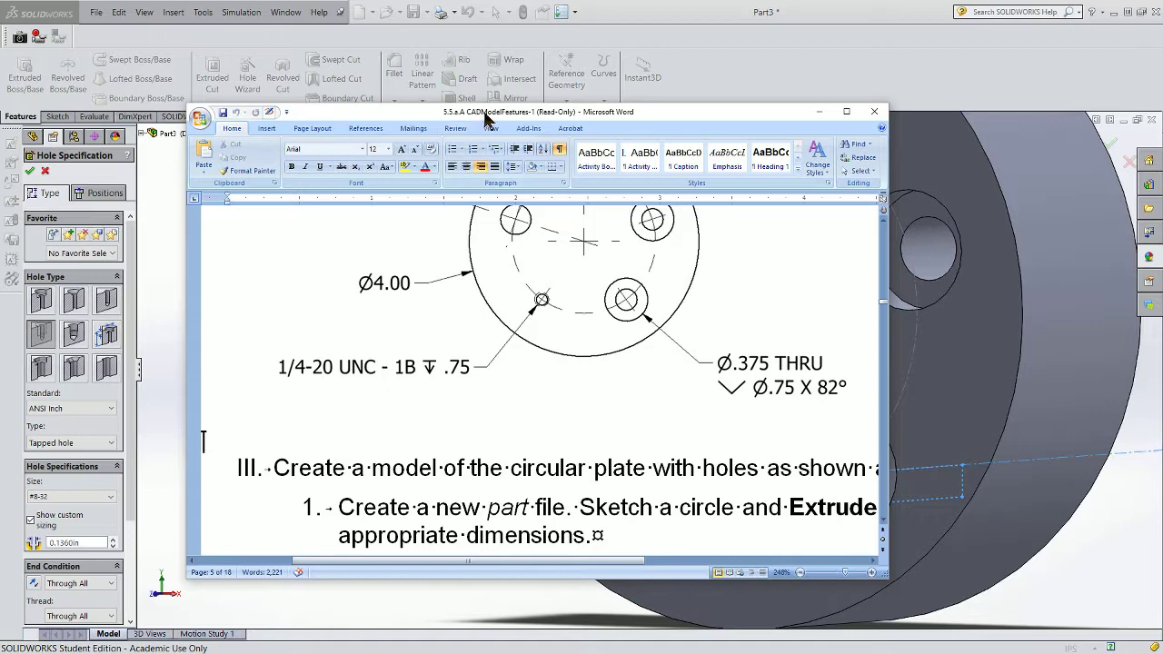
{"action": "key", "text": "alt+Tab"}
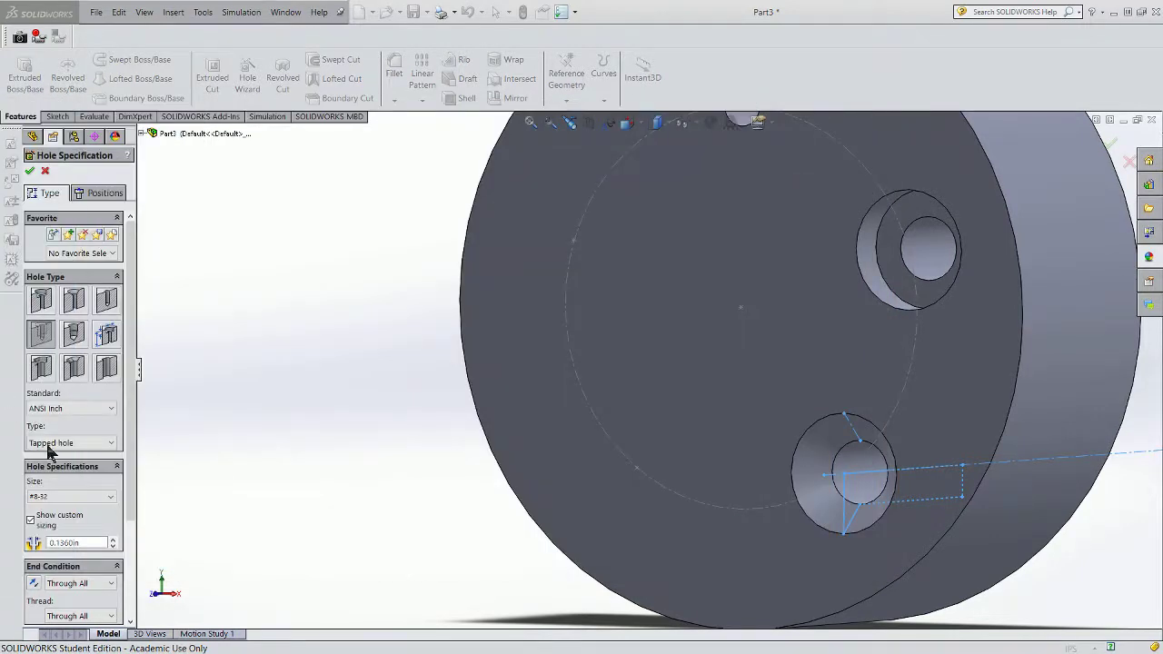
{"action": "left_click", "coordinate": [105, 497]}
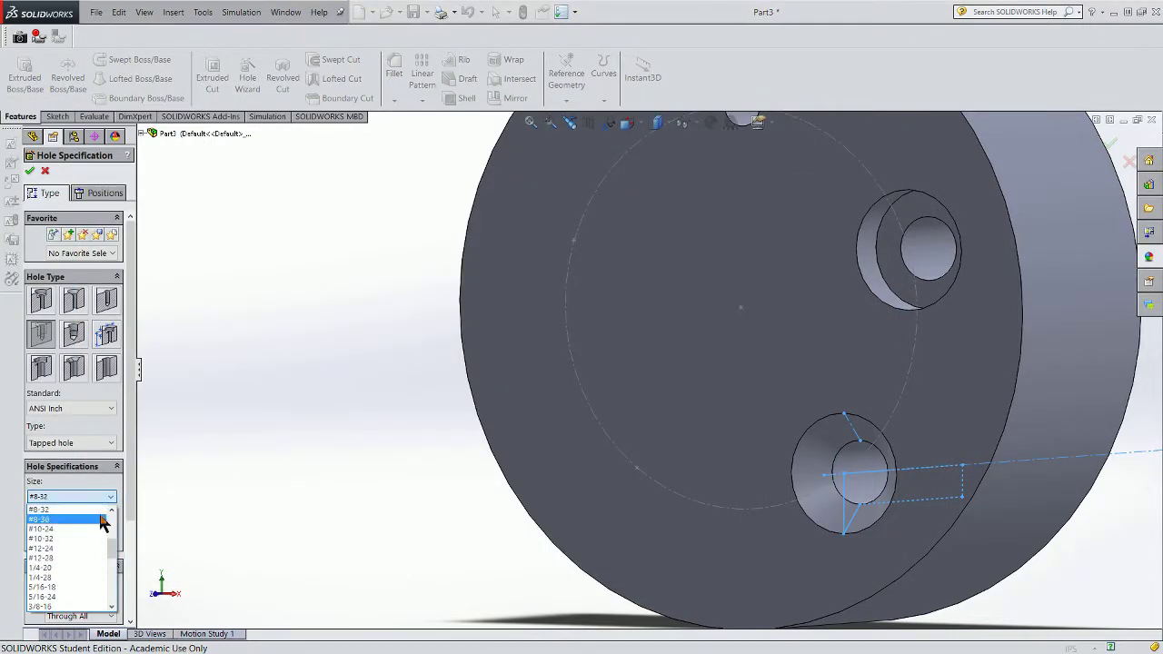
{"action": "left_click", "coordinate": [77, 569]}
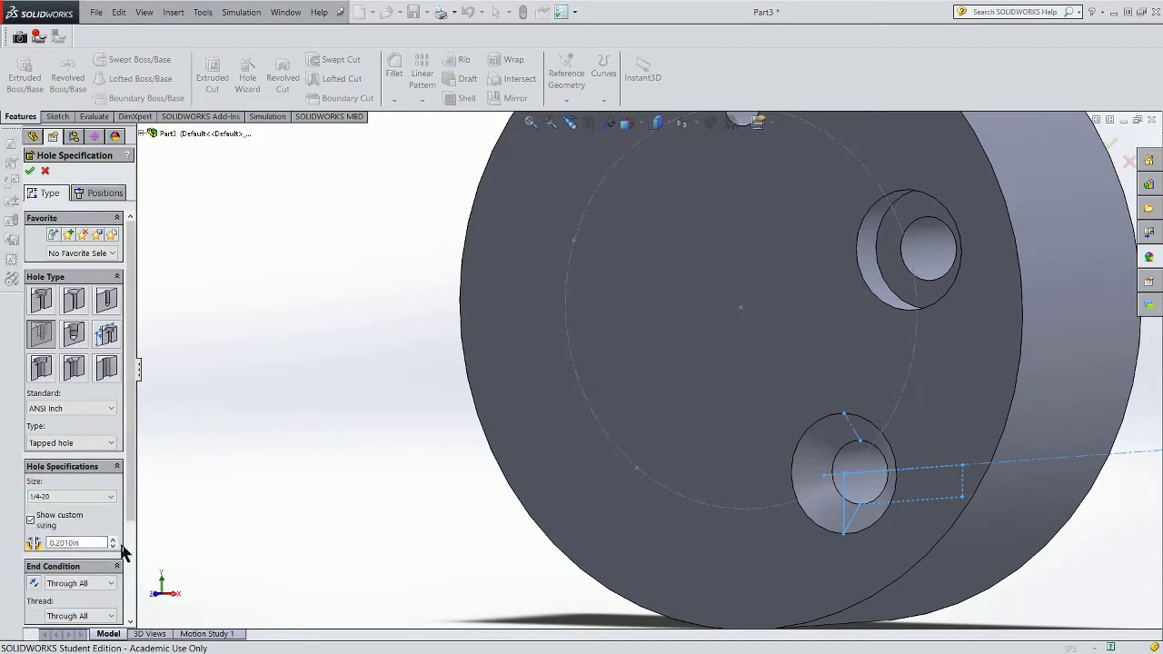
- Change the 1/4-20 tapped hole's end condition from Through All to Blind
{"action": "left_click_drag", "start_coordinate": [129, 522], "coordinate": [132, 614]}
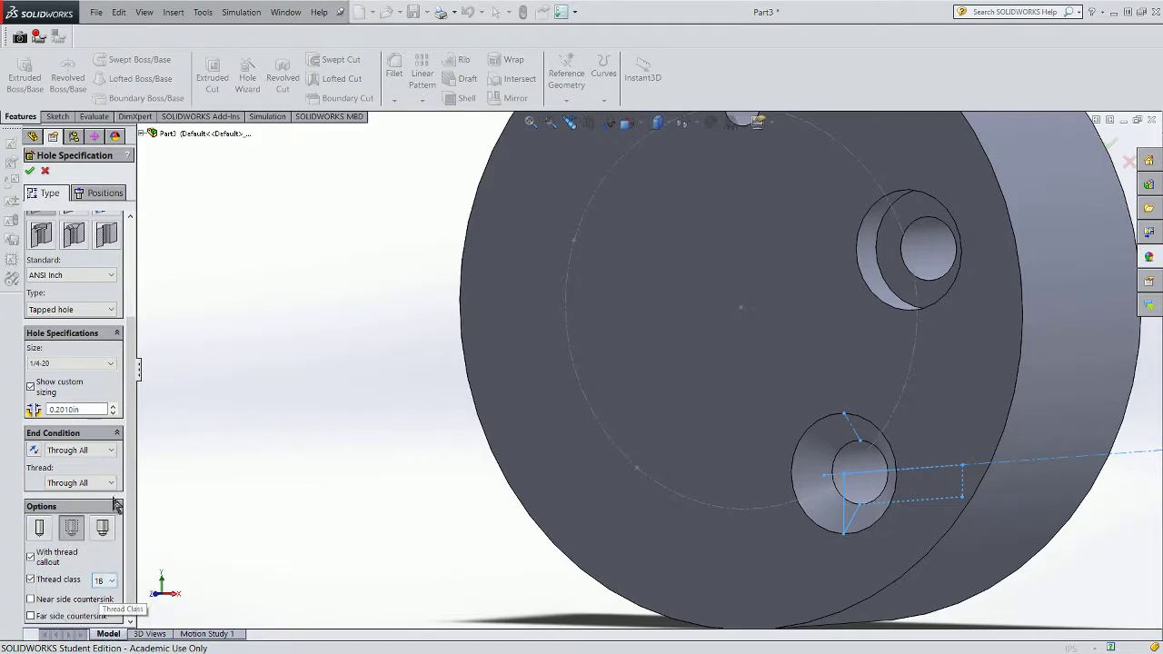
{"action": "left_click", "coordinate": [66, 451]}
{"action": "left_click", "coordinate": [68, 464]}
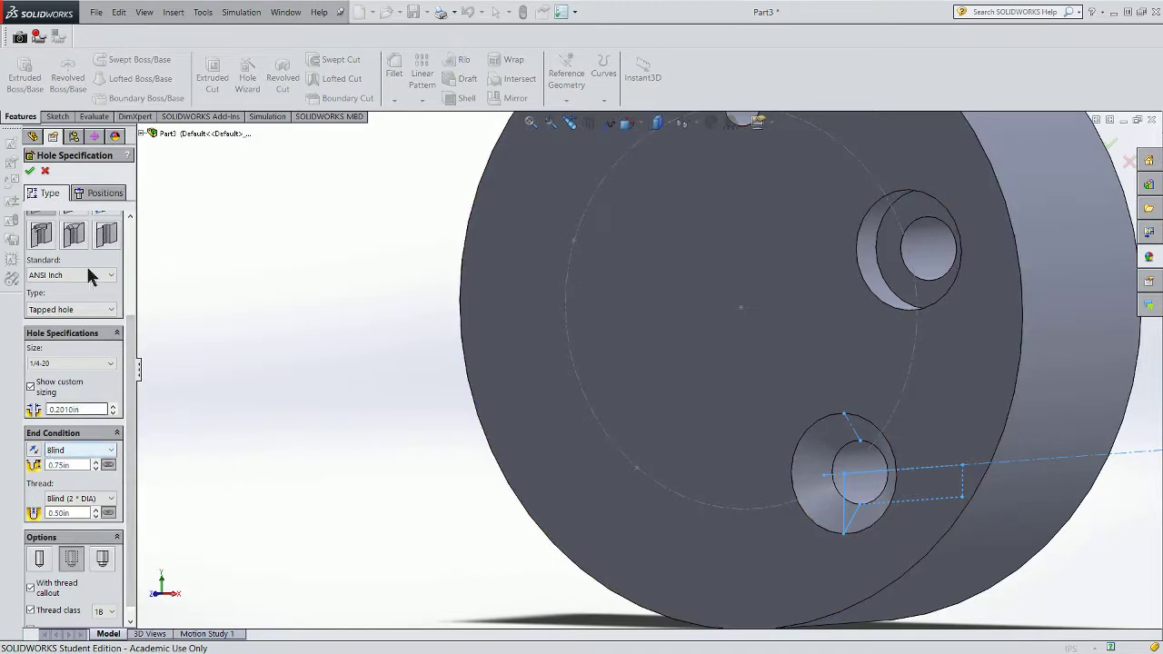
{"action": "left_click", "coordinate": [82, 195]}
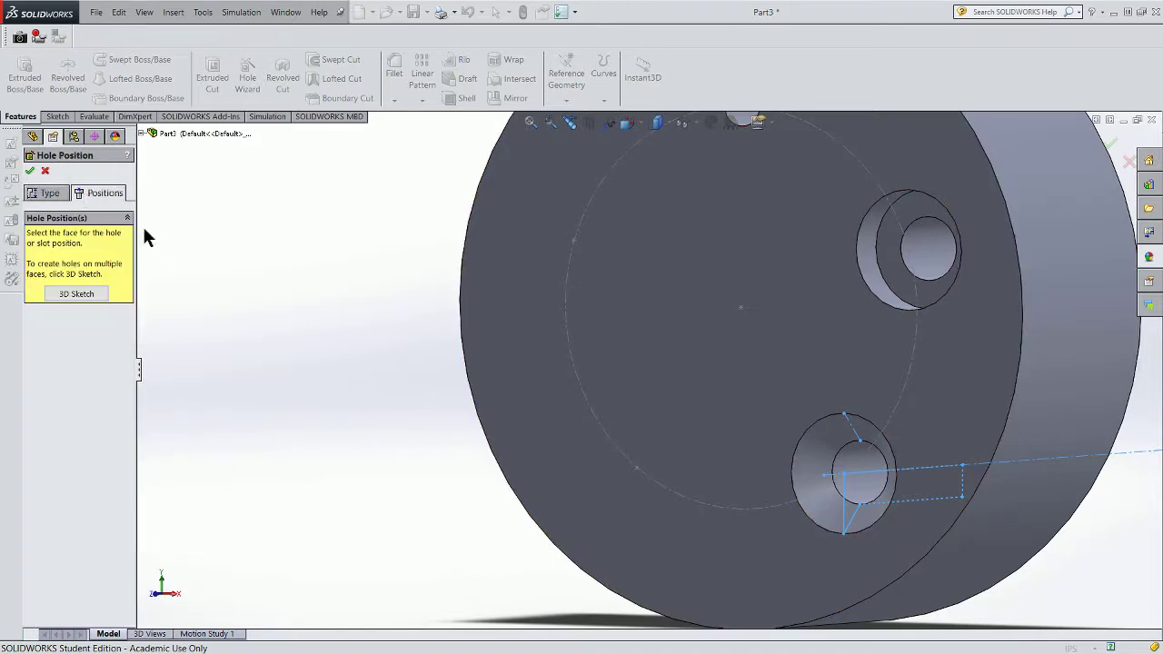
- Place the 1/4-20 tapped hole at the bolt circle's lower-left point and confirm
{"action": "left_click", "coordinate": [639, 472]}
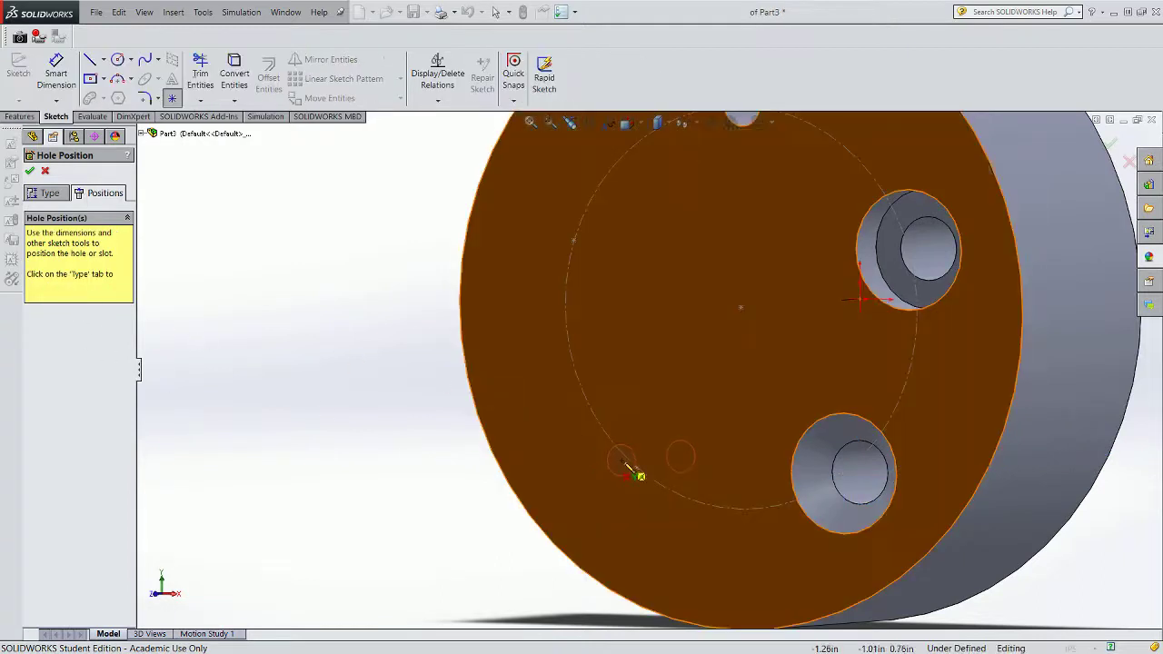
{"action": "left_click", "coordinate": [638, 469]}
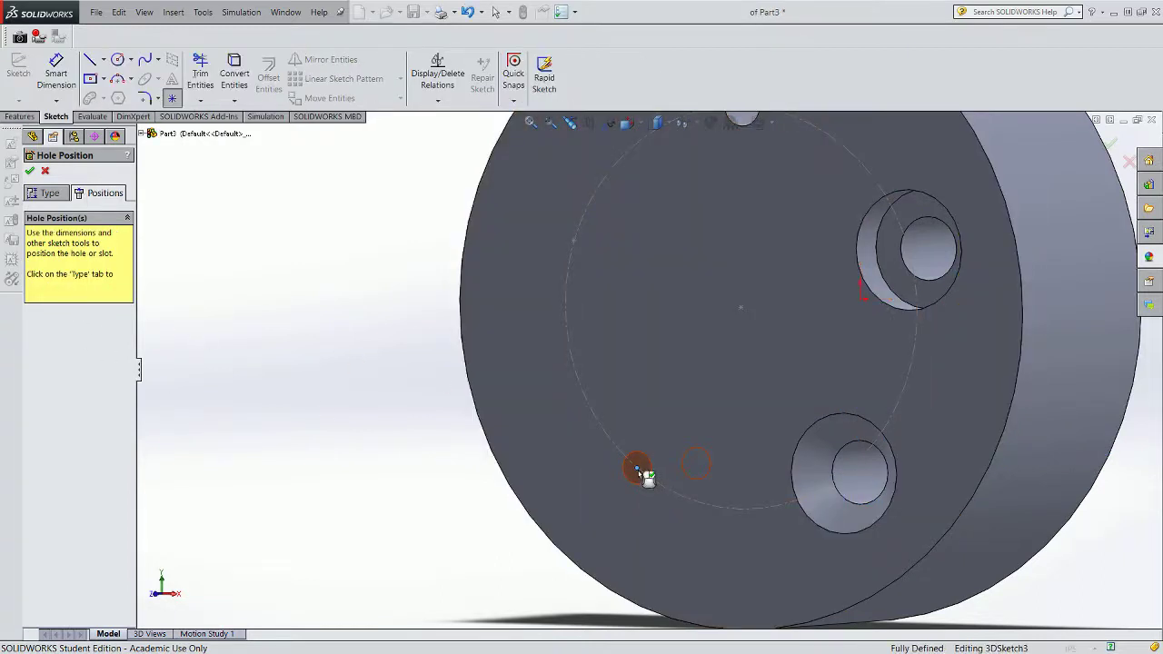
{"action": "left_click", "coordinate": [29, 169]}
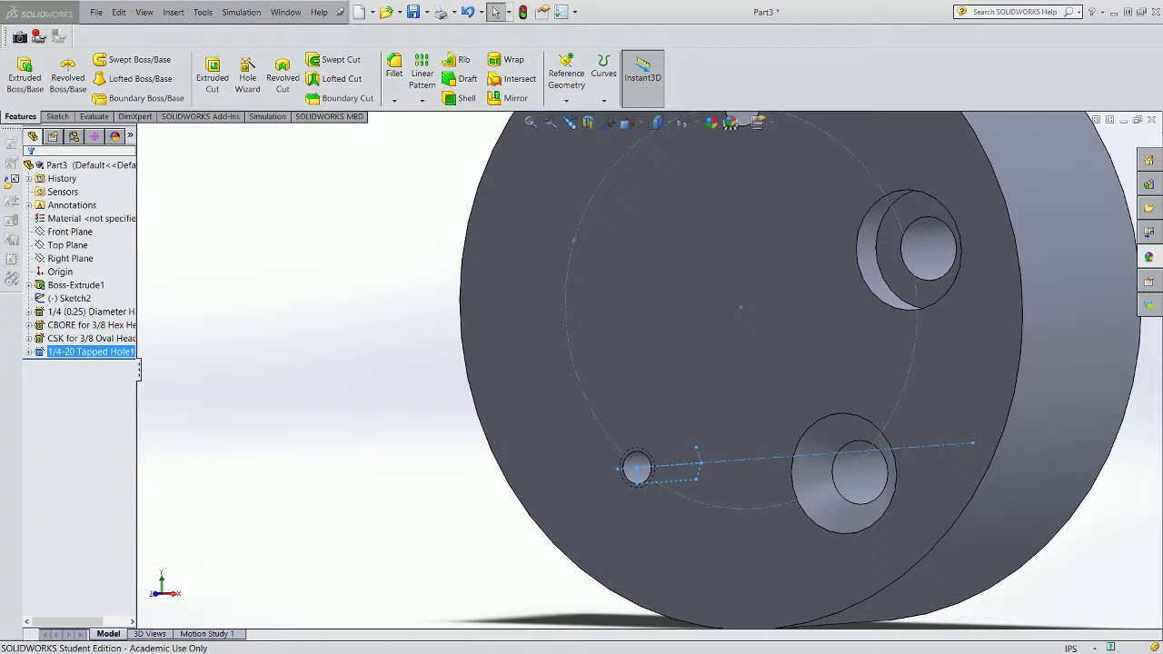
- Define a plain 1/2 in drilled hole with a Through All end condition
{"action": "left_click", "coordinate": [250, 84]}
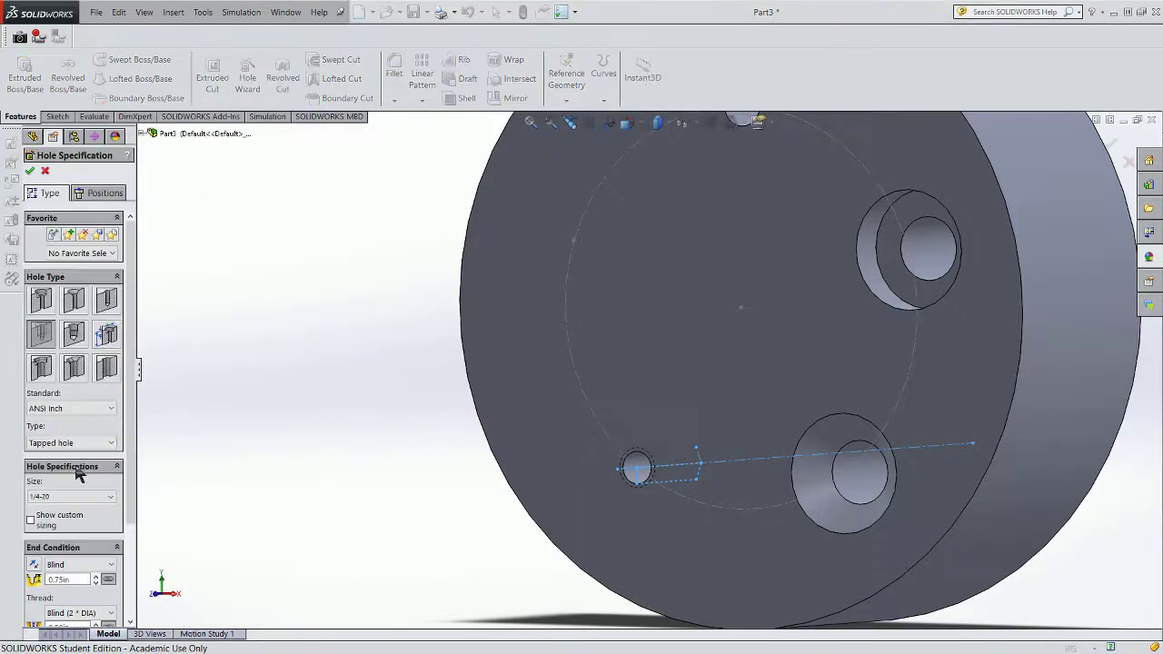
{"action": "left_click", "coordinate": [106, 301]}
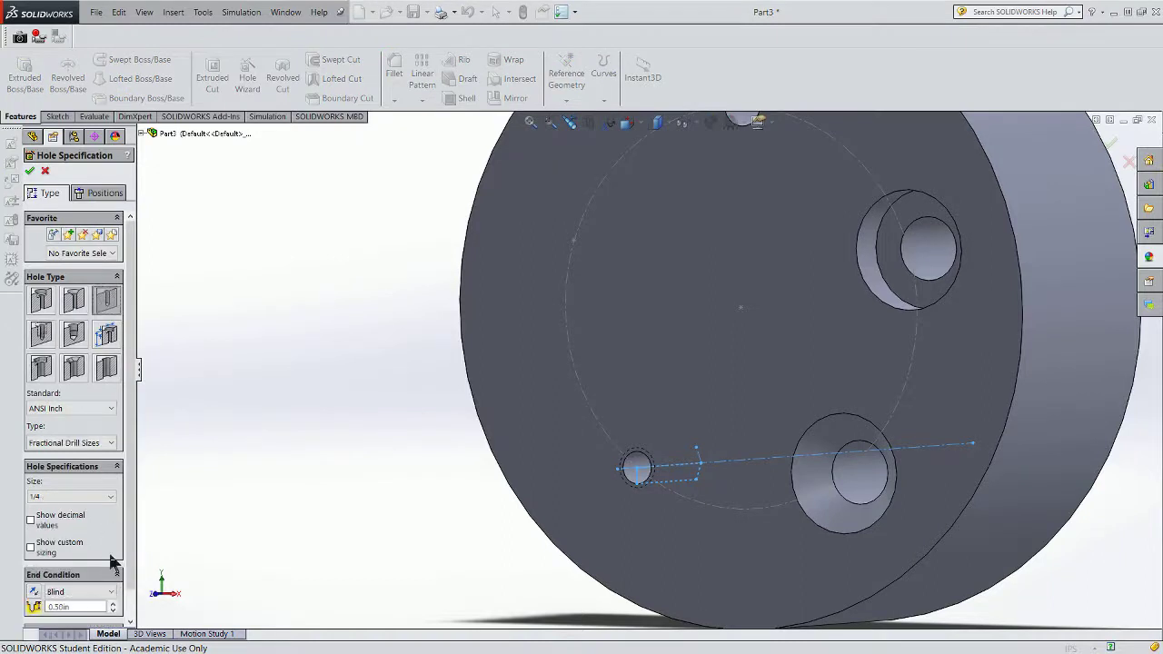
{"action": "left_click", "coordinate": [86, 491]}
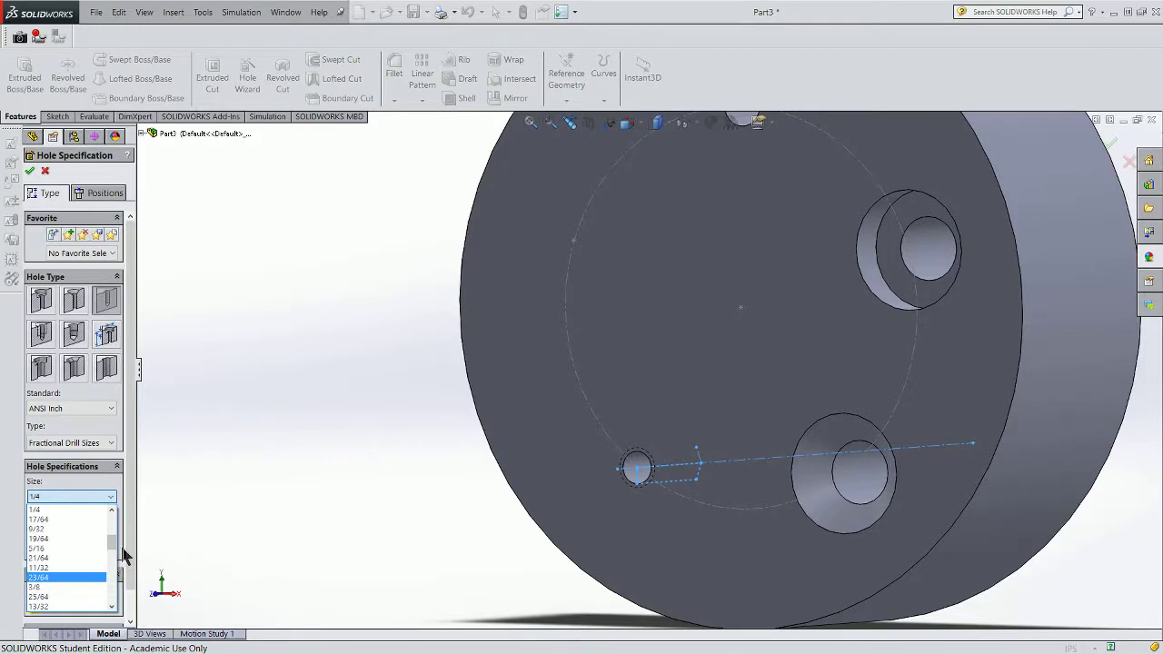
{"action": "left_click_drag", "start_coordinate": [115, 549], "coordinate": [114, 565]}
{"action": "left_click", "coordinate": [41, 586]}
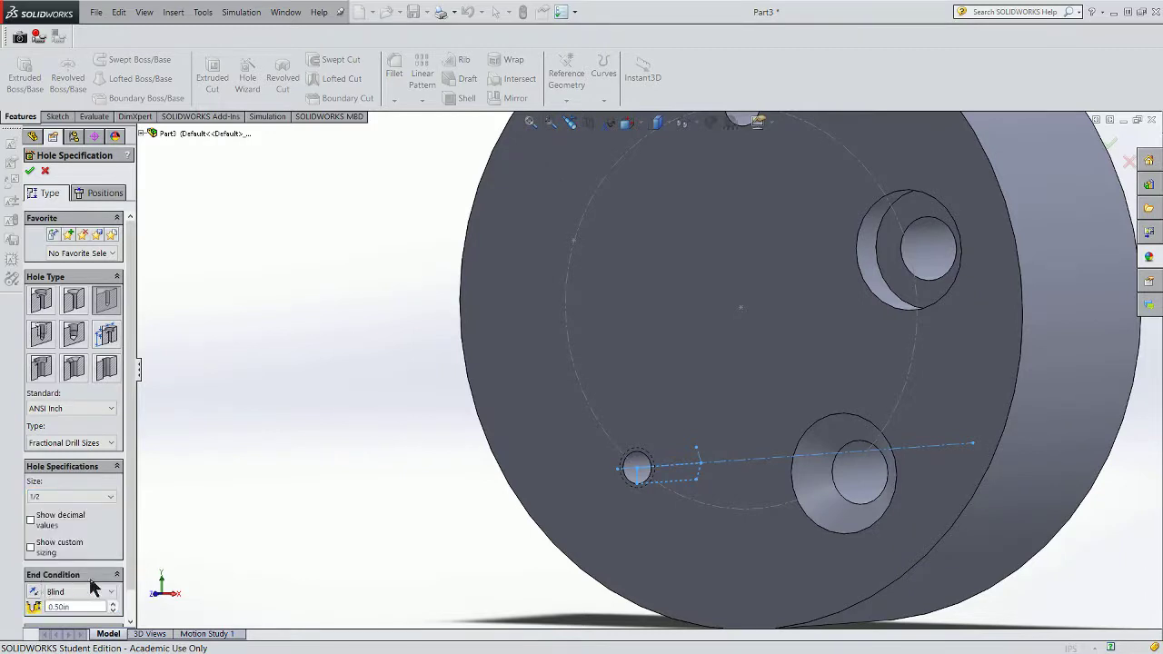
{"action": "left_click", "coordinate": [94, 586]}
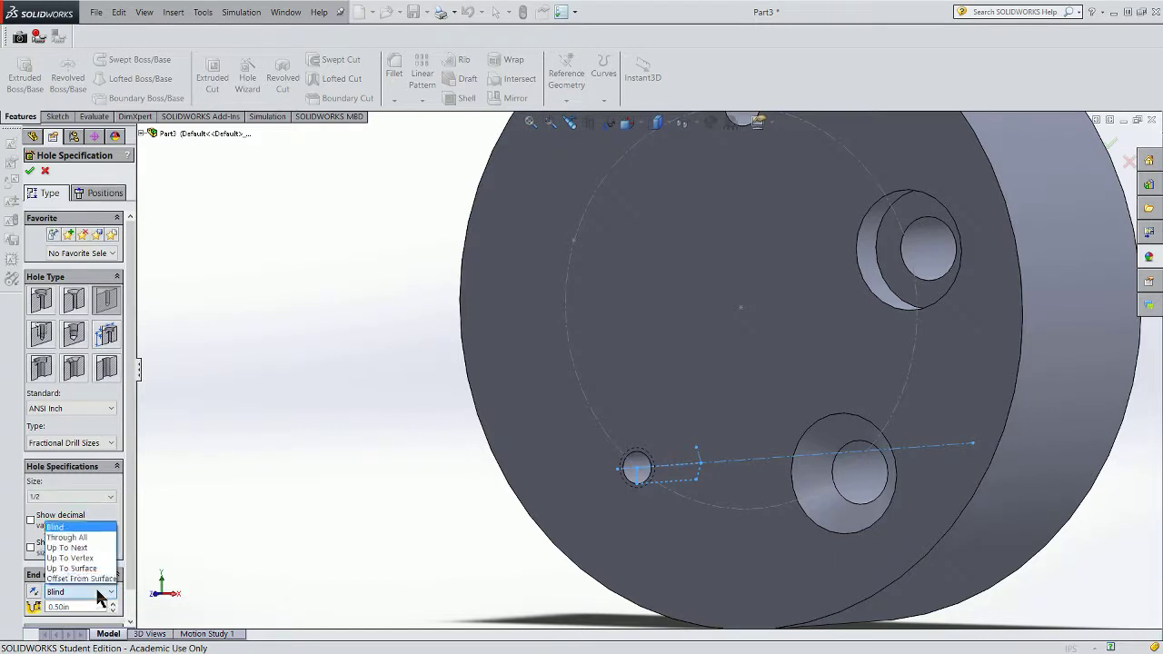
{"action": "left_click", "coordinate": [68, 538]}
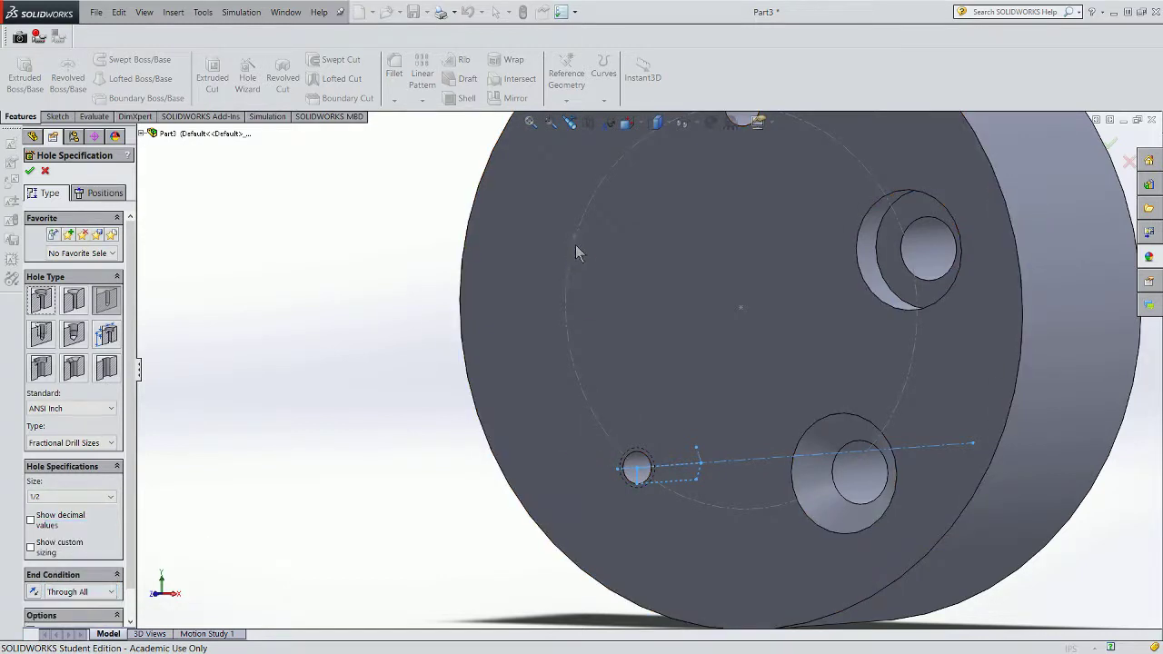
- Place the 1/2 hole at the bolt circle's upper-left point, confirm, and view the disc
{"action": "left_click", "coordinate": [107, 194]}
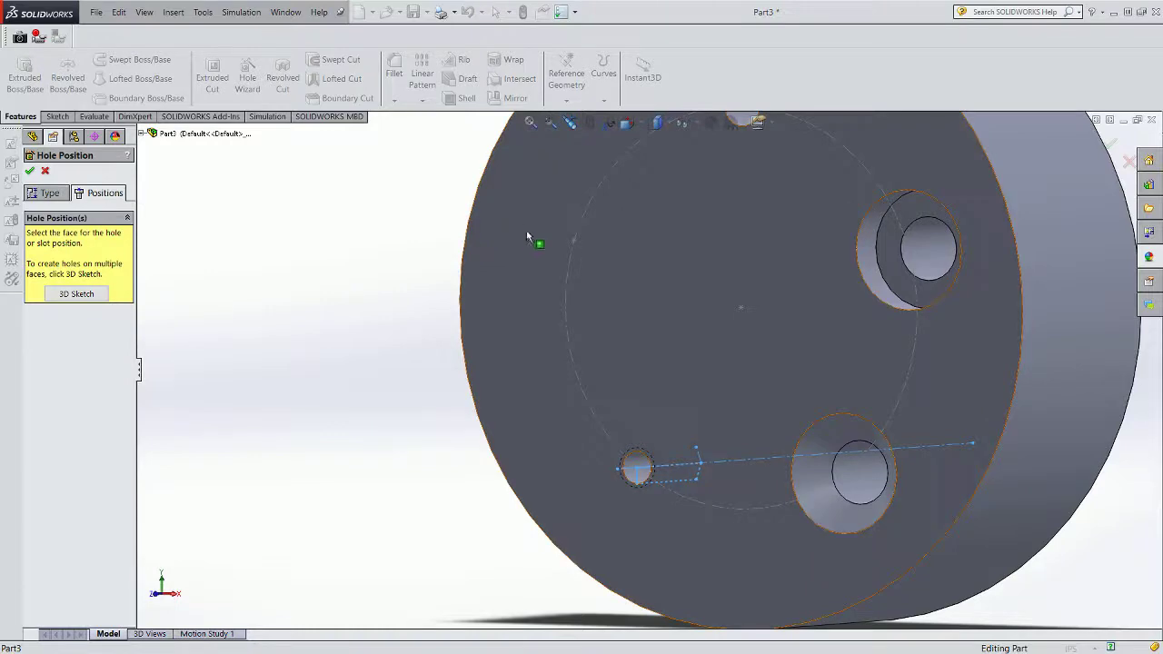
{"action": "left_click", "coordinate": [87, 293]}
{"action": "left_click", "coordinate": [574, 243]}
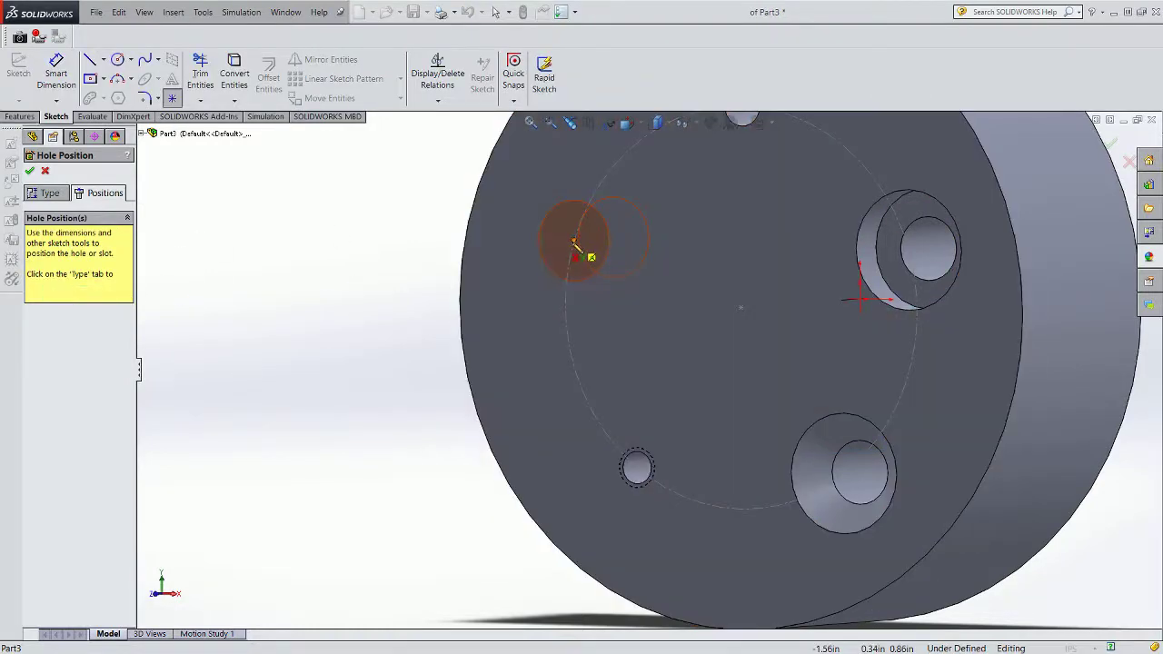
{"action": "left_click", "coordinate": [29, 170]}
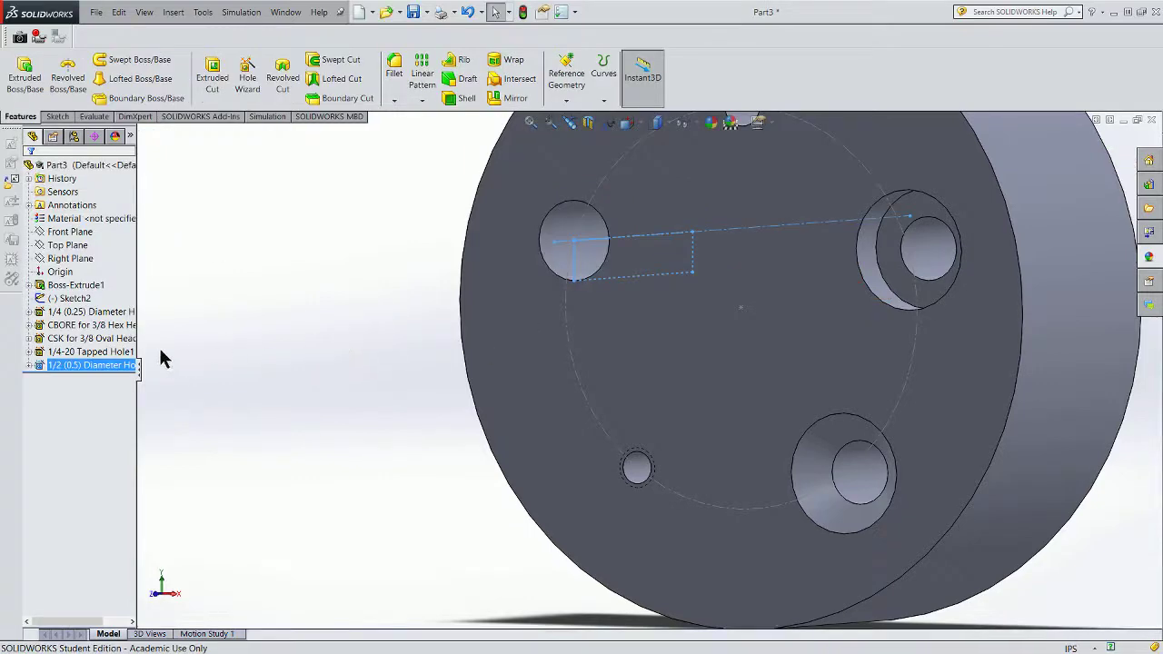
{"action": "middle_click_drag", "start_coordinate": [312, 384], "coordinate": [351, 366]}
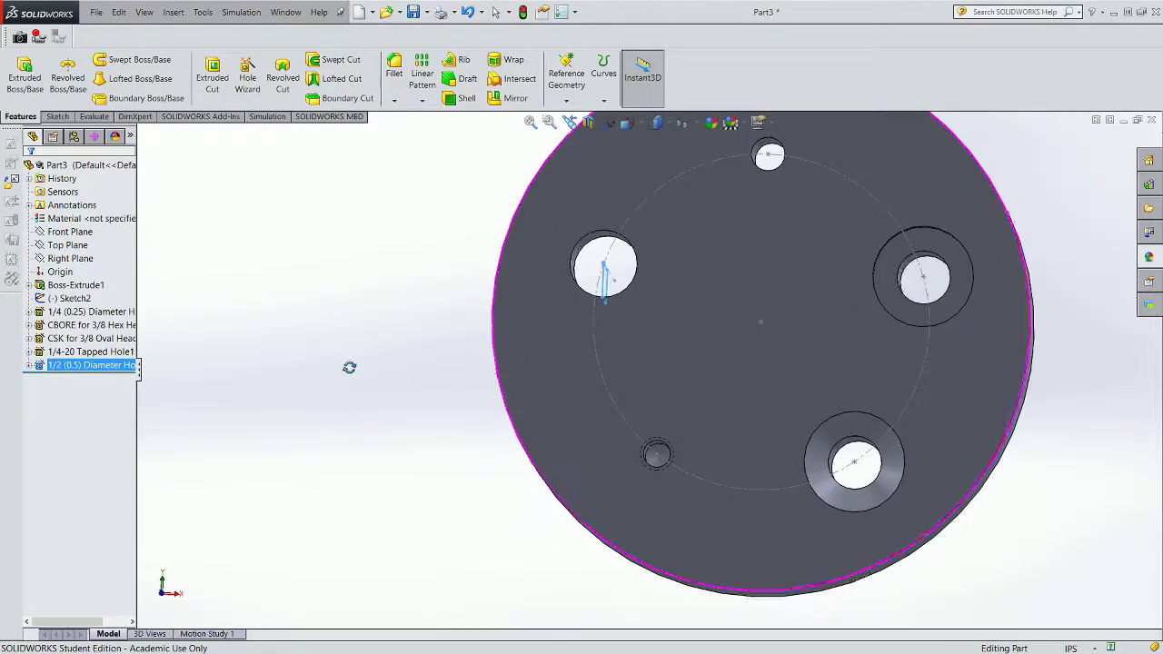